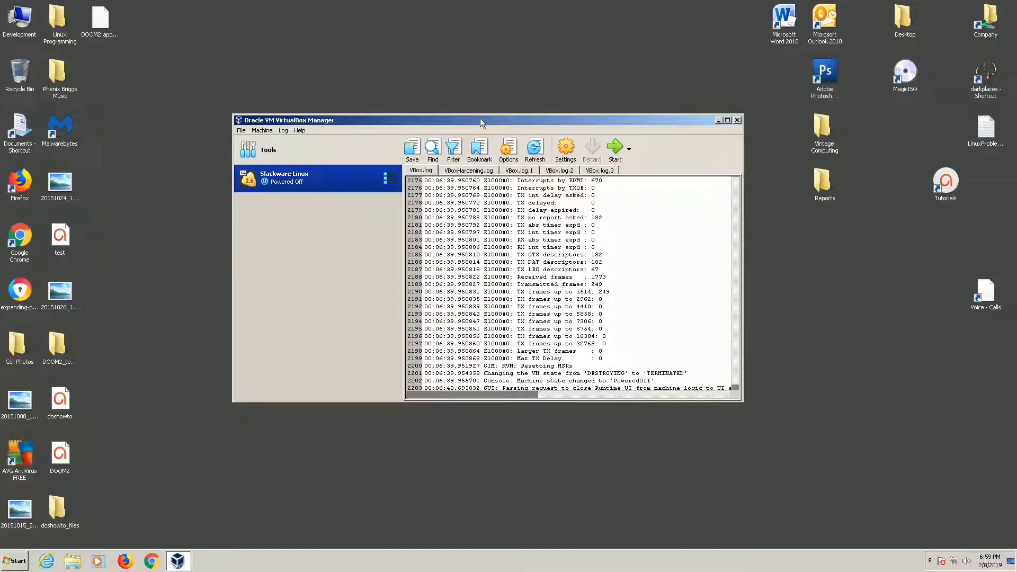
Step: Try to run the INSTALL batch file from the DOOM2B disc in drive D: and close the disc's folder window
drag(480, 119, 473, 98)
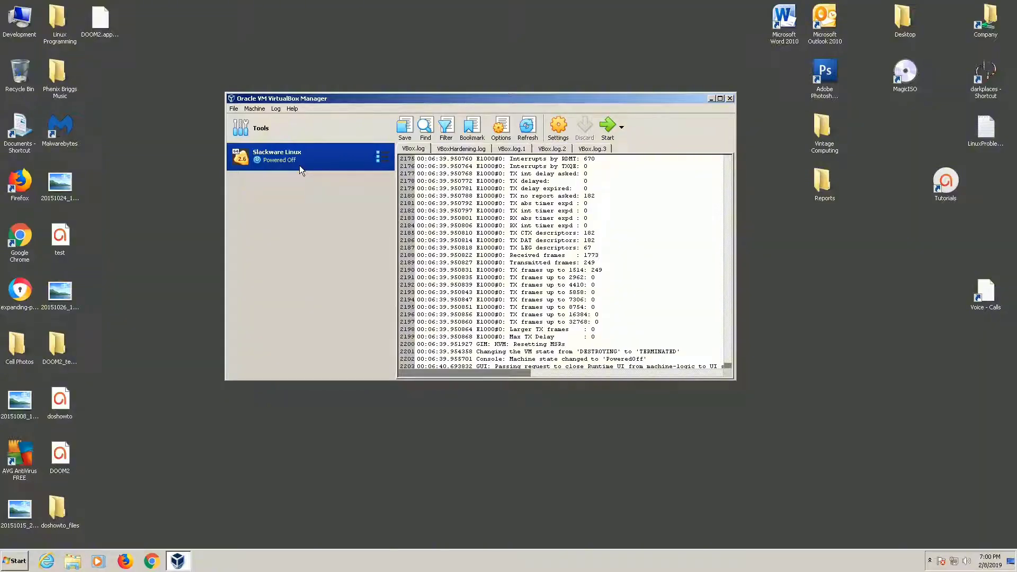
right_click(21, 17)
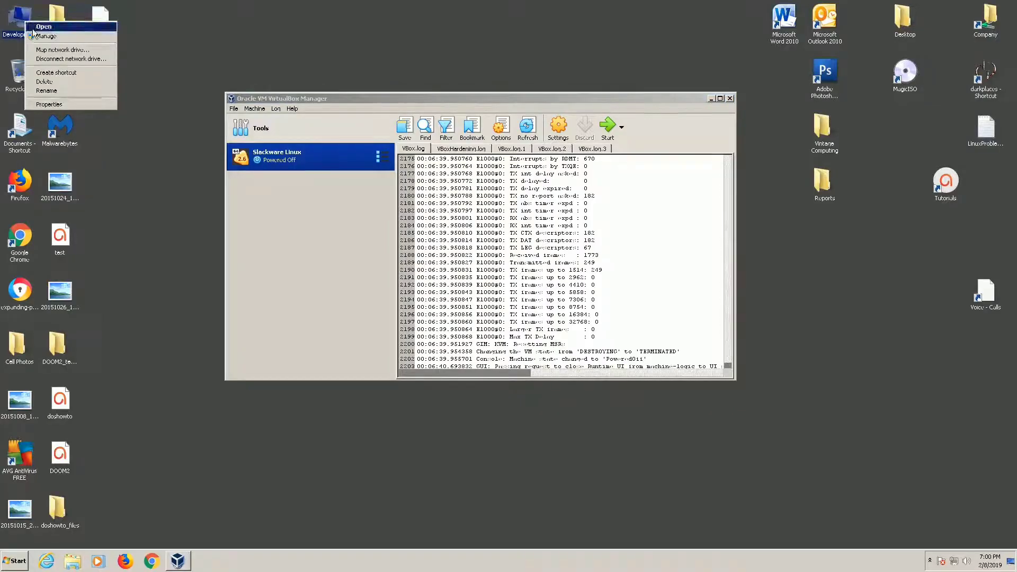
click(37, 25)
right_click(603, 142)
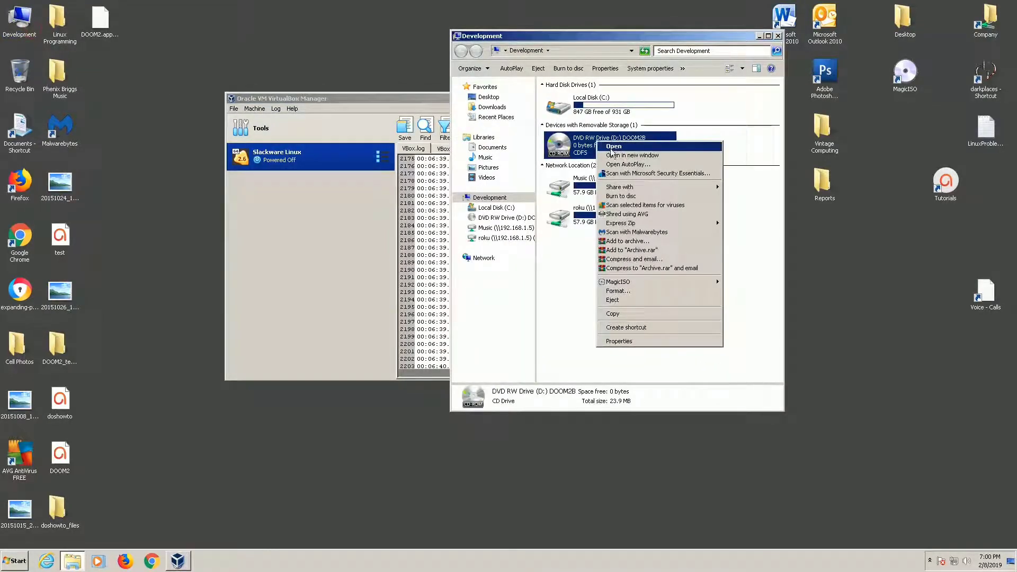
click(614, 151)
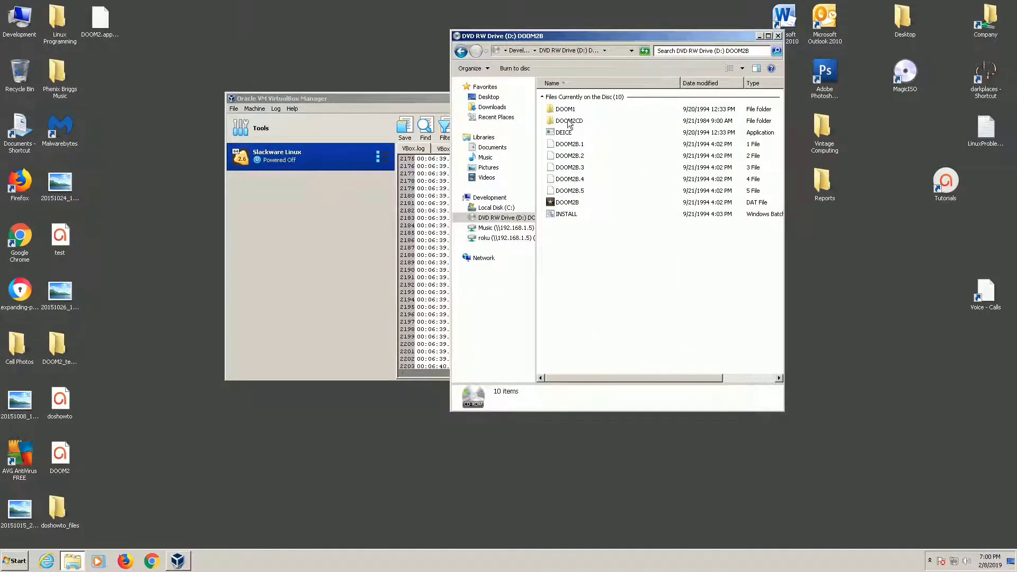
double_click(568, 215)
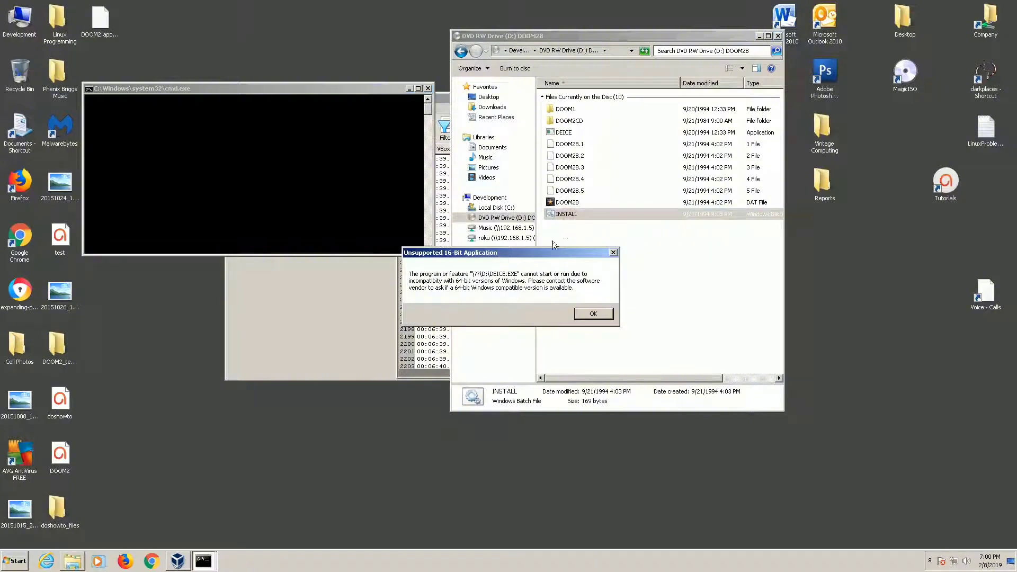
drag(596, 253, 618, 245)
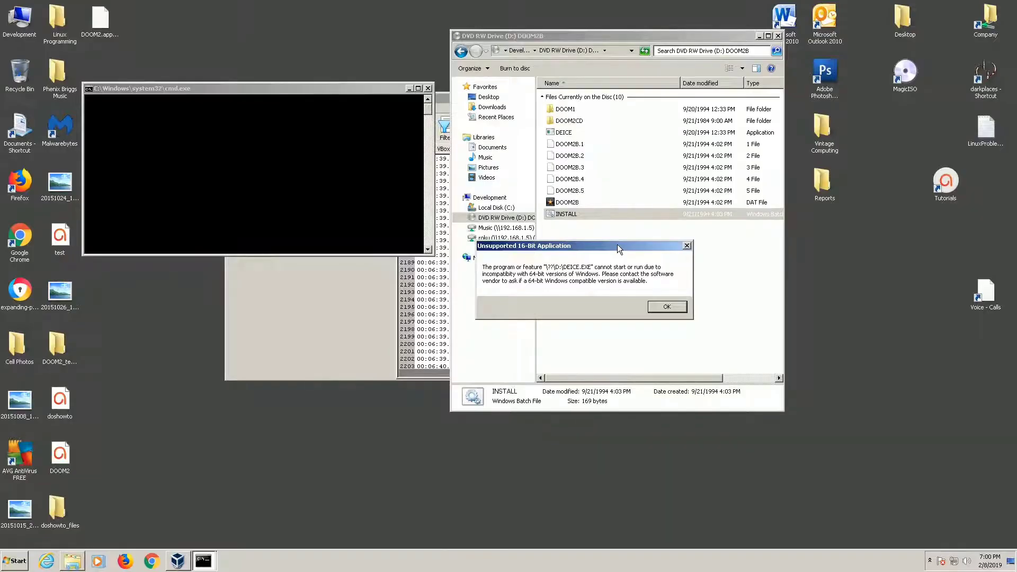
click(669, 307)
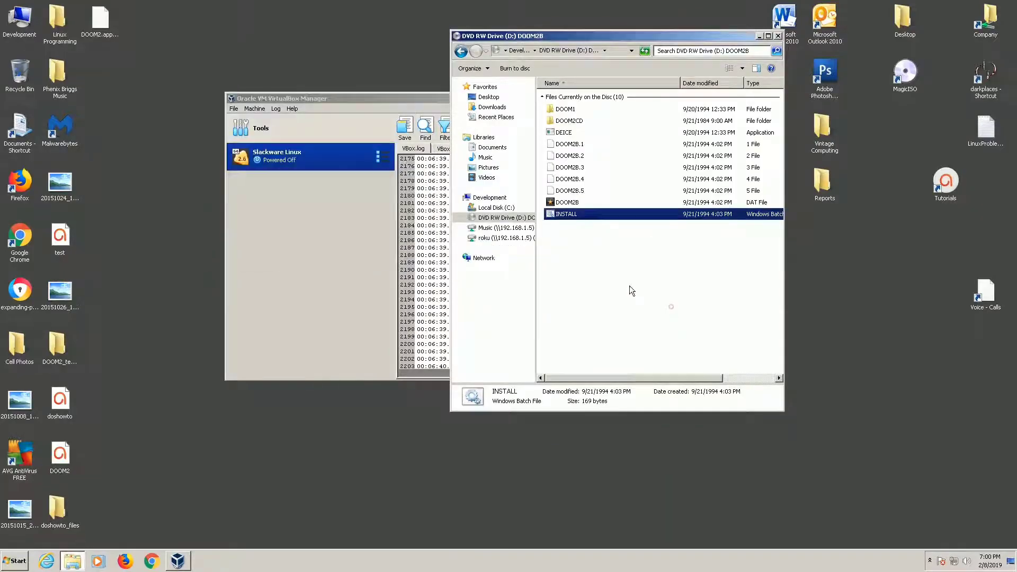
click(777, 36)
Step: Open the DOS 6.22 folder within Floppy Diskette Images, starting from the Vintage Computing folder on the desktop
drag(459, 97, 468, 97)
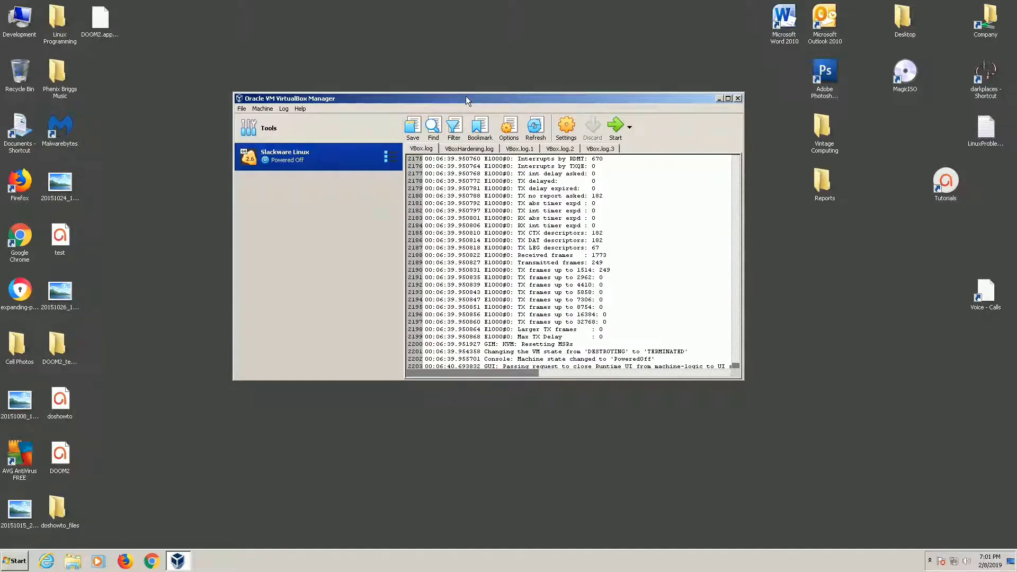
double_click(814, 125)
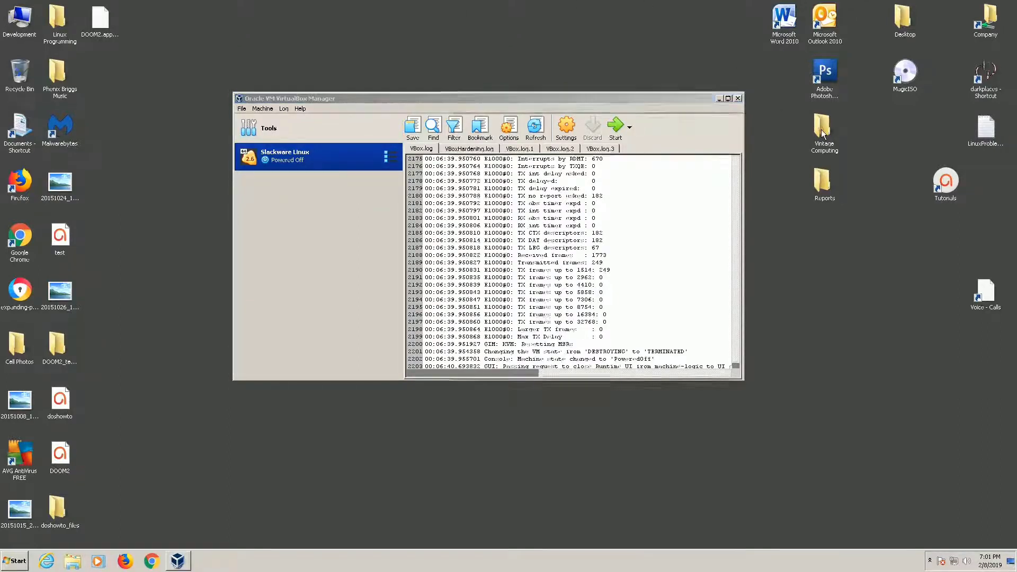
double_click(587, 109)
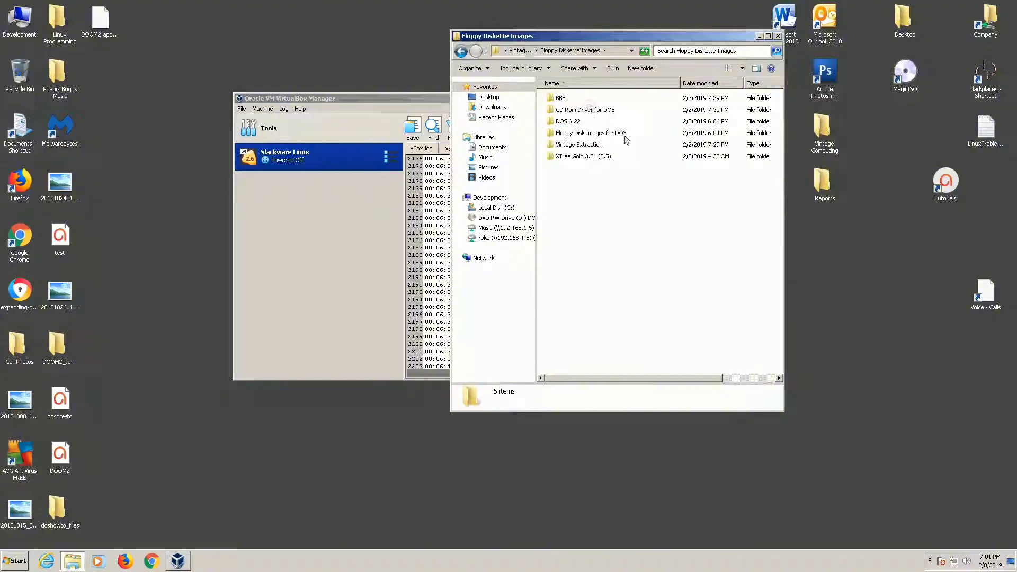
double_click(583, 121)
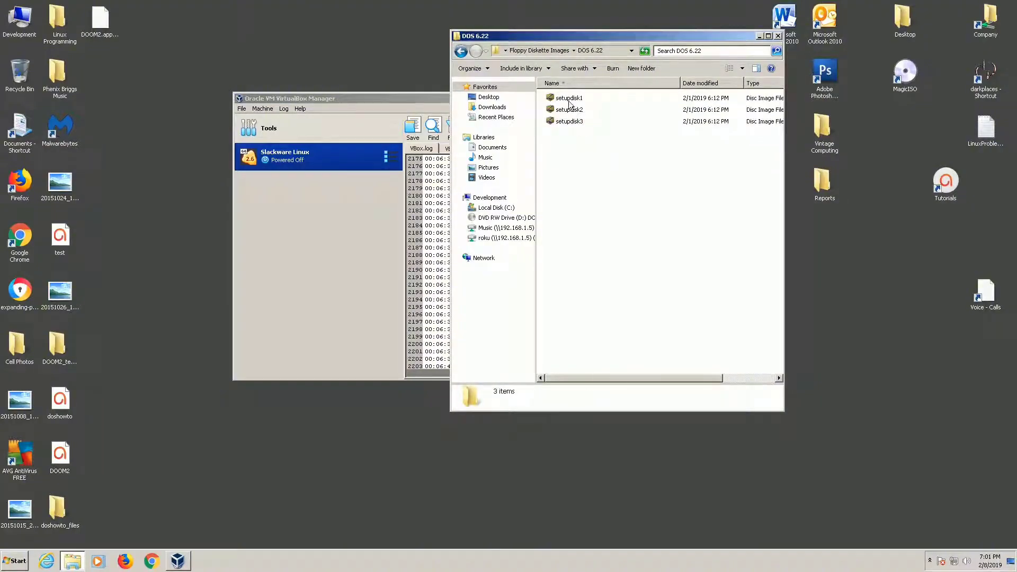
Step: Look through the DOS installation disk images setupdisk1, setupdisk2 and setupdisk3, and close the folder
click(571, 100)
click(567, 110)
click(567, 122)
click(568, 98)
click(567, 109)
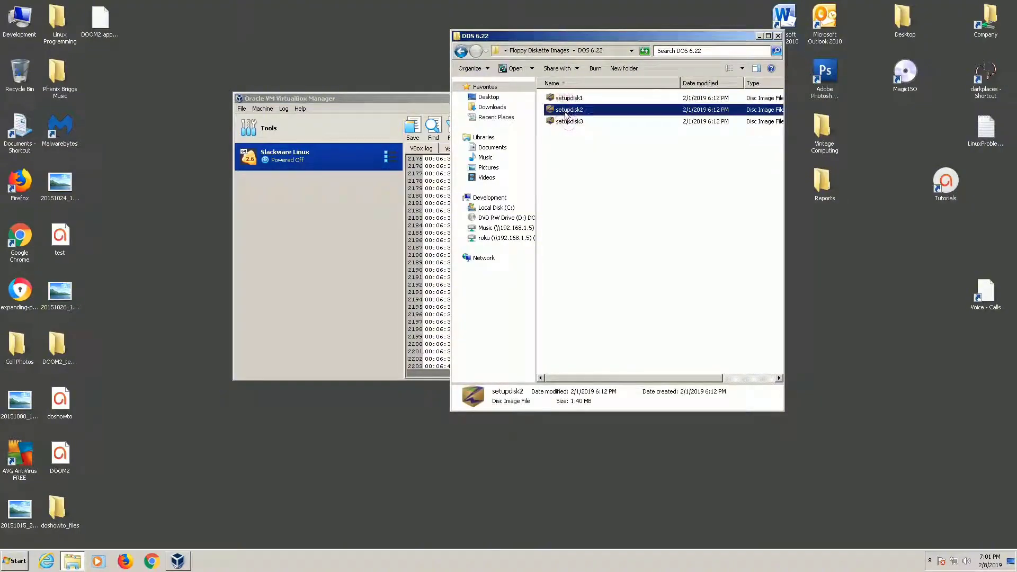
click(568, 122)
click(569, 101)
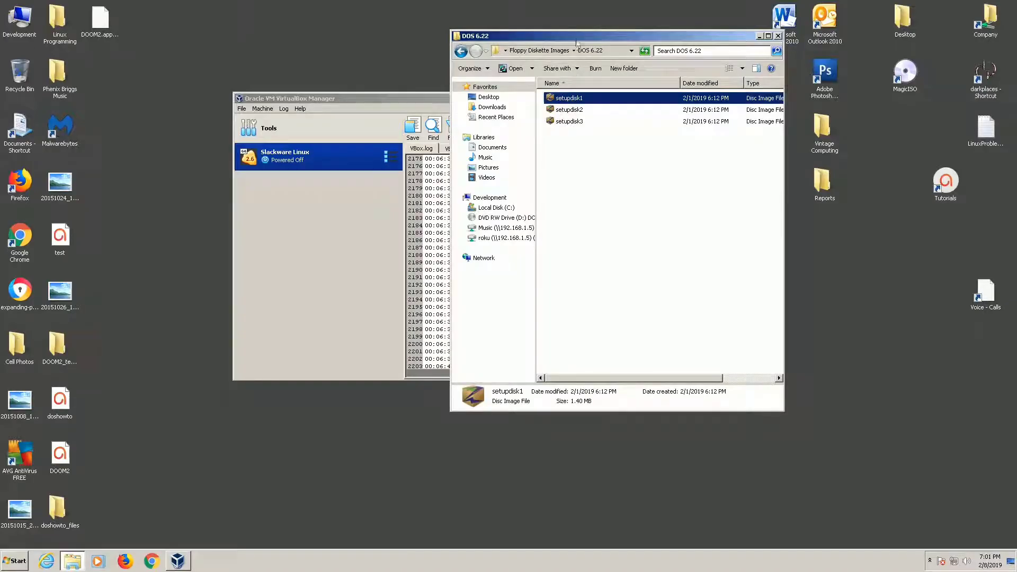
drag(579, 39, 617, 63)
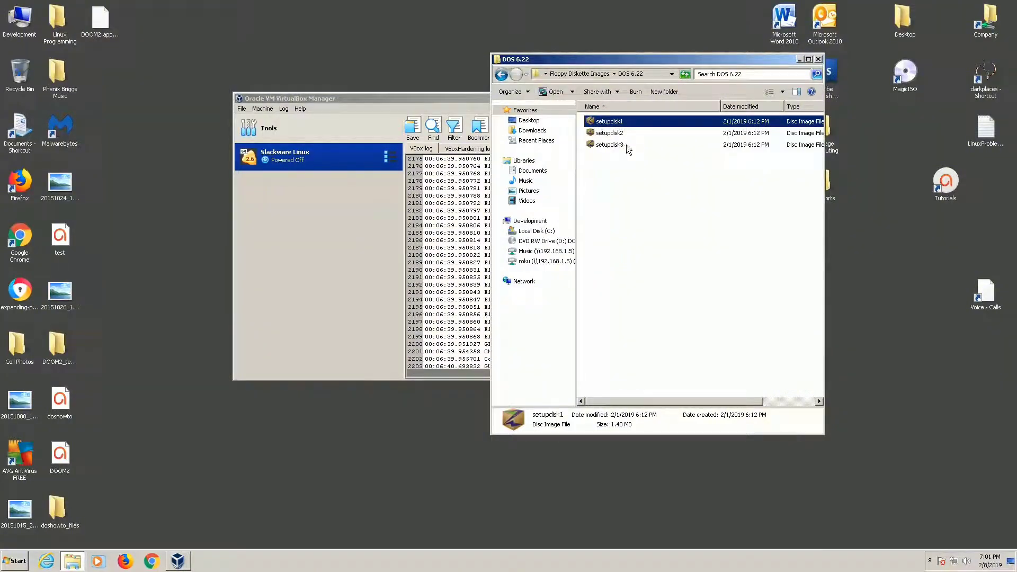
click(608, 144)
click(610, 133)
click(609, 122)
click(817, 60)
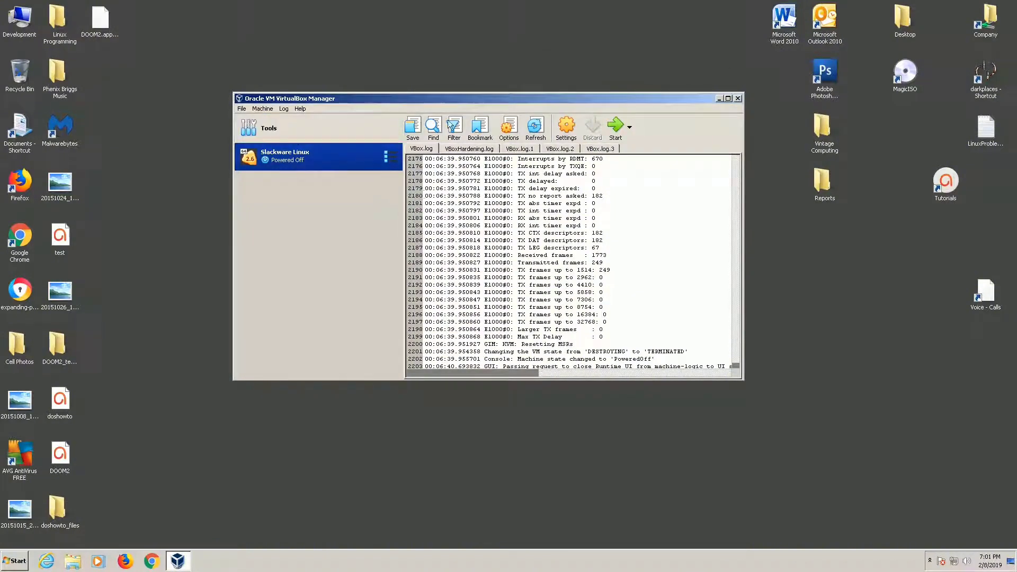
Step: Begin a new virtual machine named DOS, with type Other and version DOS
click(263, 109)
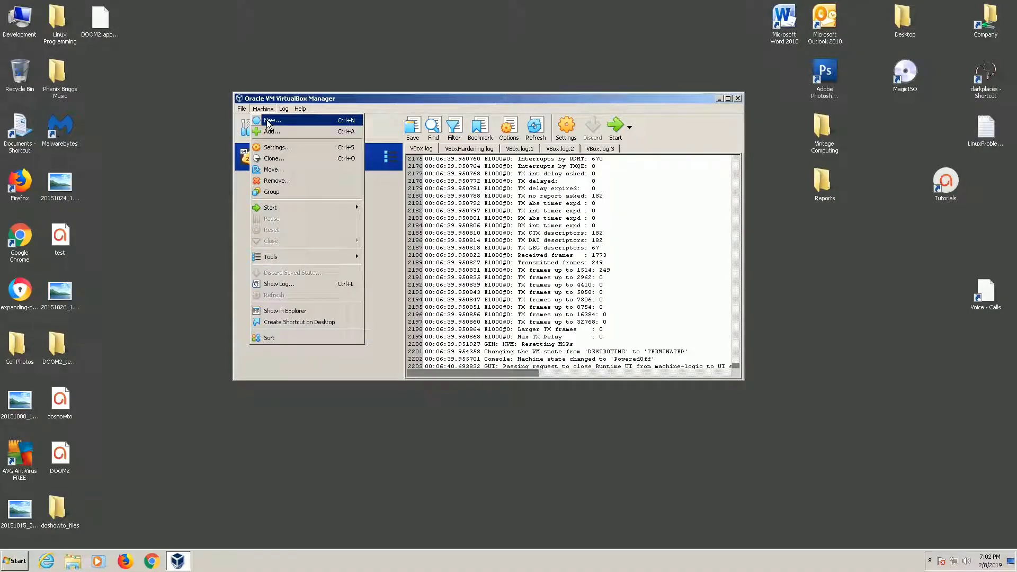
click(408, 96)
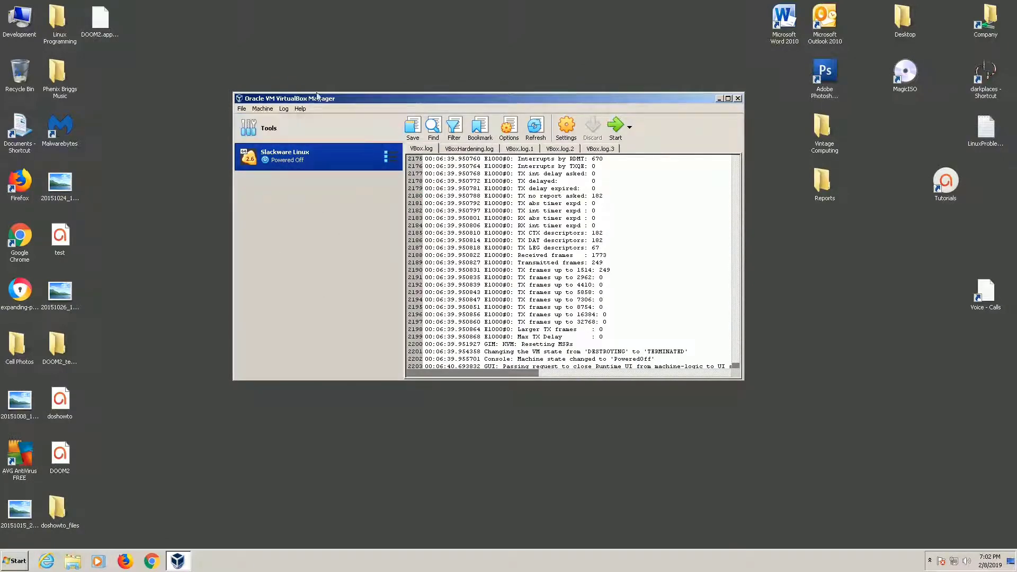
click(264, 108)
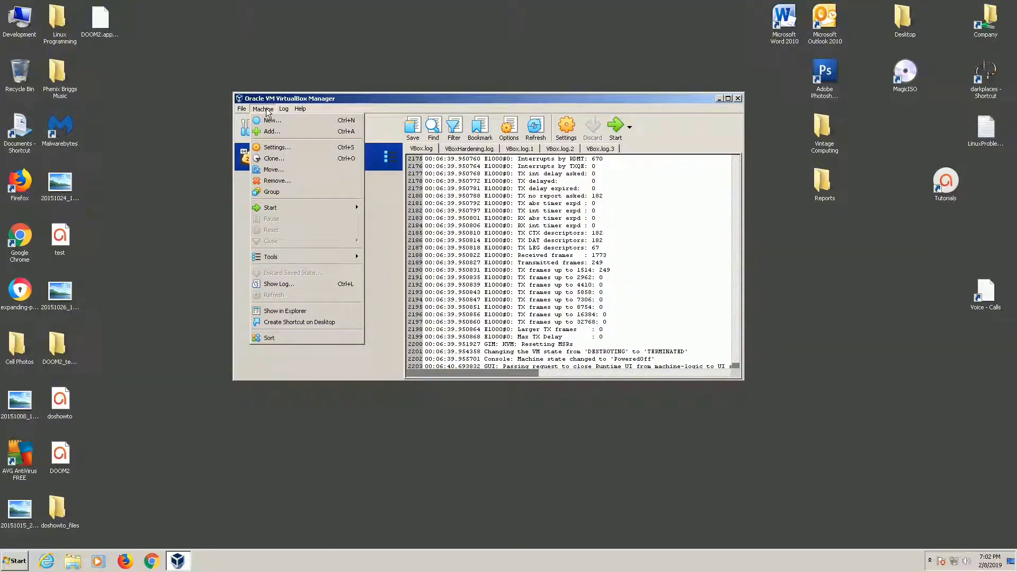
click(272, 120)
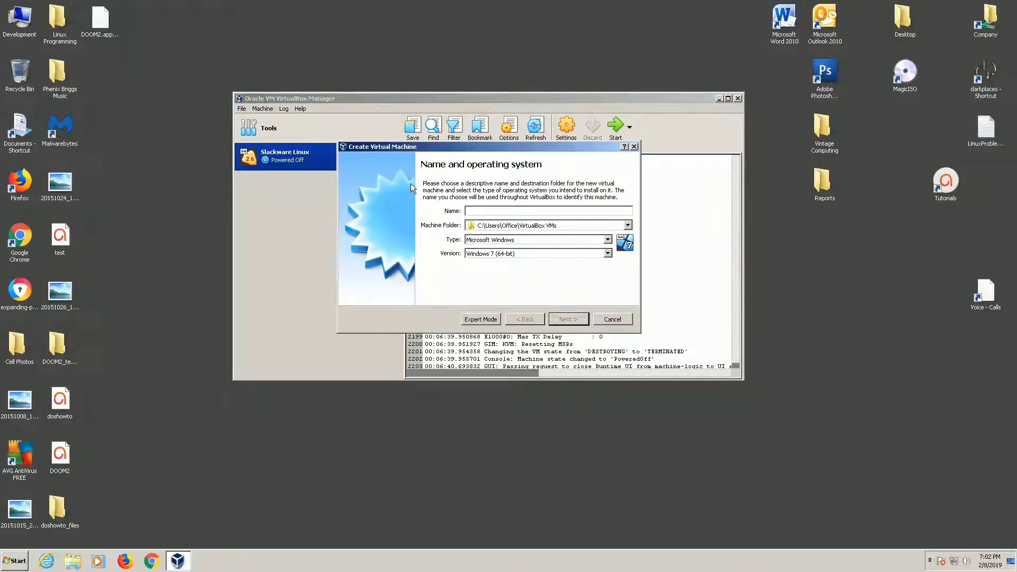
text(DOS)
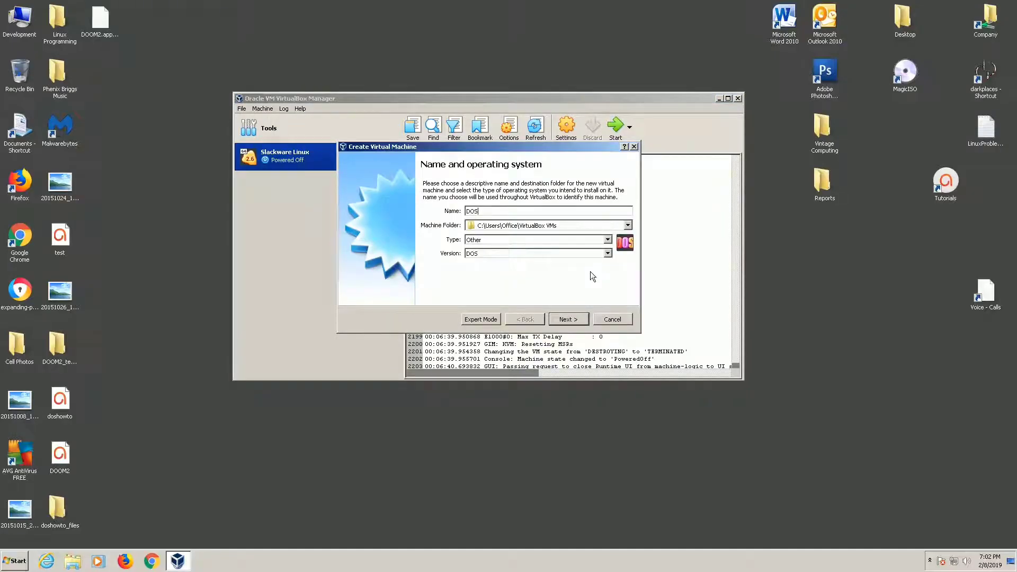
click(569, 320)
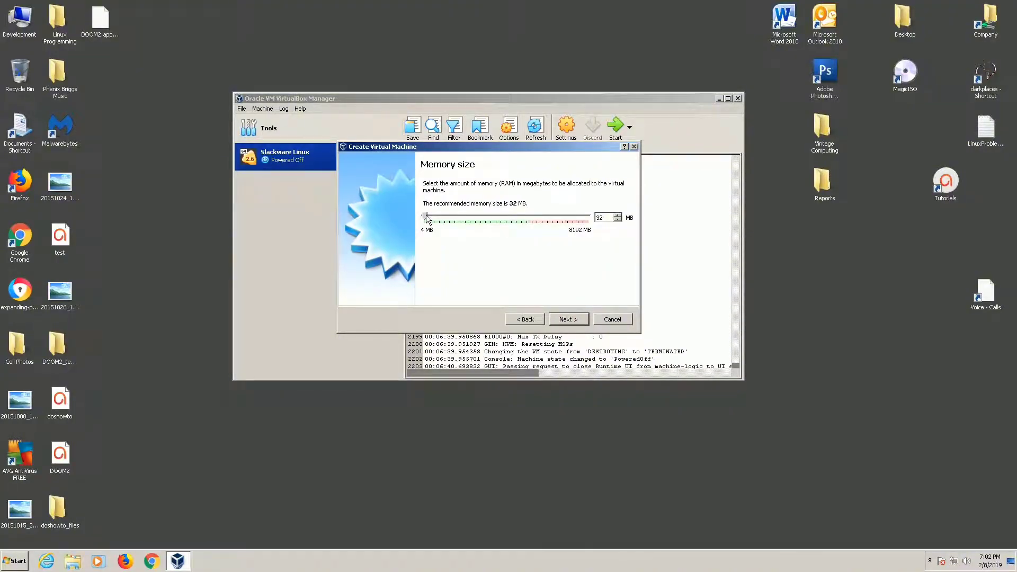
Step: Set the new virtual machine's memory size to 2048 MB
drag(428, 219, 441, 220)
drag(440, 214, 466, 212)
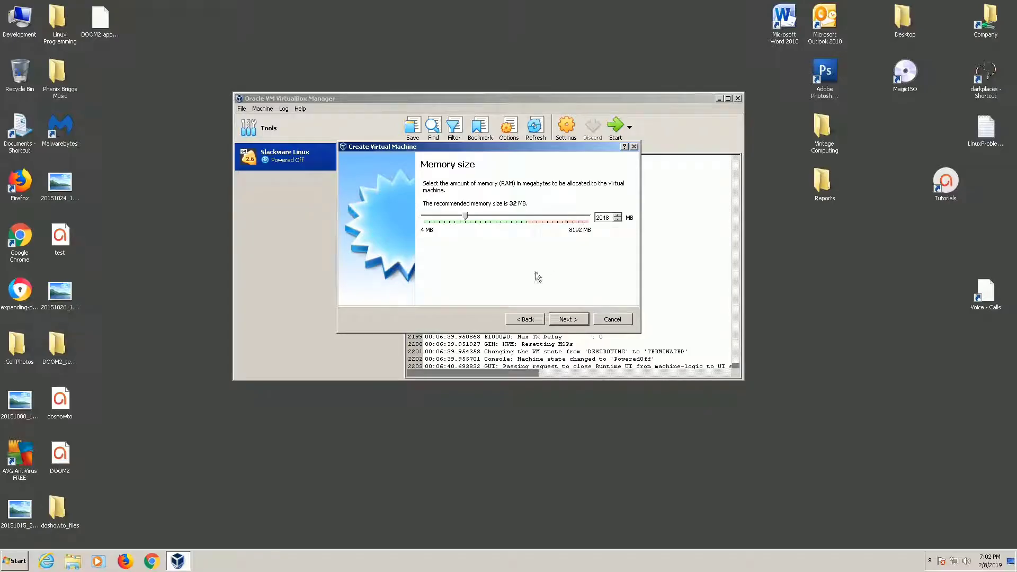
click(574, 318)
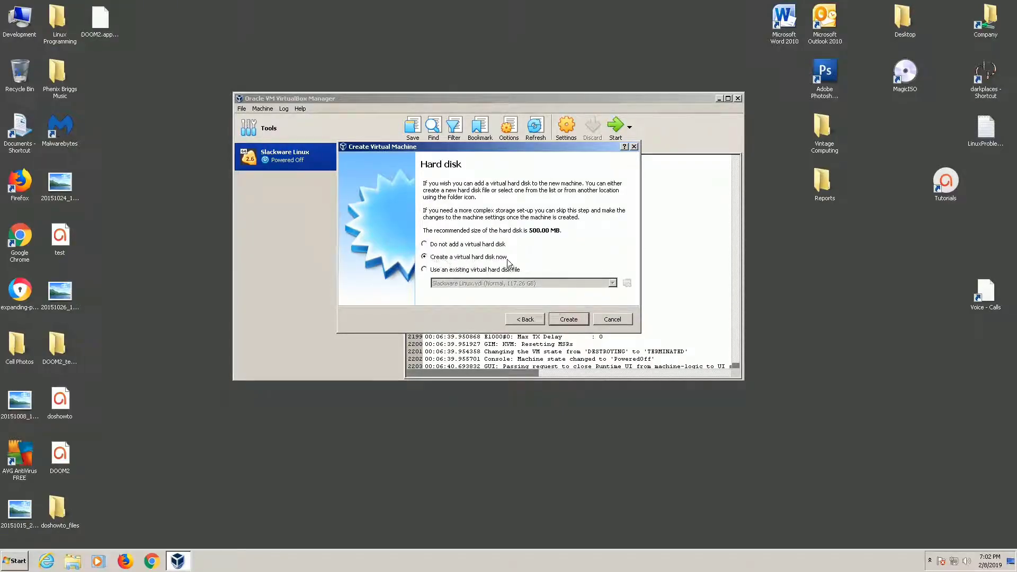
Step: Create a dynamically allocated VDI virtual hard disk named DOS, enlarged slightly from the default size, to complete the machine
click(570, 318)
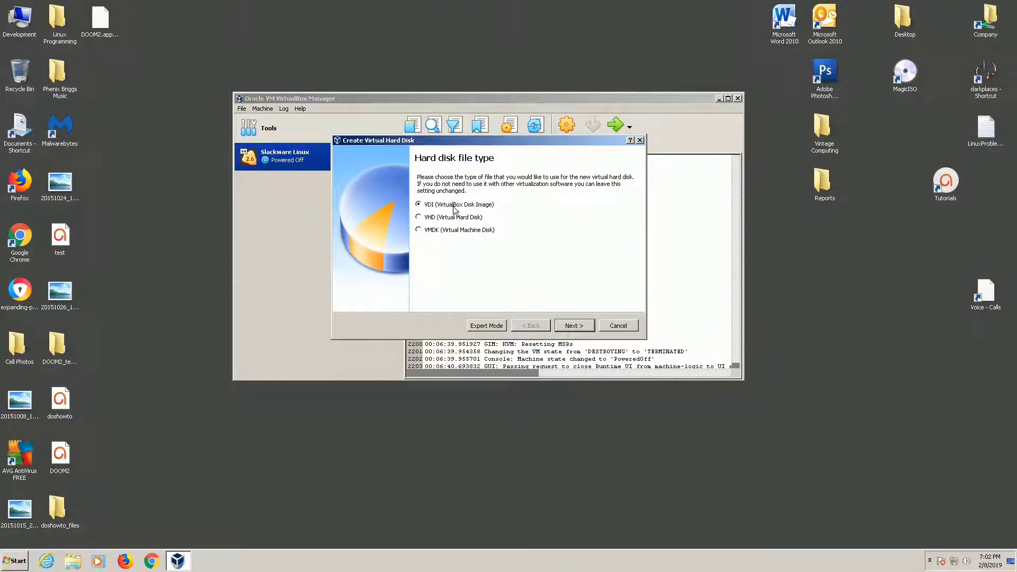
click(579, 324)
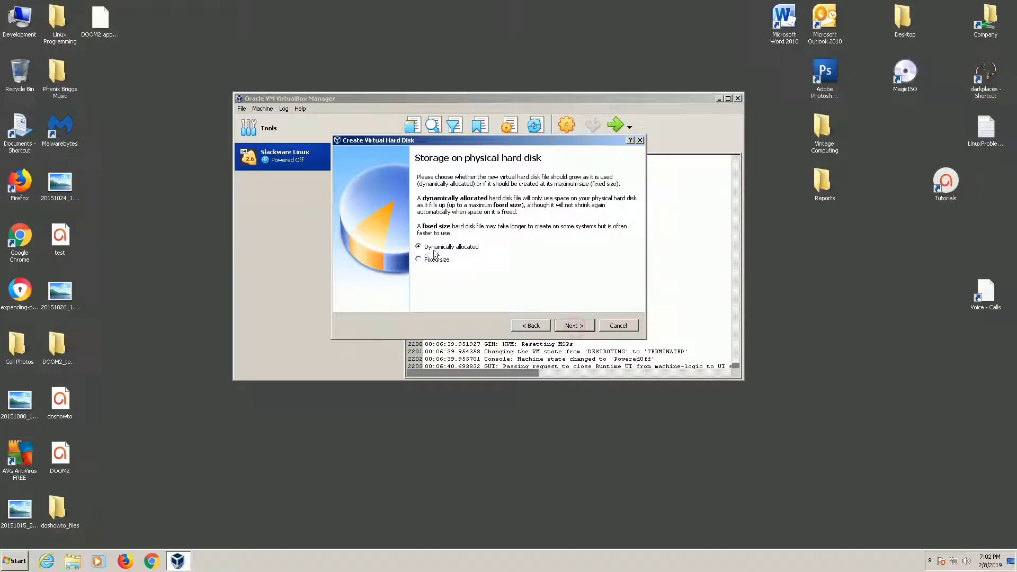
click(580, 325)
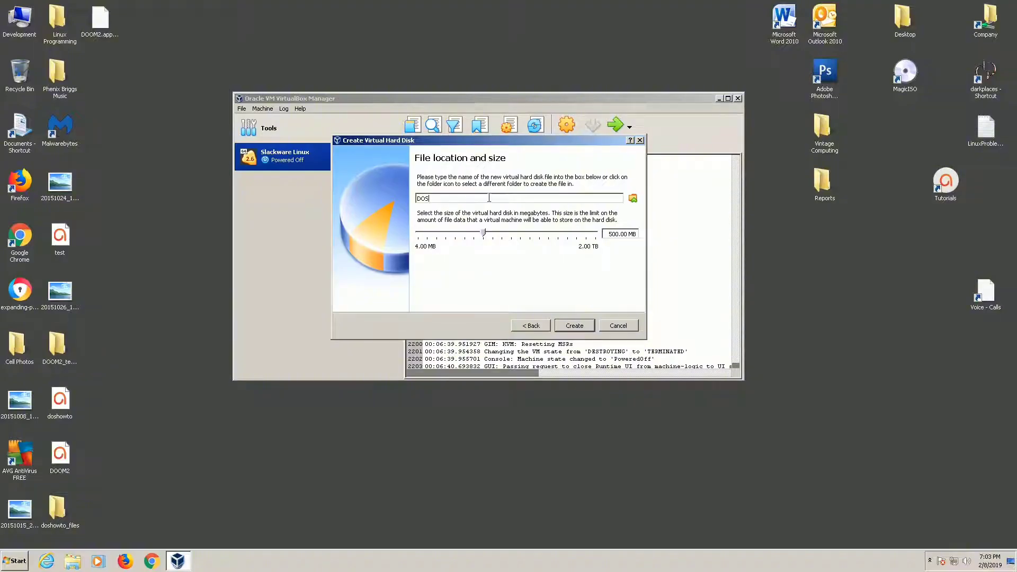
drag(484, 233, 491, 234)
click(577, 324)
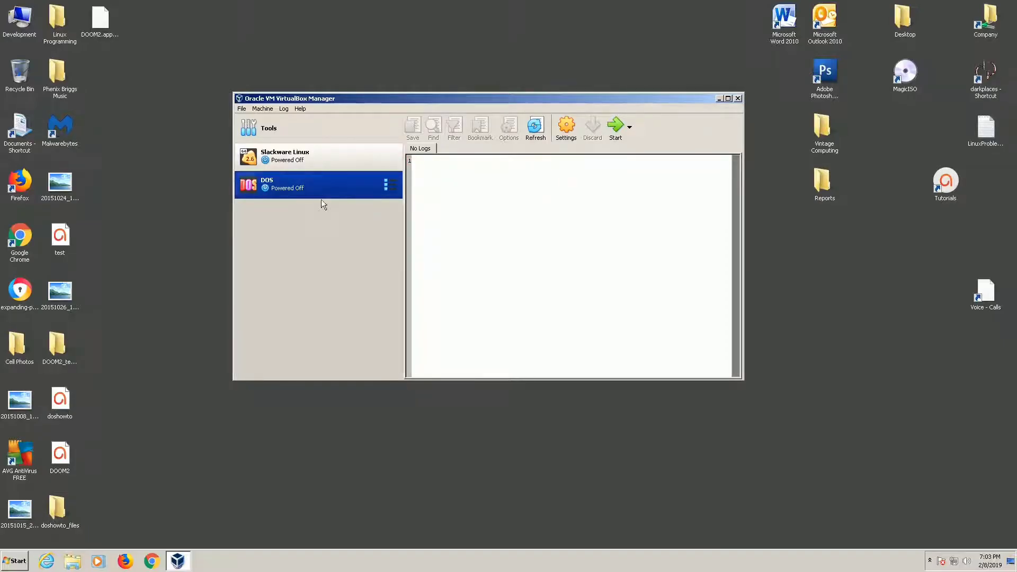
Step: Start the DOS machine, check the available start-up disk choices, continue without one, and shut the machine's window
double_click(317, 184)
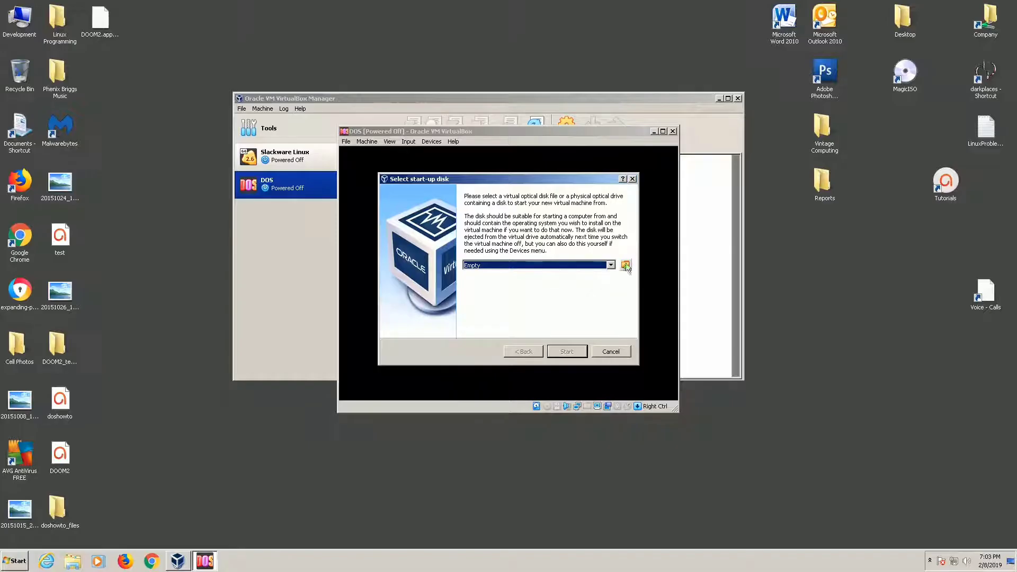
click(543, 265)
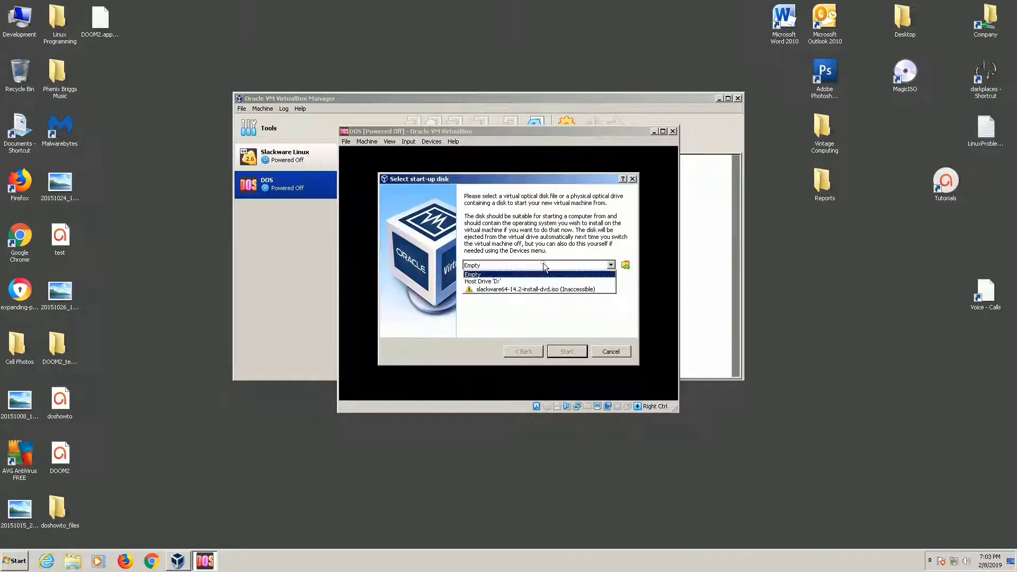
click(543, 265)
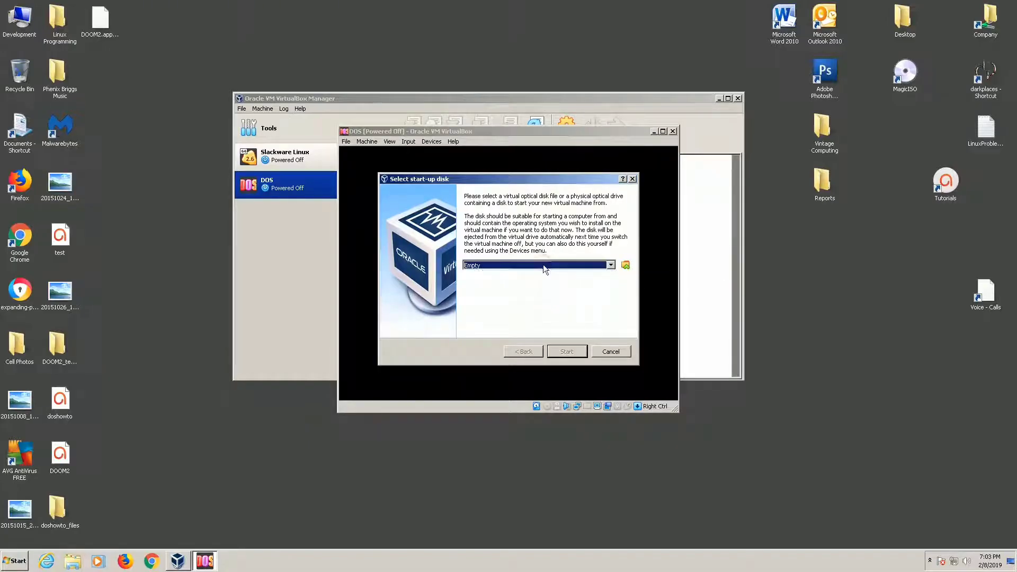
click(619, 352)
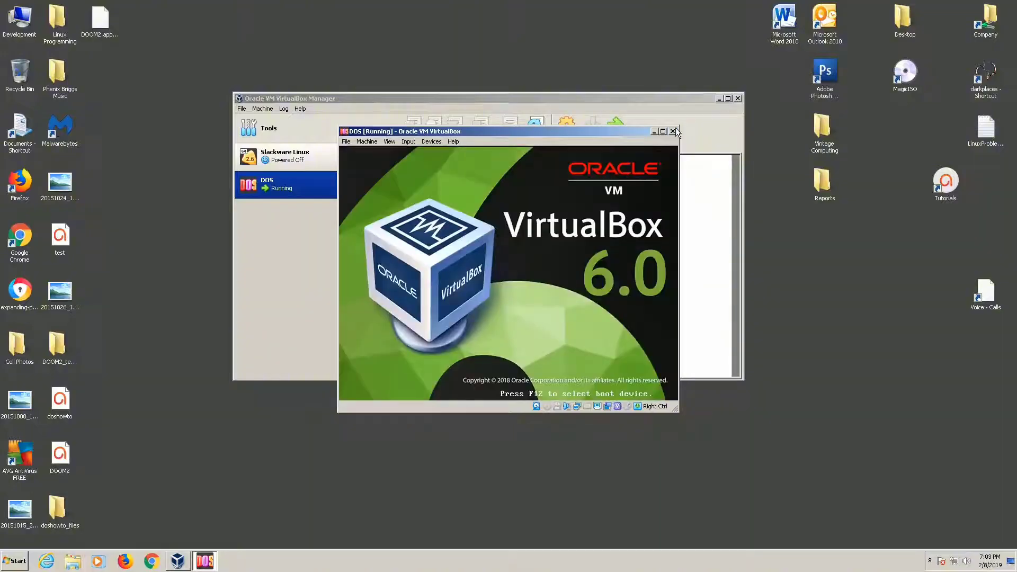
click(673, 131)
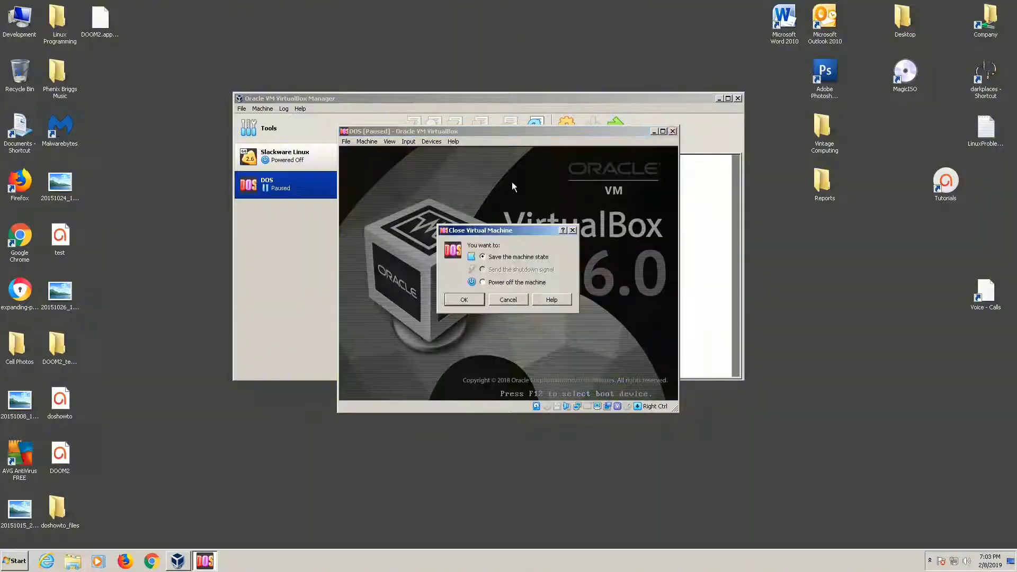
click(467, 295)
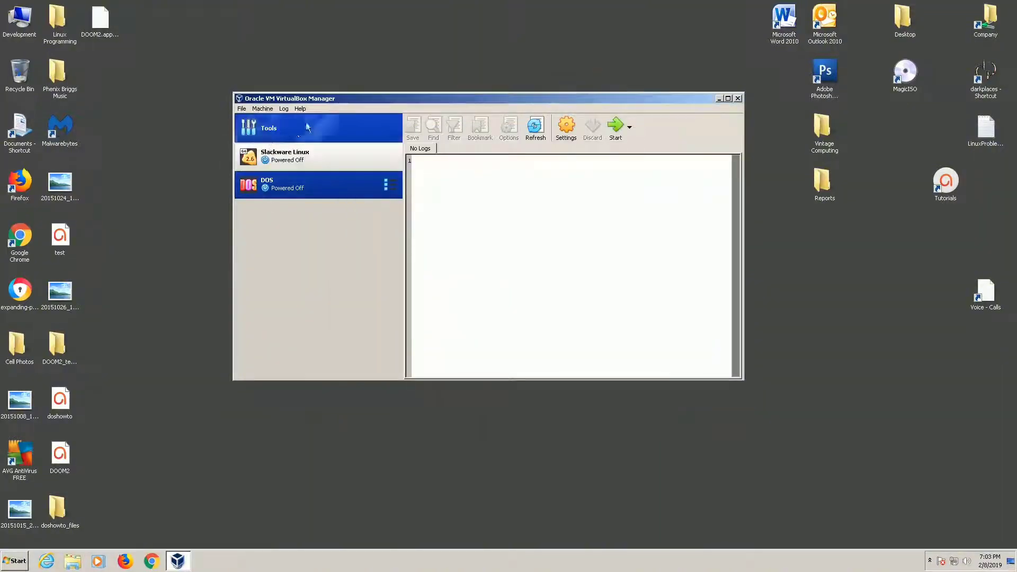
Step: Open the DOS machine's settings and review its General pages and the System motherboard options
click(263, 108)
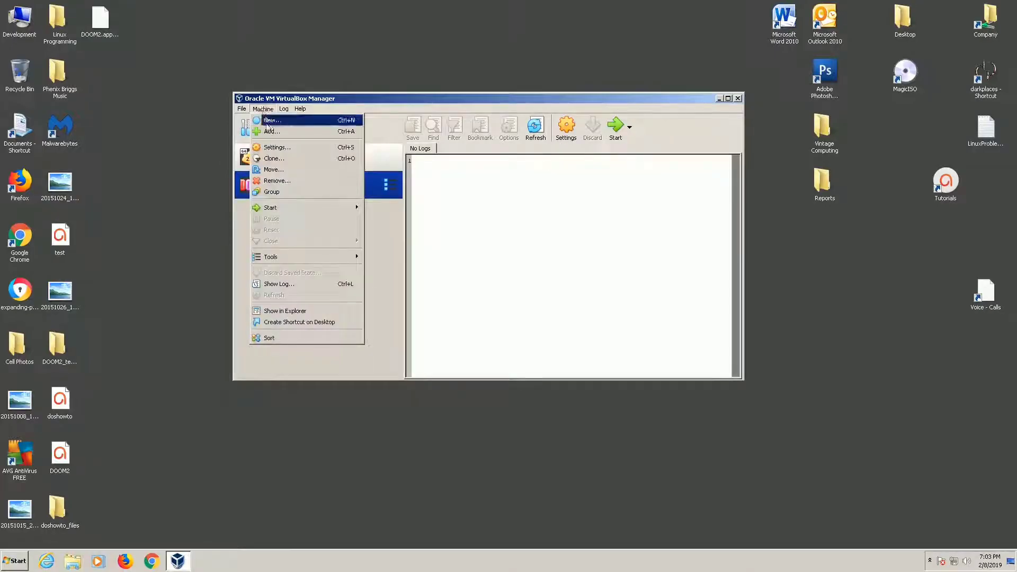
click(272, 149)
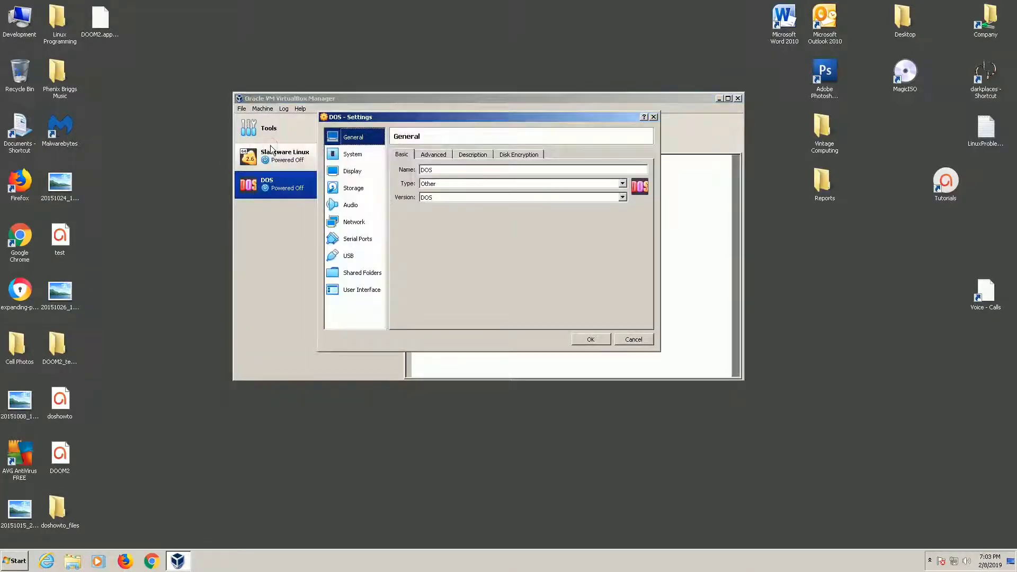
click(435, 155)
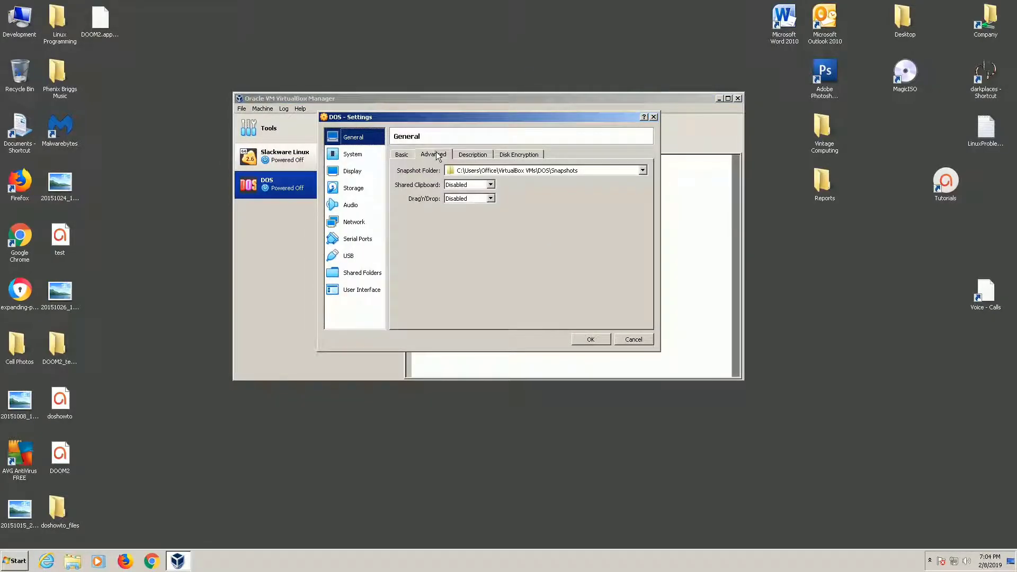
click(471, 154)
click(518, 154)
click(433, 155)
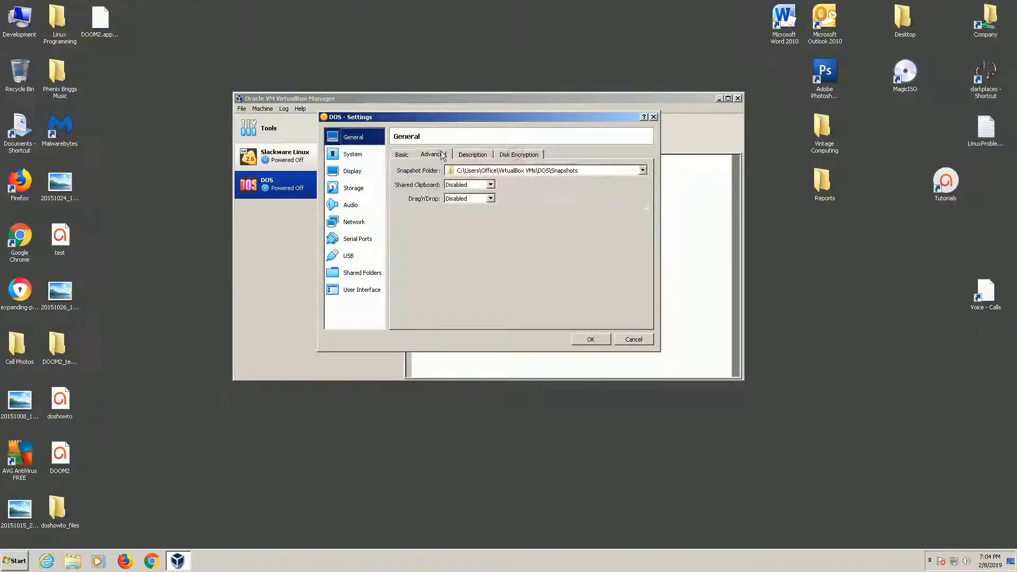
click(348, 154)
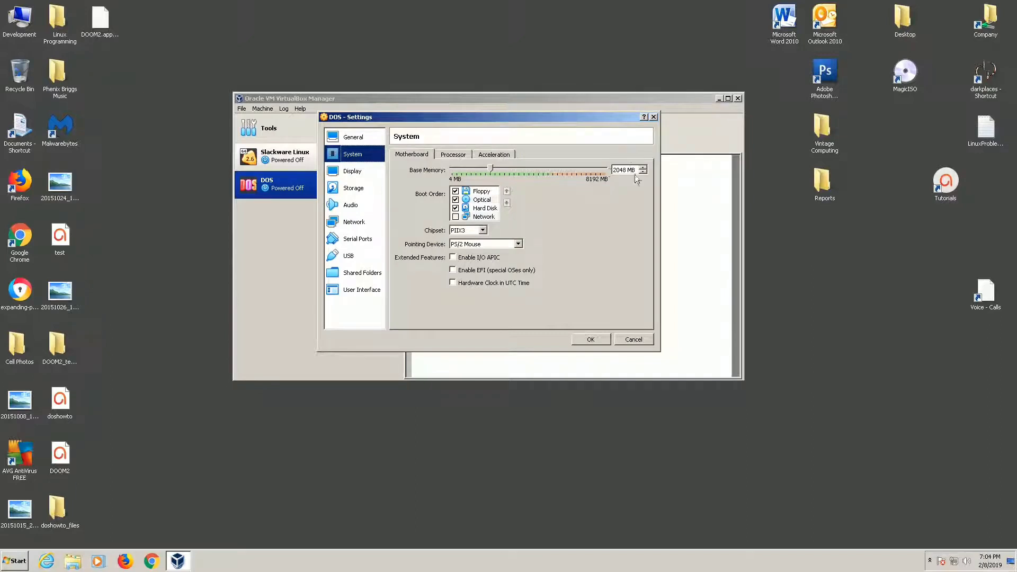
Step: Set the DOS machine's video memory to 128 MB and enable both 3D acceleration and 2D video acceleration
click(345, 171)
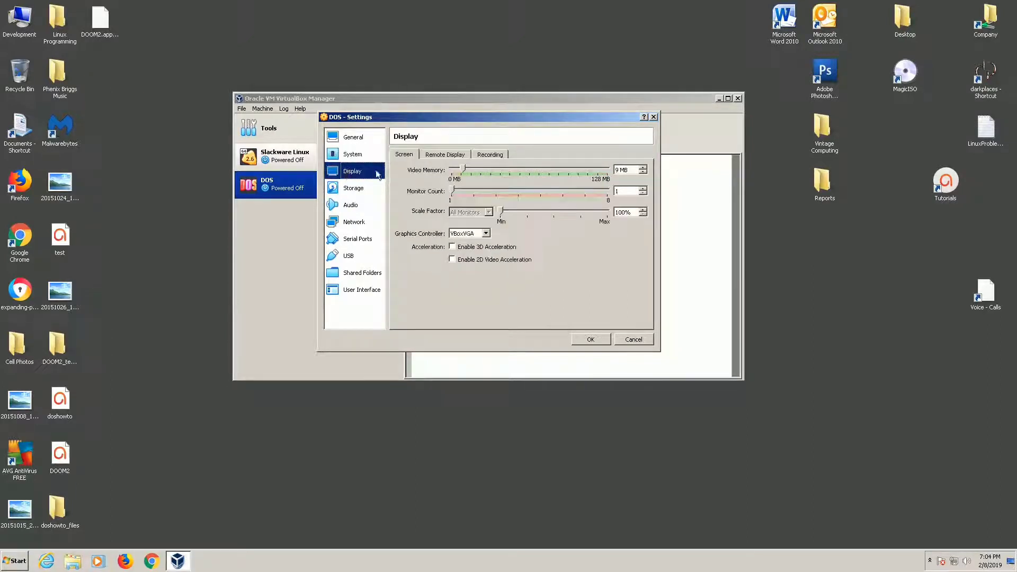
drag(465, 168, 608, 168)
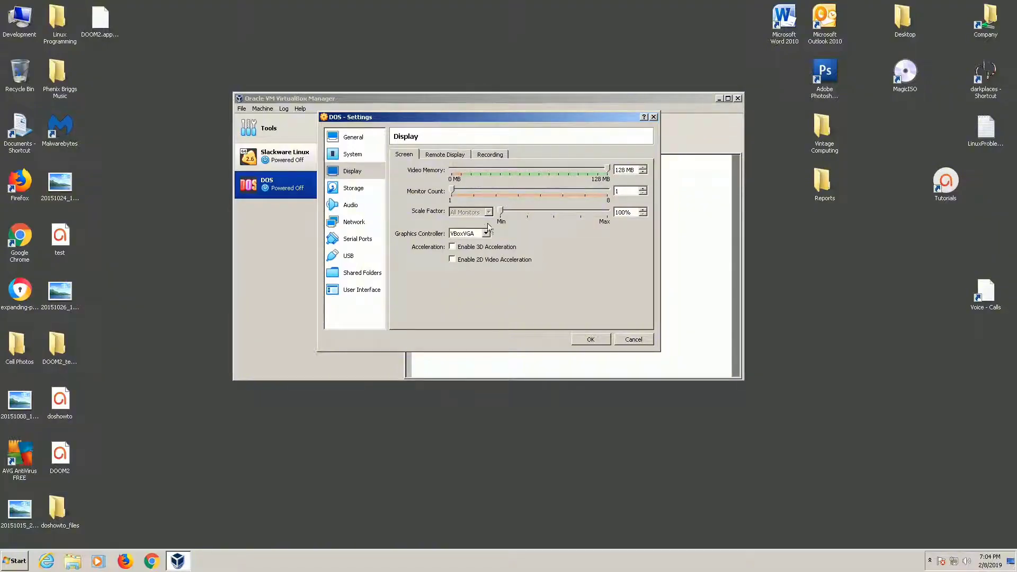
click(452, 246)
click(452, 260)
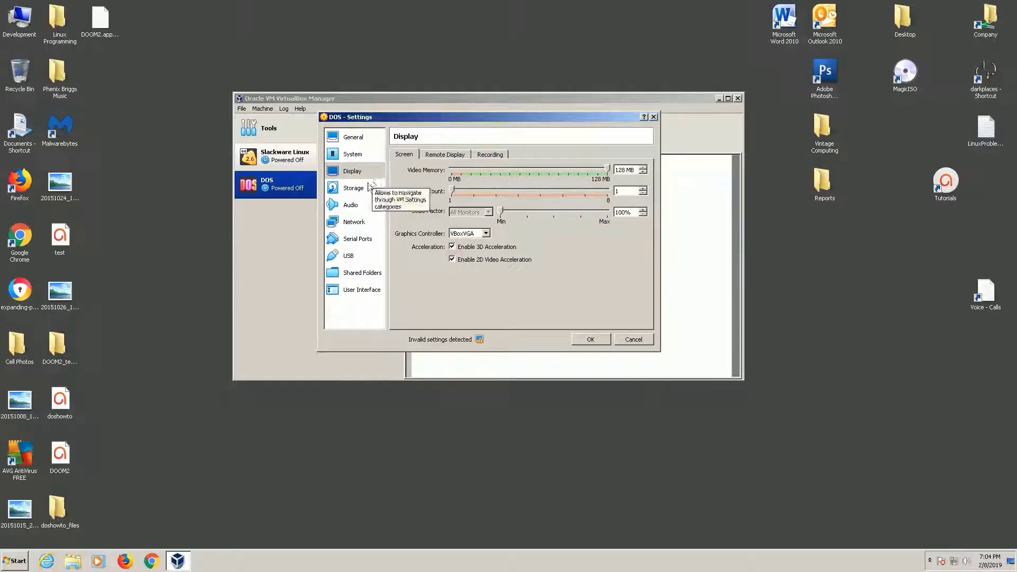
Step: Review the DOS machine's storage devices and its audio driver and controller settings
click(352, 188)
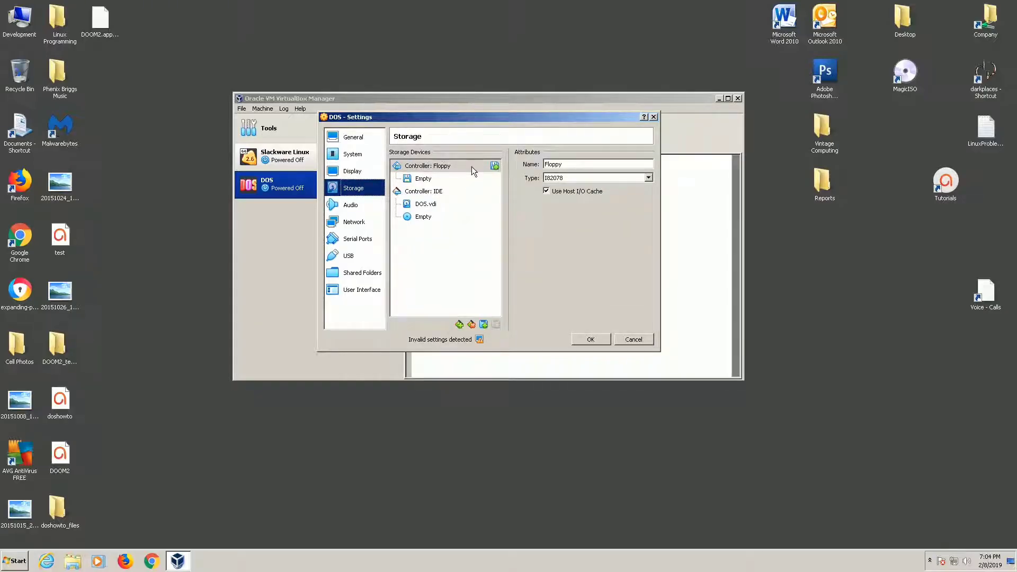
drag(472, 116, 536, 110)
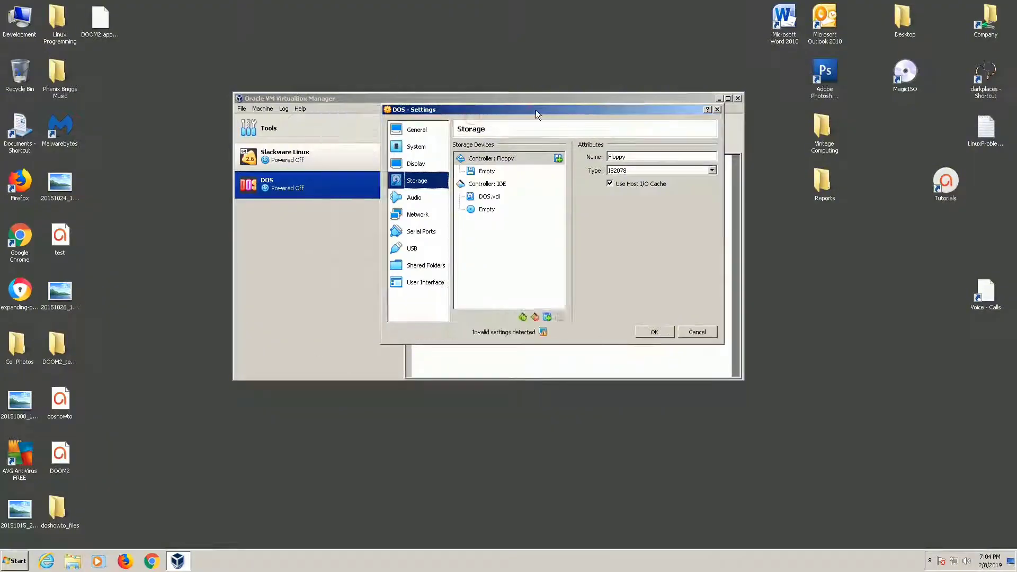
click(413, 199)
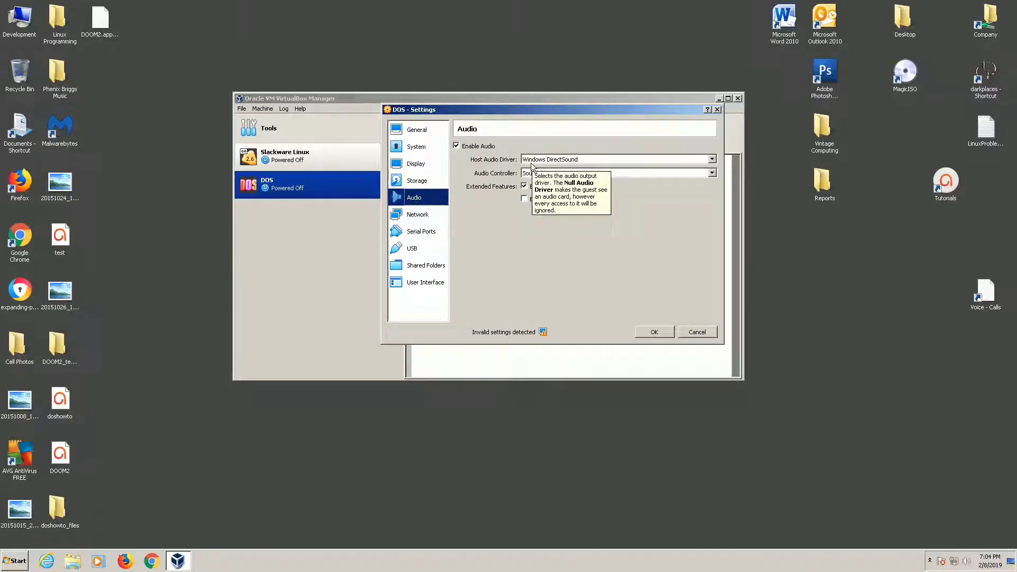
drag(549, 110, 542, 119)
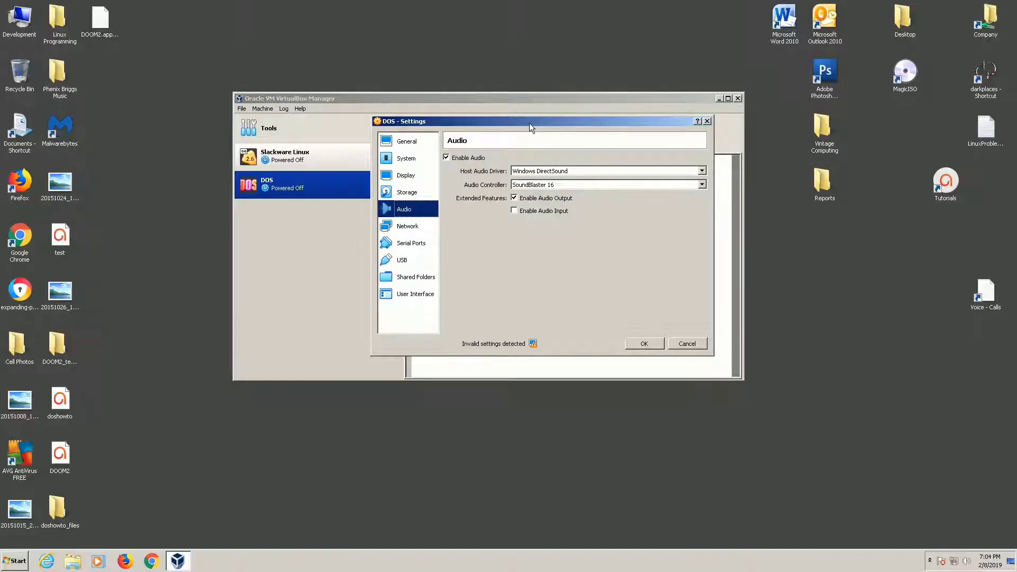
click(407, 192)
click(414, 208)
Step: Load setupdisk1 into the empty floppy drive from the desktop's Vintage Computing, Floppy Diskette Images, DOS 6.22 folder
click(408, 192)
click(488, 183)
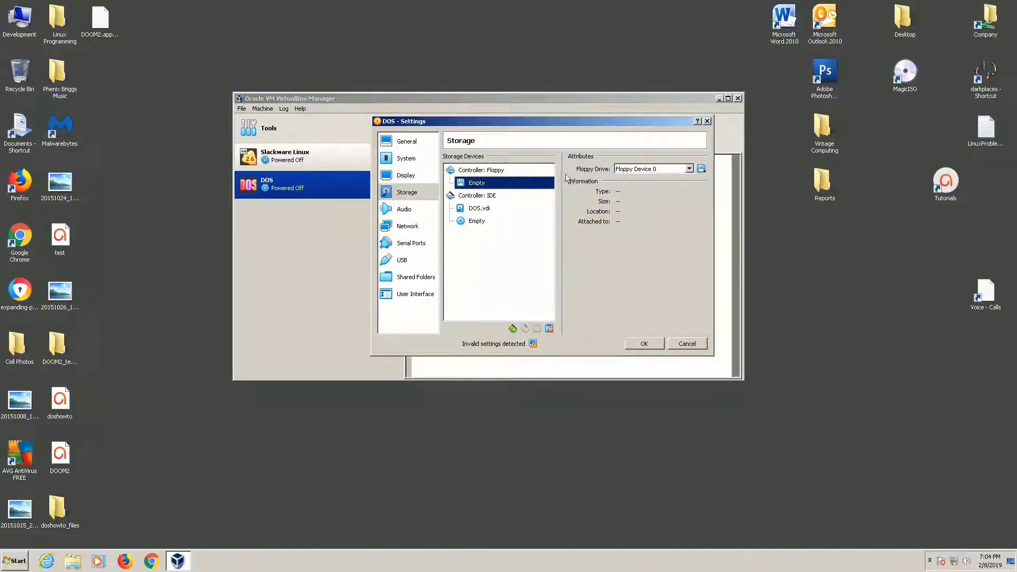
click(701, 168)
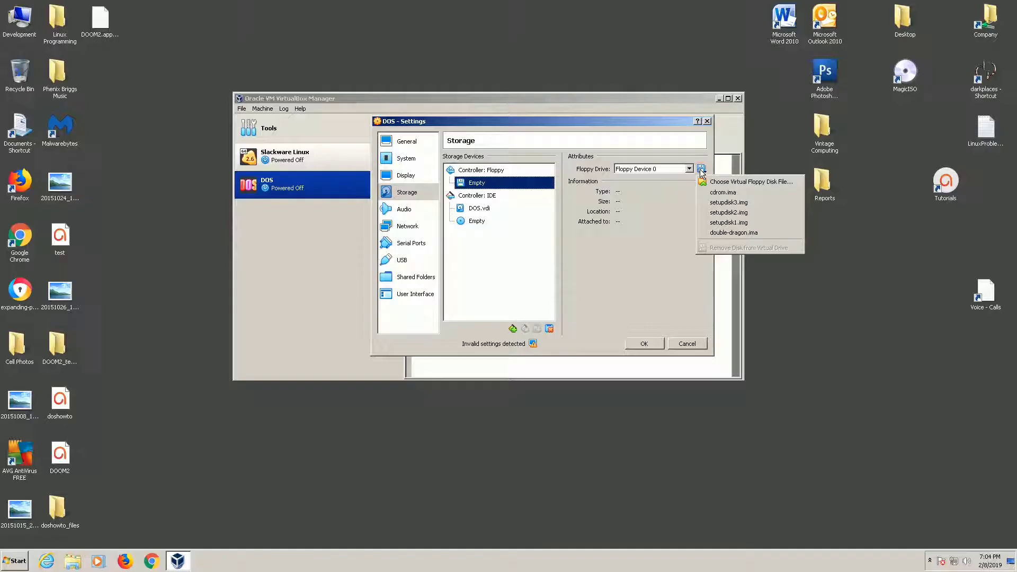
click(739, 183)
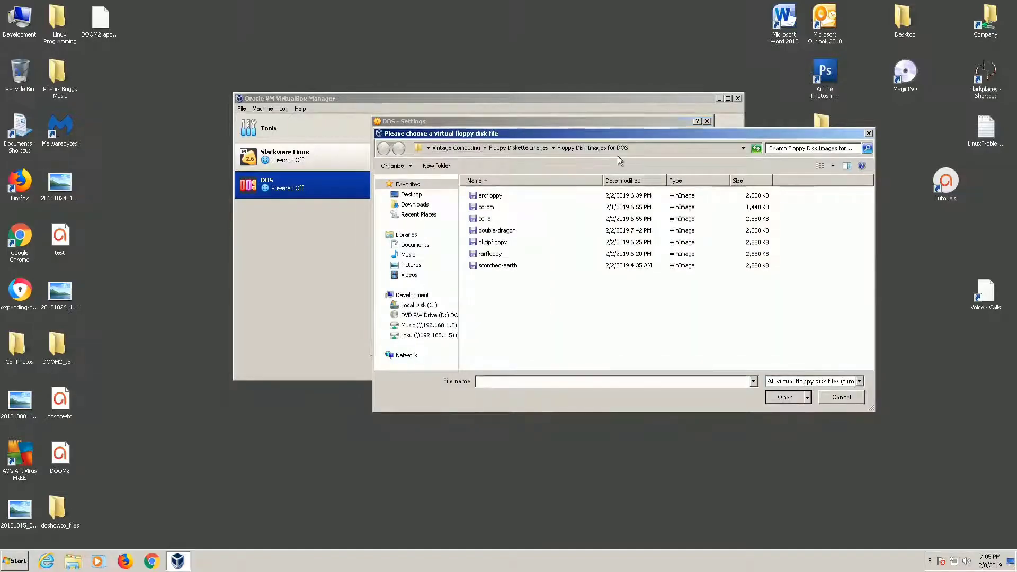
click(416, 196)
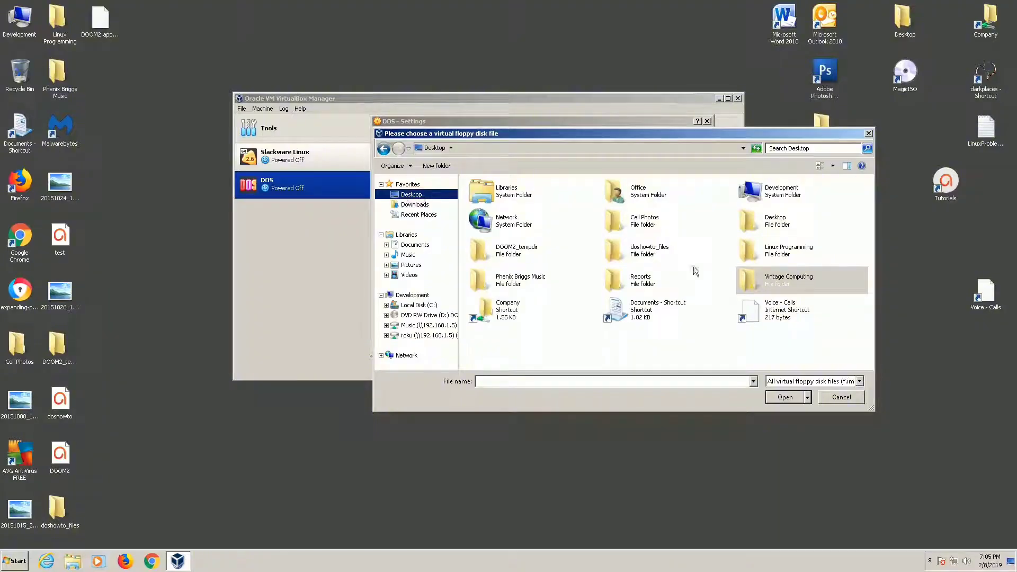
click(745, 284)
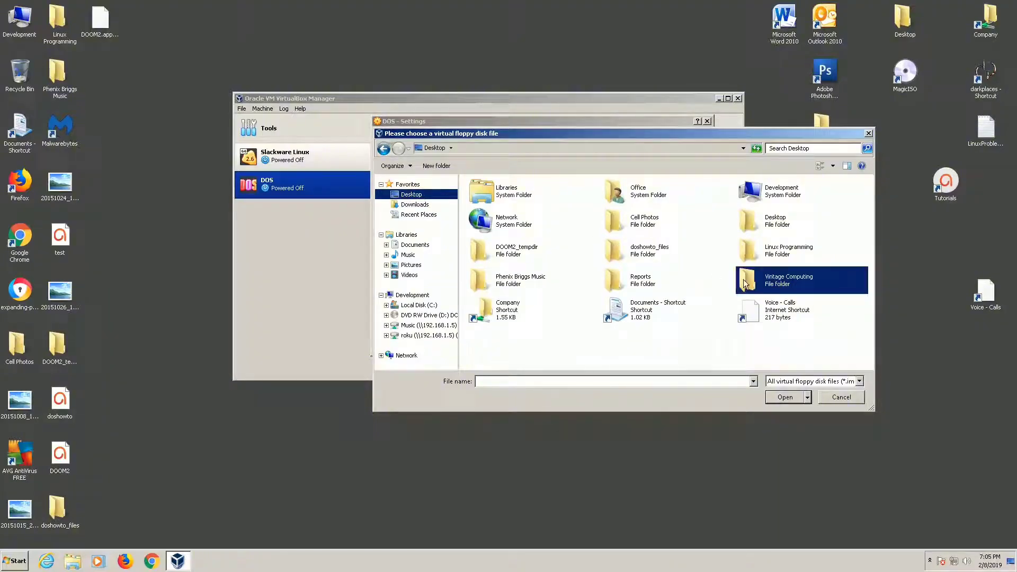
double_click(757, 284)
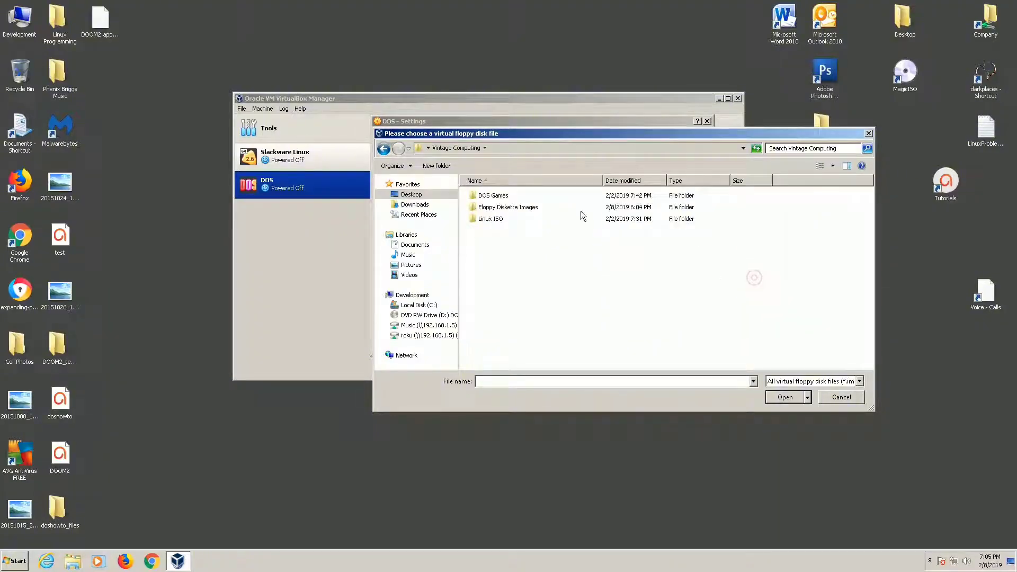
double_click(493, 207)
double_click(491, 219)
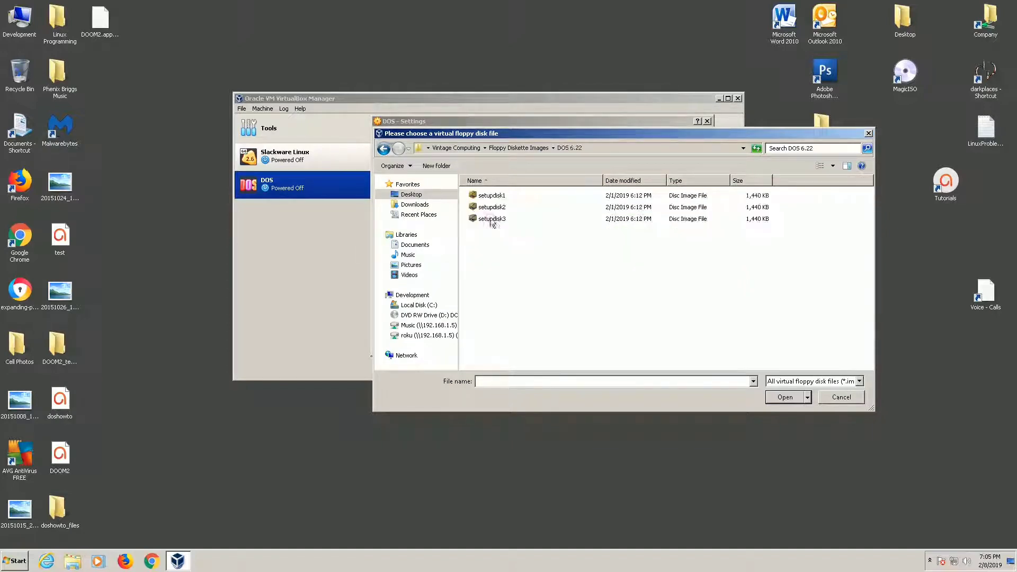
drag(581, 134, 721, 95)
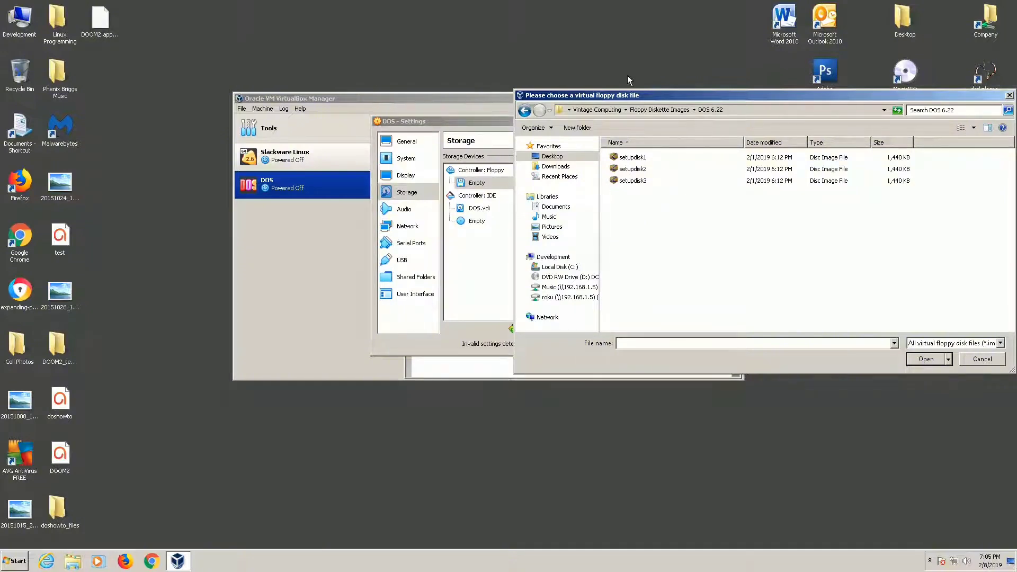
drag(638, 96, 638, 80)
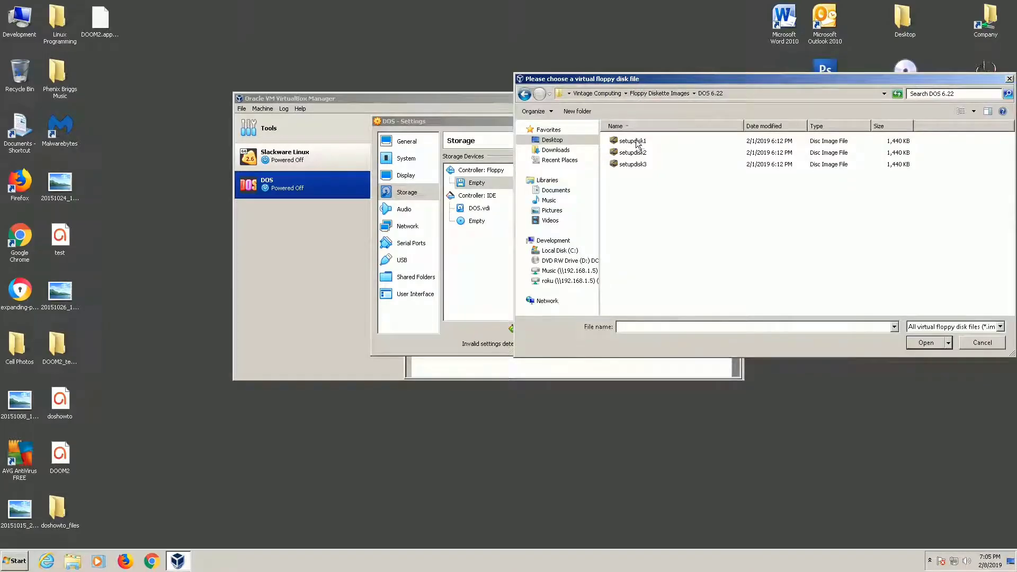
double_click(633, 141)
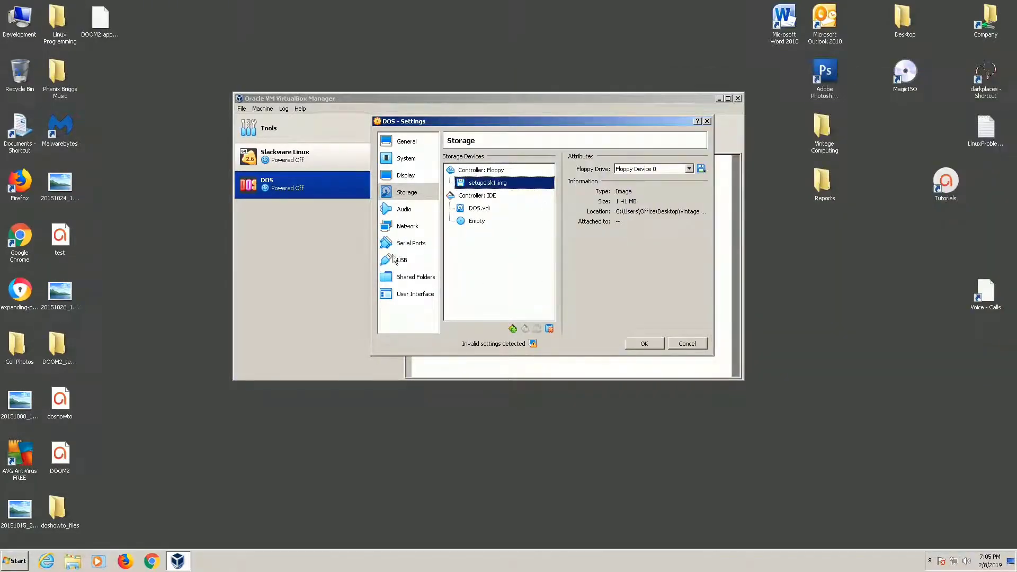
Step: Check the audio, network and serial port settings, and enable the USB controller
click(405, 211)
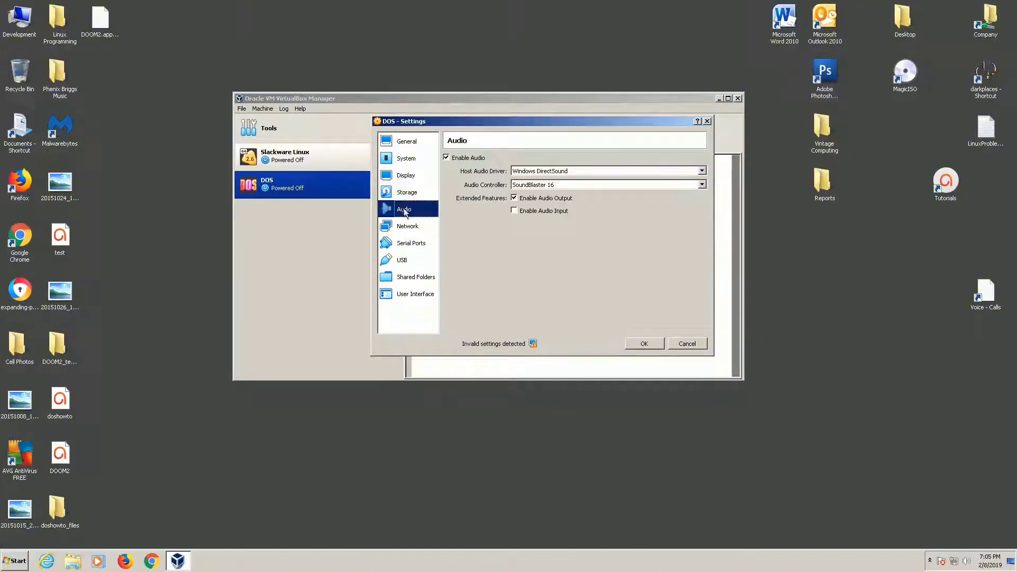
click(409, 229)
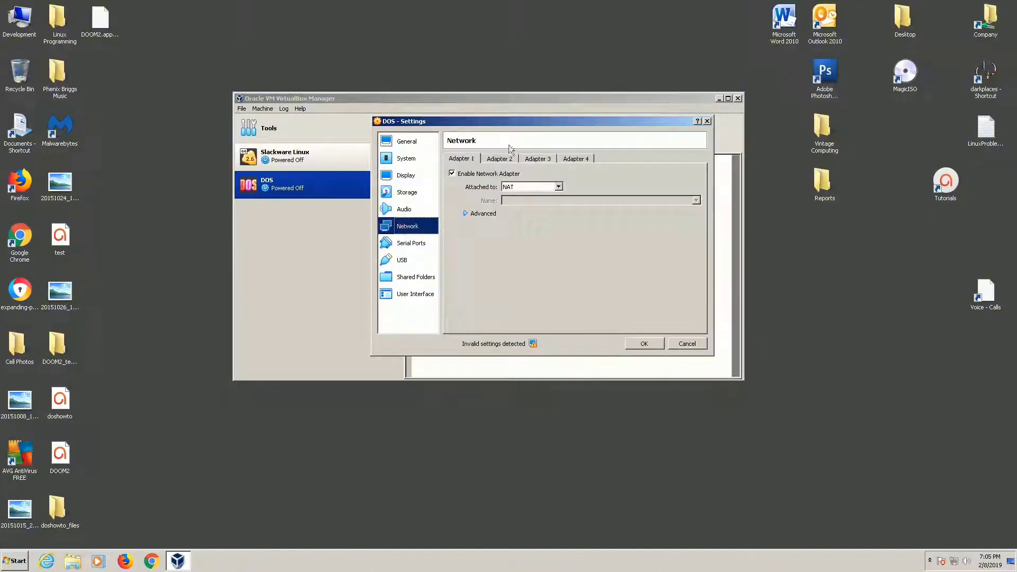
click(412, 245)
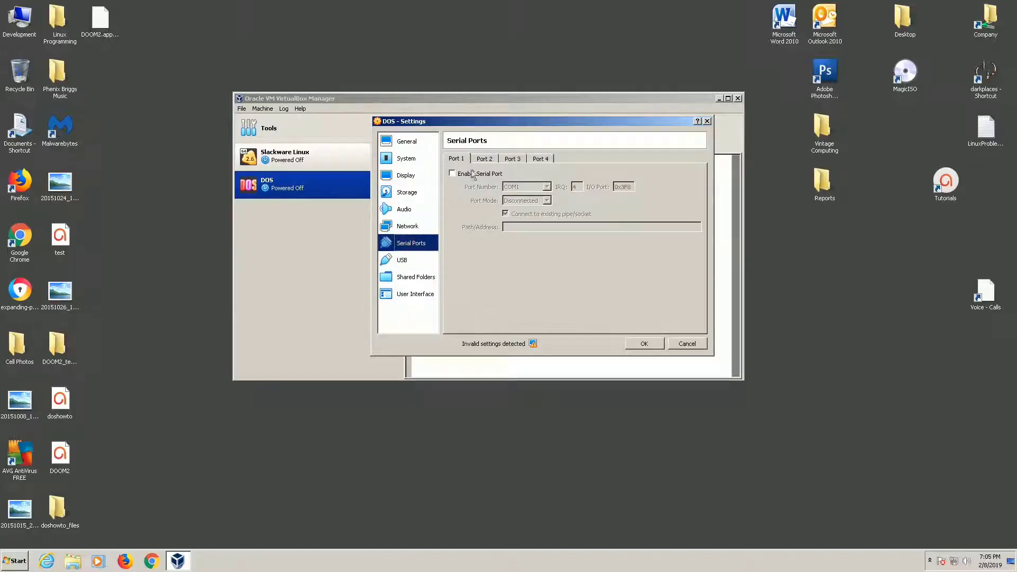
click(398, 260)
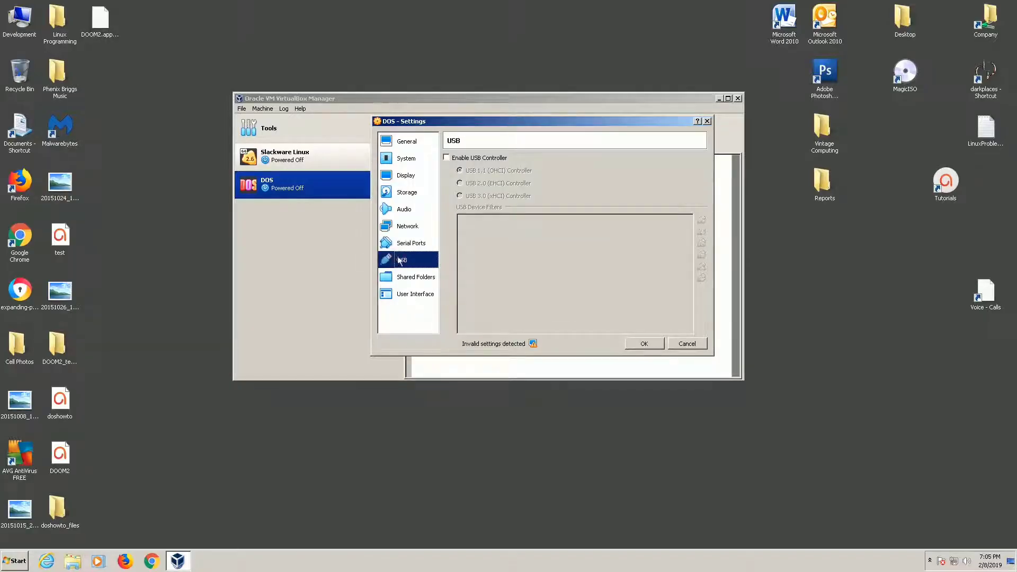
click(447, 157)
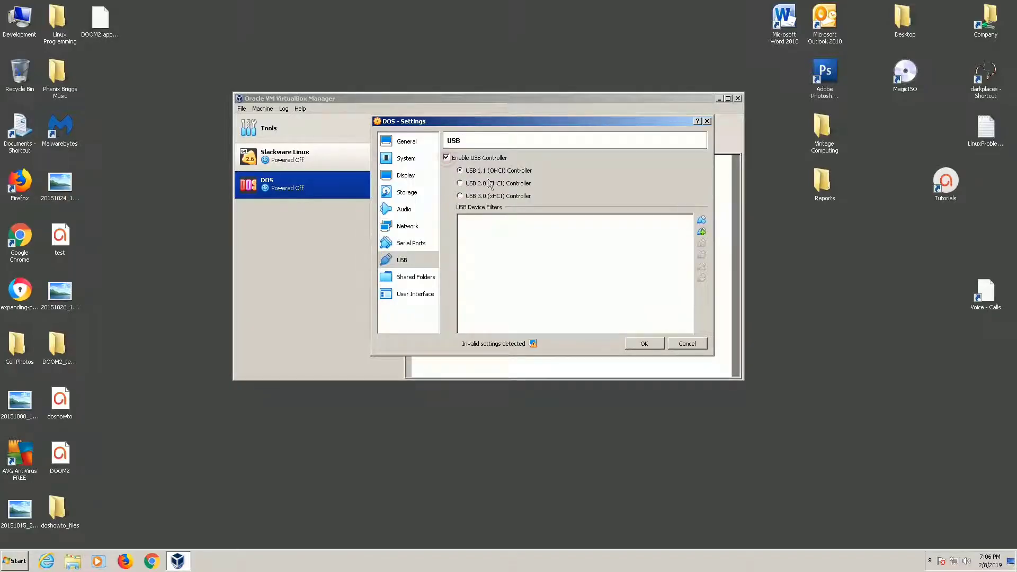
Step: Review the shared folders and user interface settings, and recheck the general, system, display, storage, audio and network settings
click(414, 280)
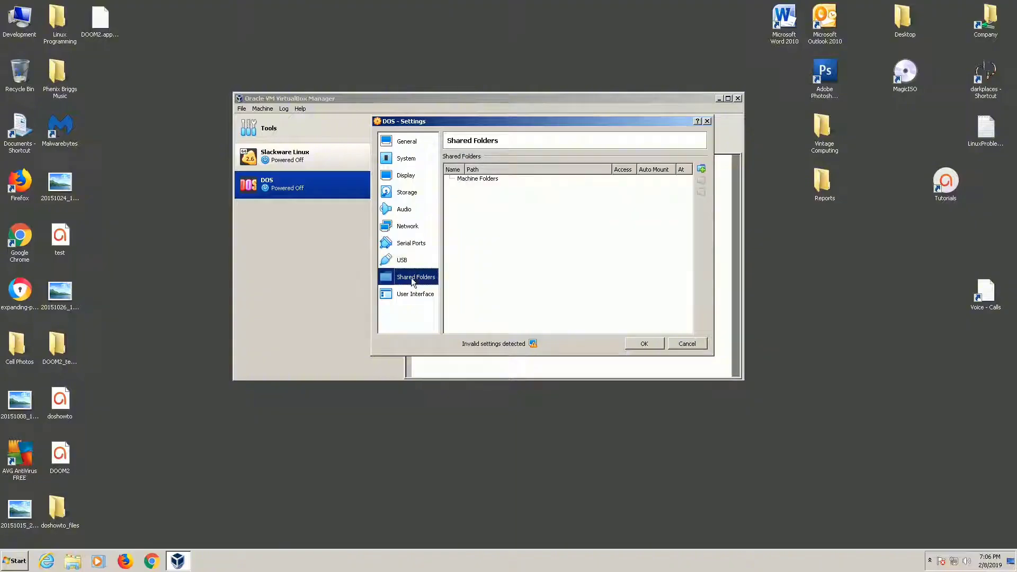
click(412, 294)
click(412, 281)
click(401, 143)
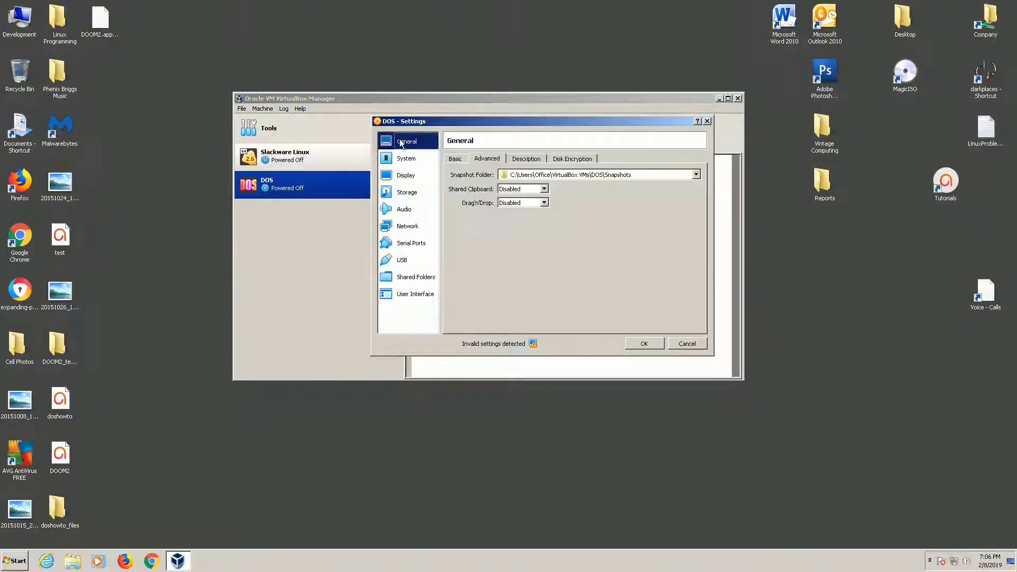
click(406, 160)
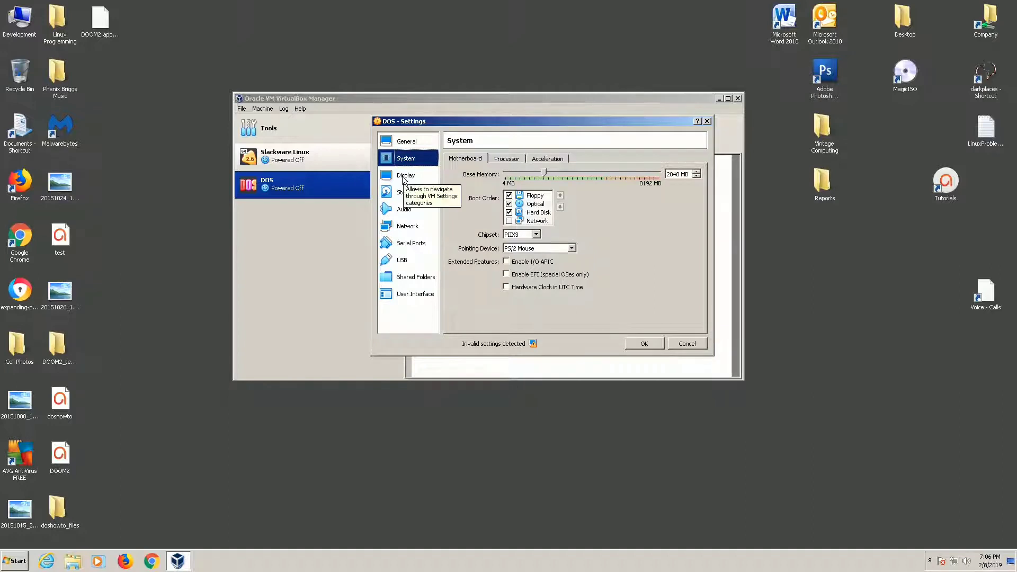
click(405, 179)
click(407, 192)
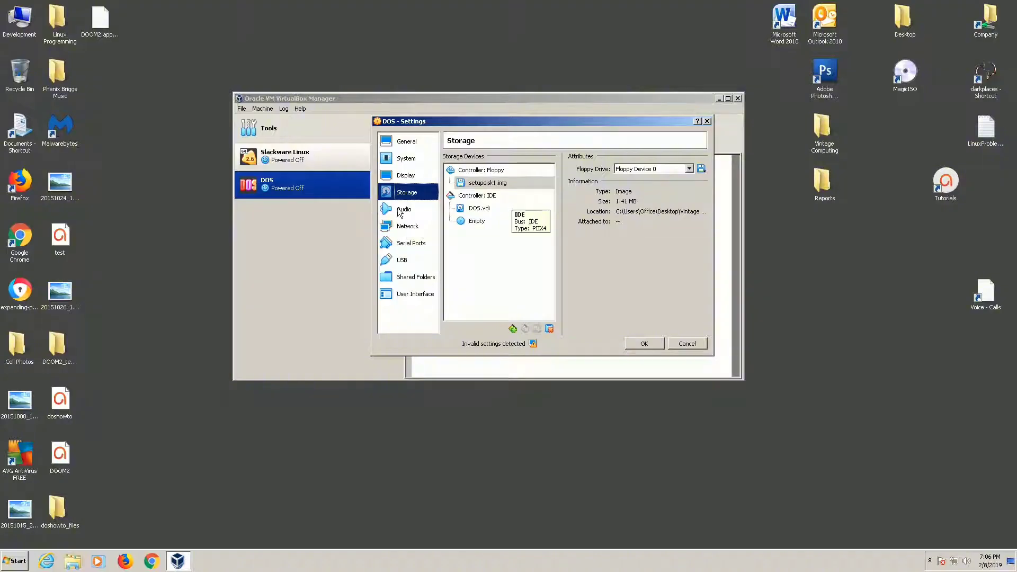
click(405, 210)
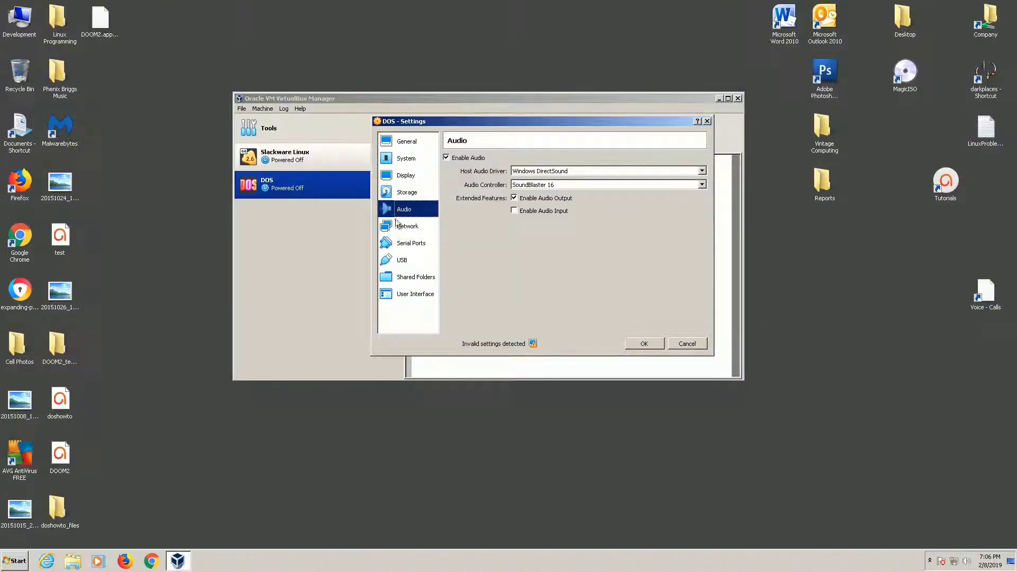
click(399, 227)
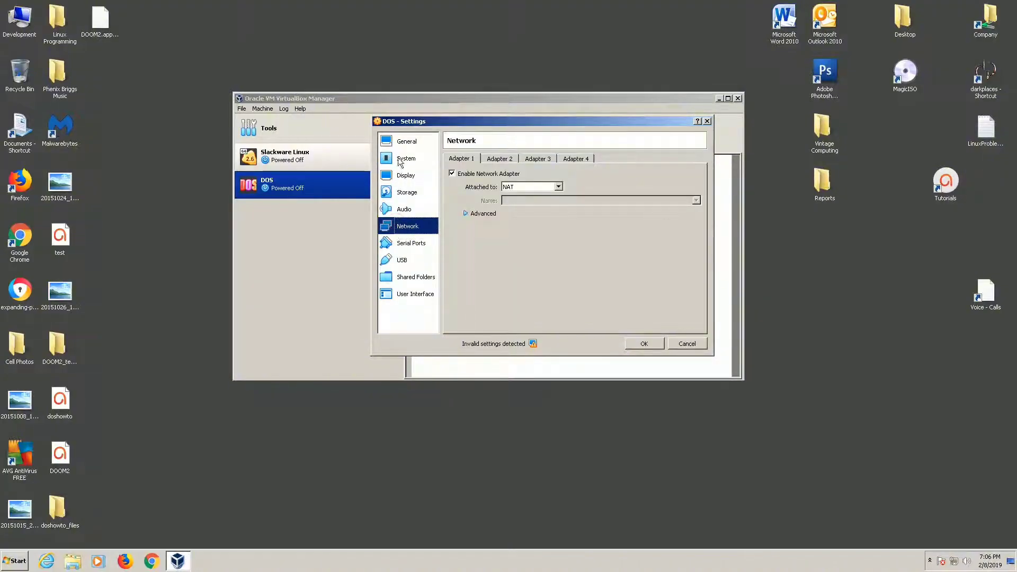
click(401, 143)
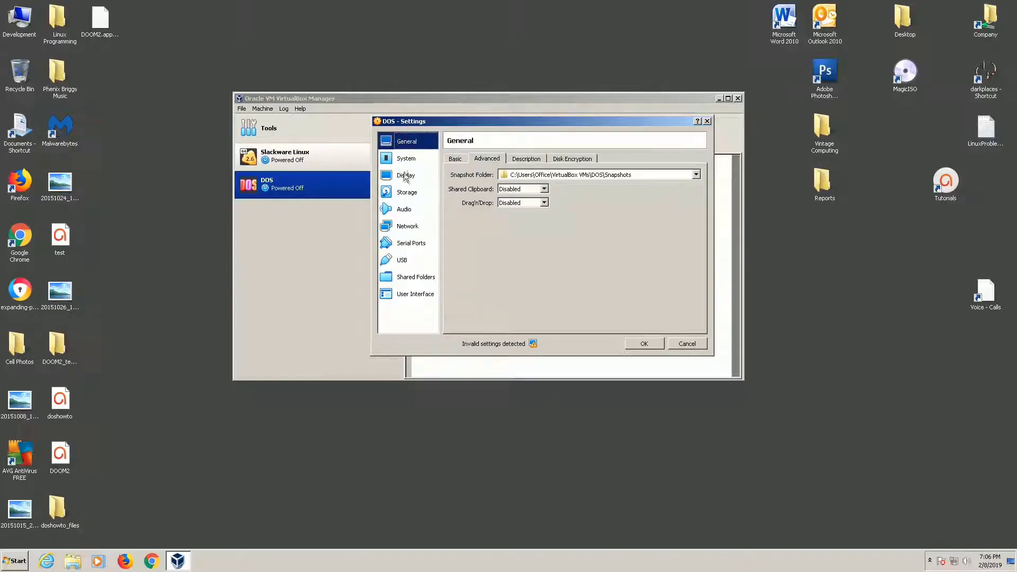
click(406, 193)
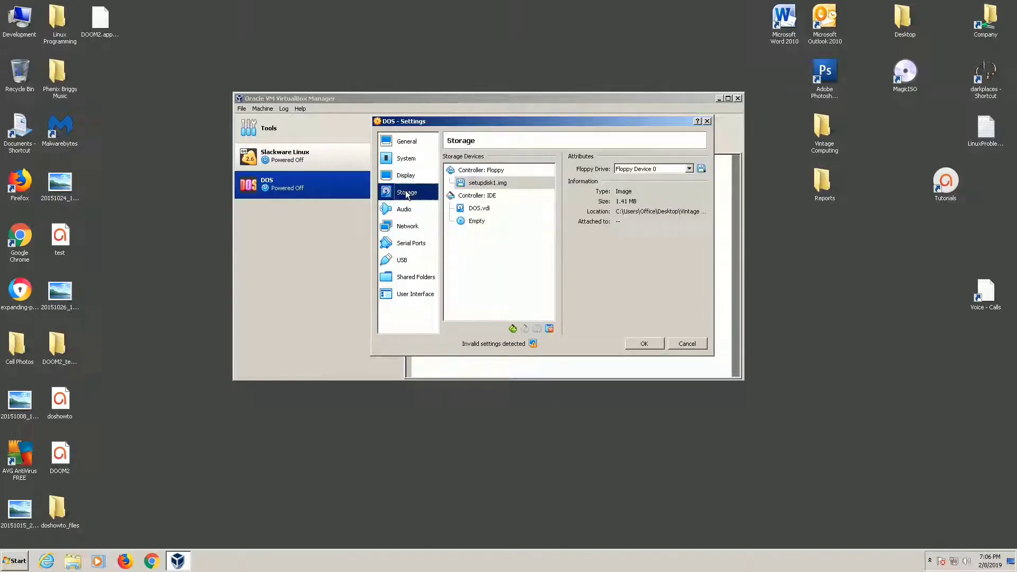
Step: Save the DOS machine's settings and start the virtual machine
click(643, 344)
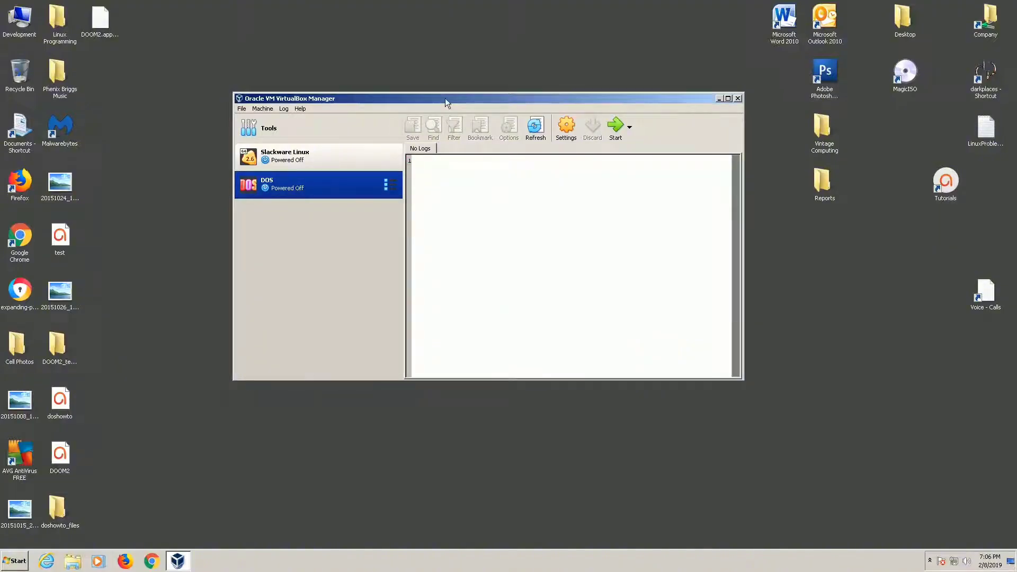
drag(445, 97, 444, 76)
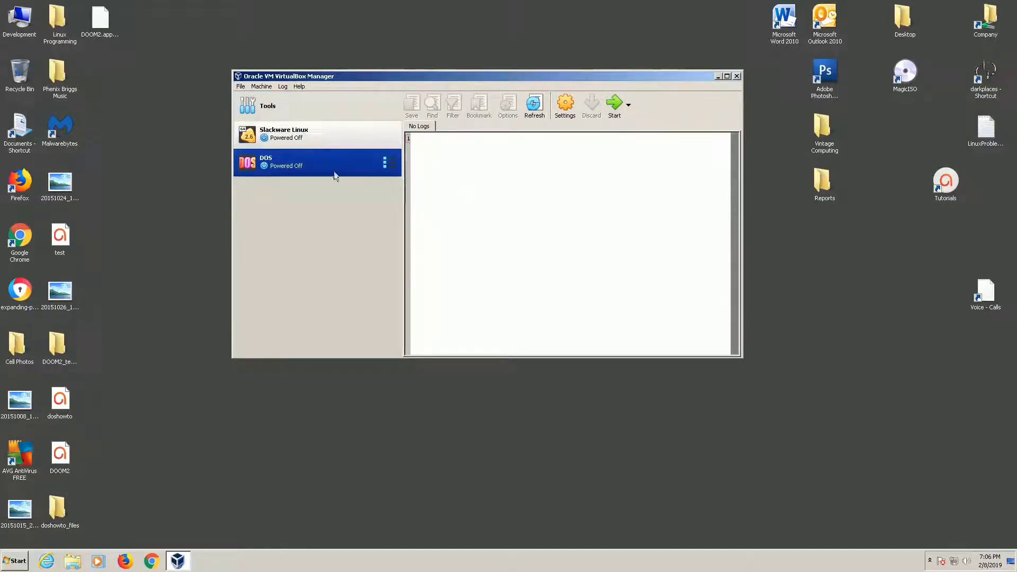
double_click(302, 166)
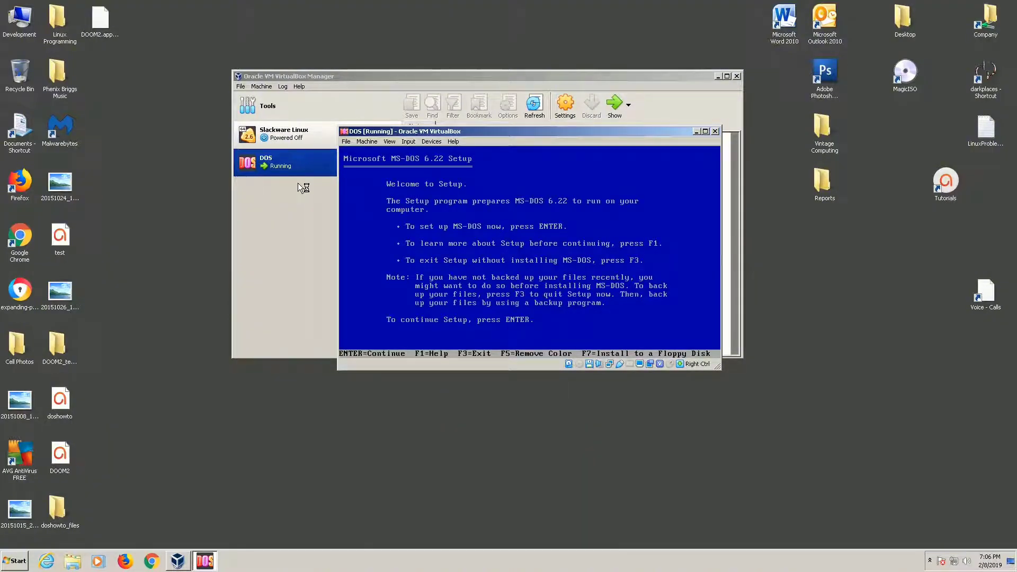
Step: Run MS-DOS 6.22 Setup with the recommended disk space configuration, the given system settings and C:\DOS as the install directory
key(Return)
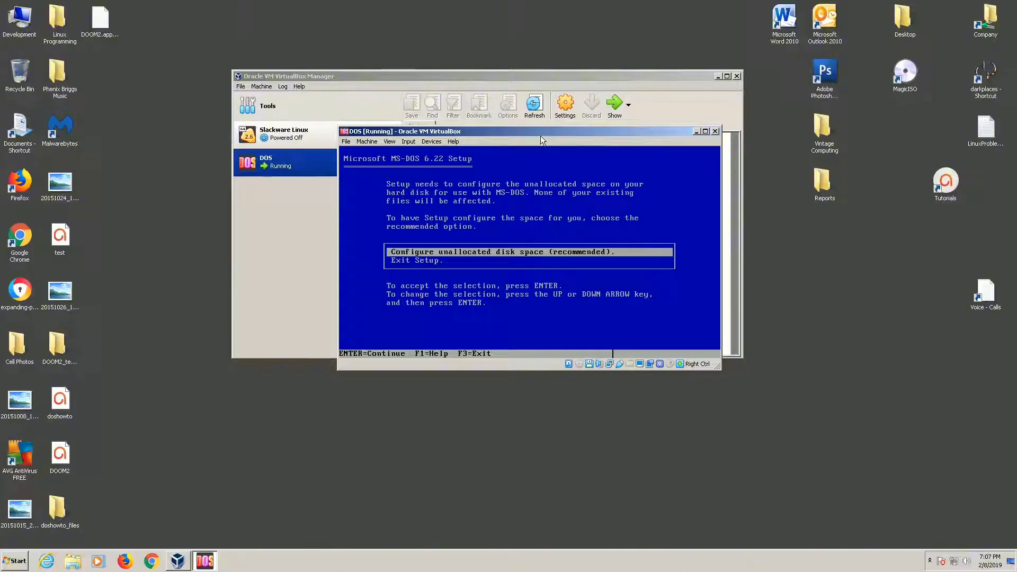
key(Return)
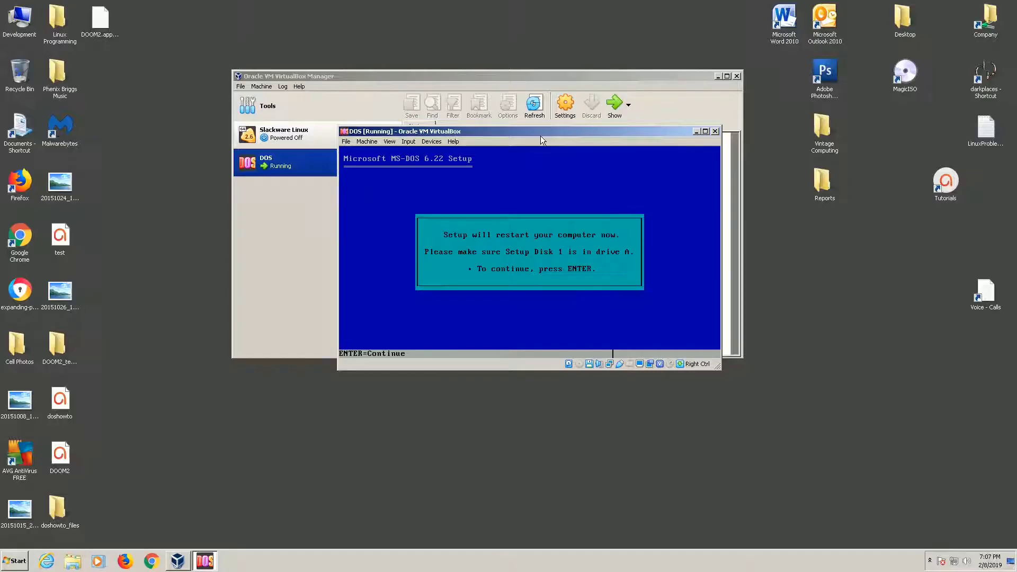
key(Return)
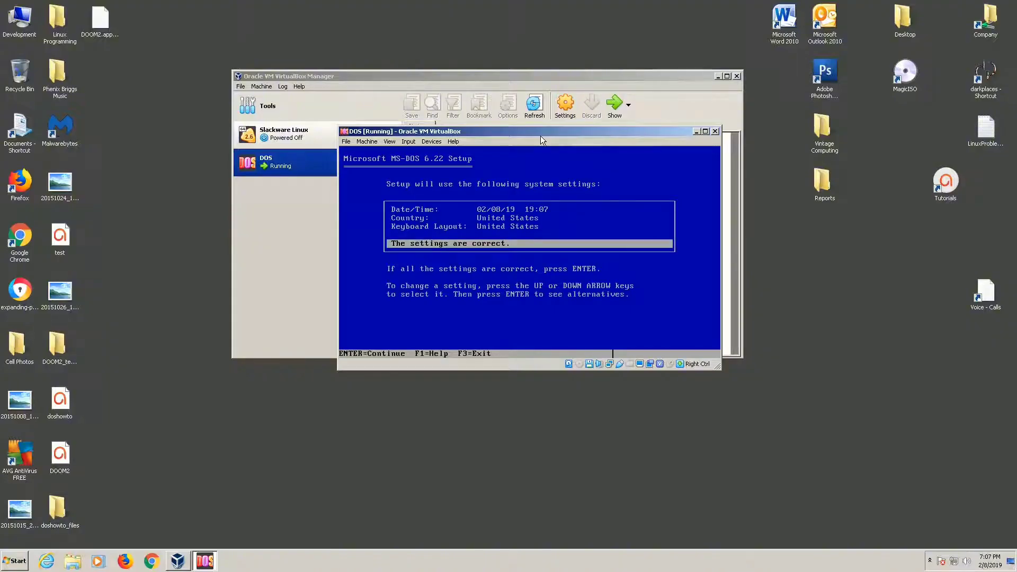
key(Return)
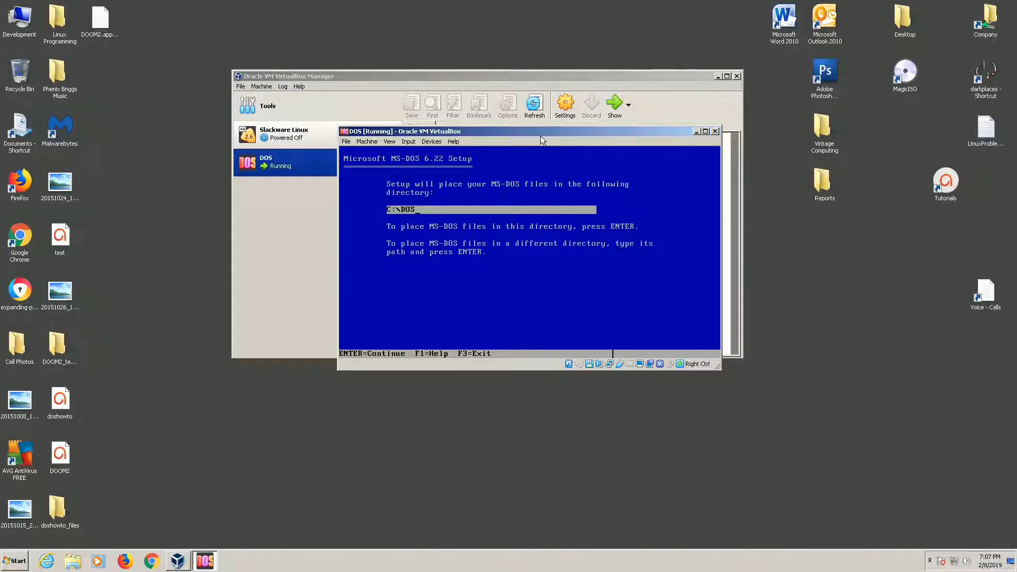
key(Return)
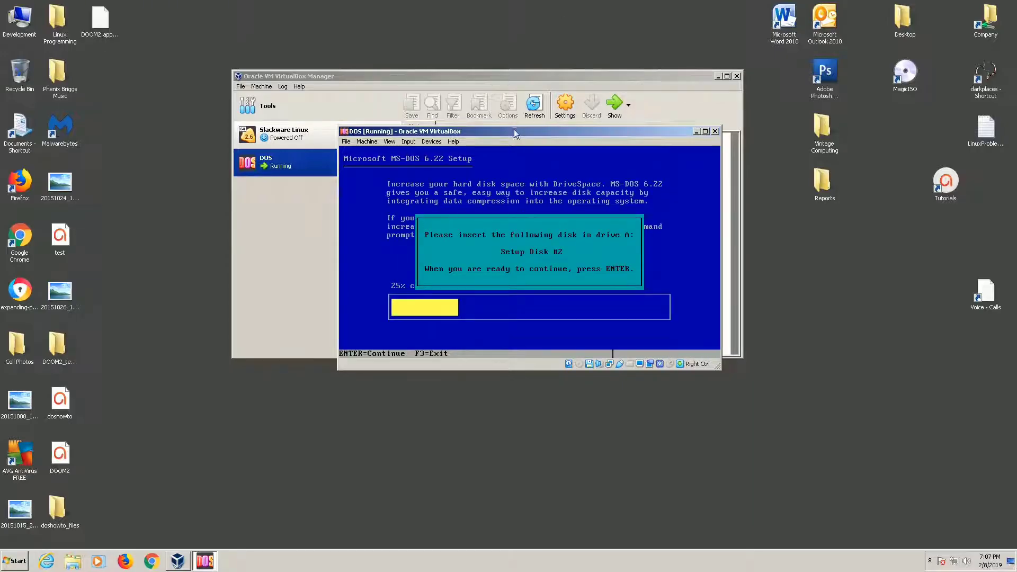
Step: Swap the floppy image to setupdisk2 in the running machine's storage settings and continue the MS-DOS setup
drag(514, 129, 679, 91)
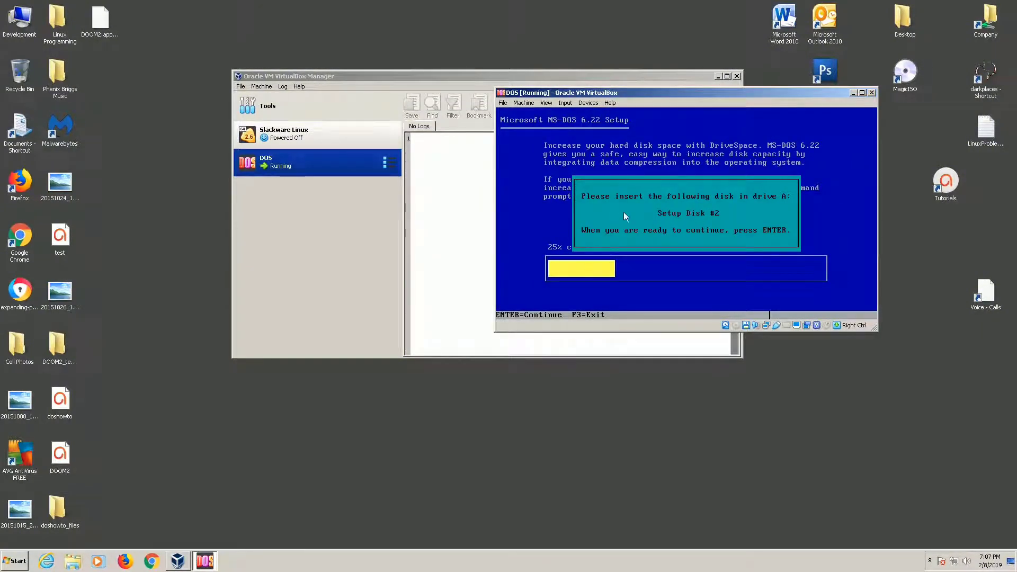
click(524, 104)
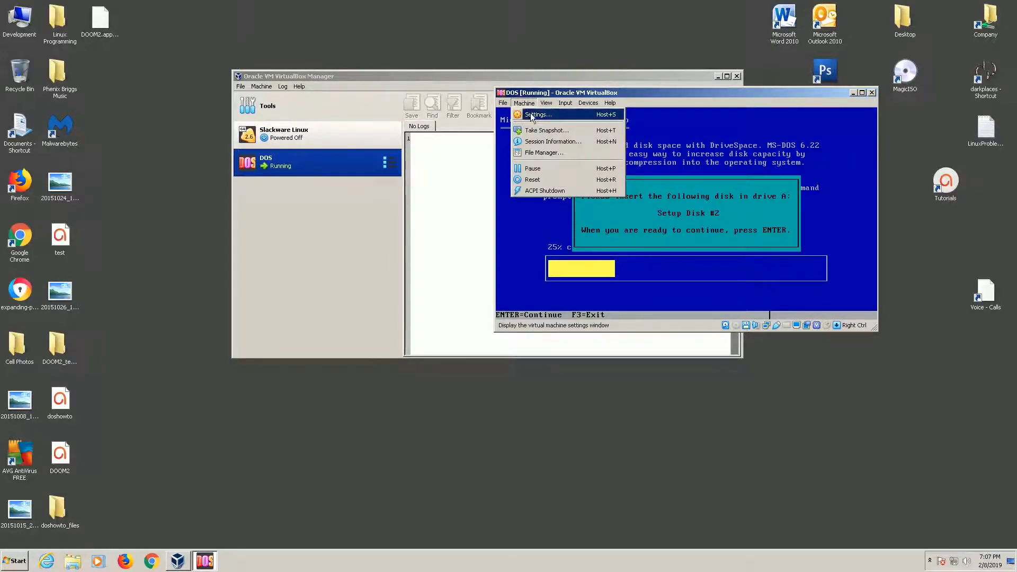
click(531, 115)
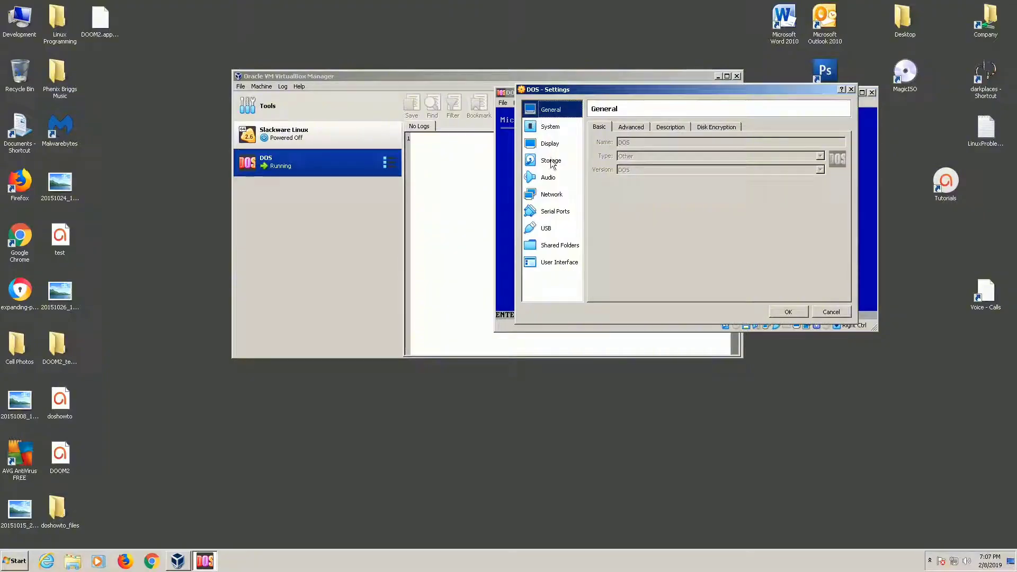
click(551, 161)
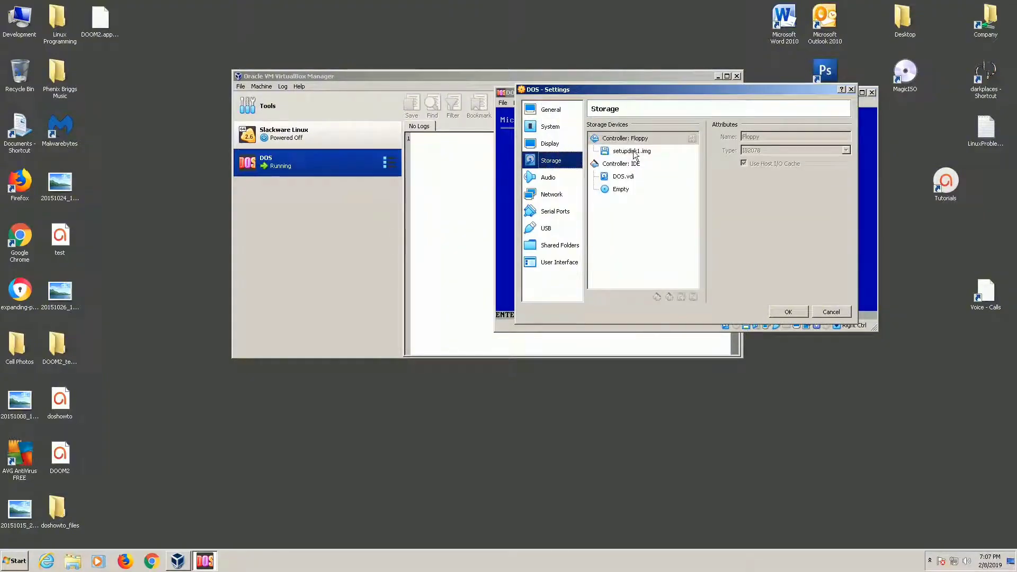
click(614, 151)
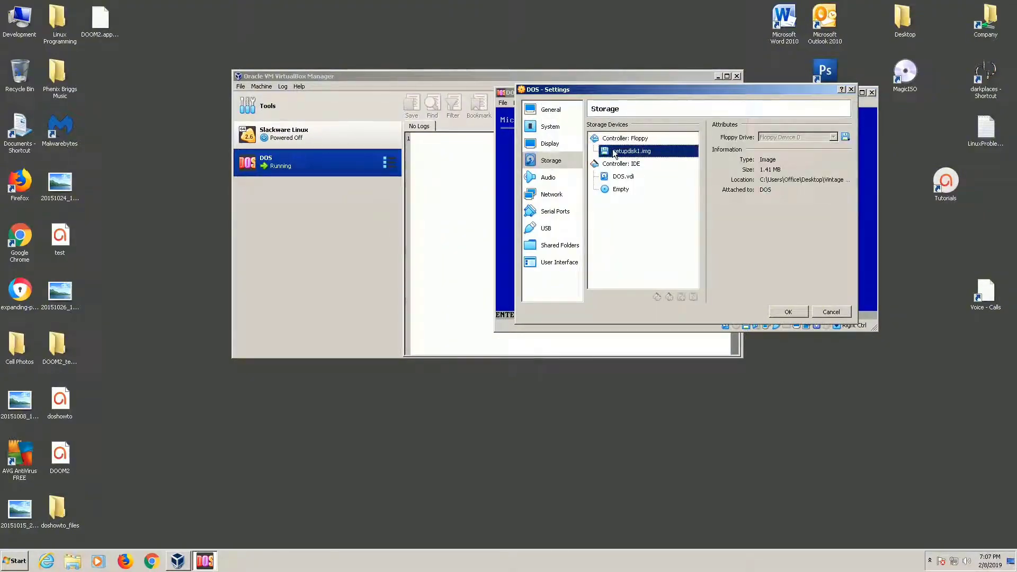
click(846, 137)
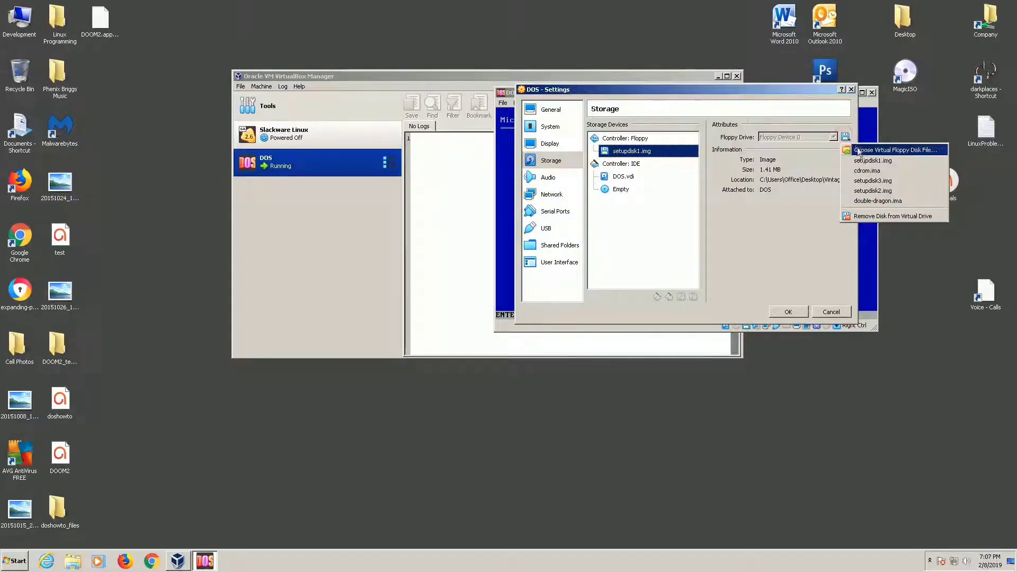
click(880, 151)
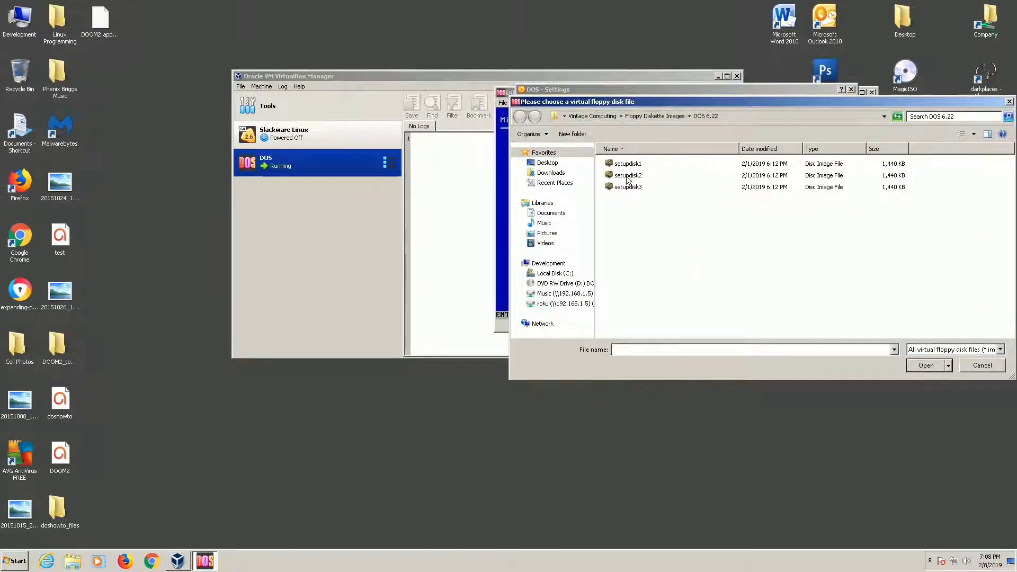
double_click(628, 176)
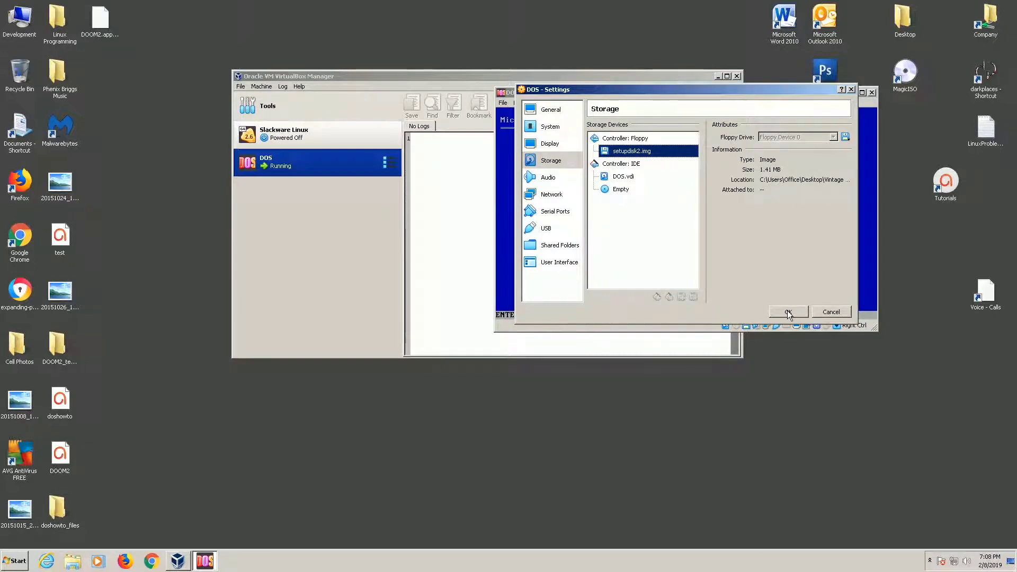
click(789, 312)
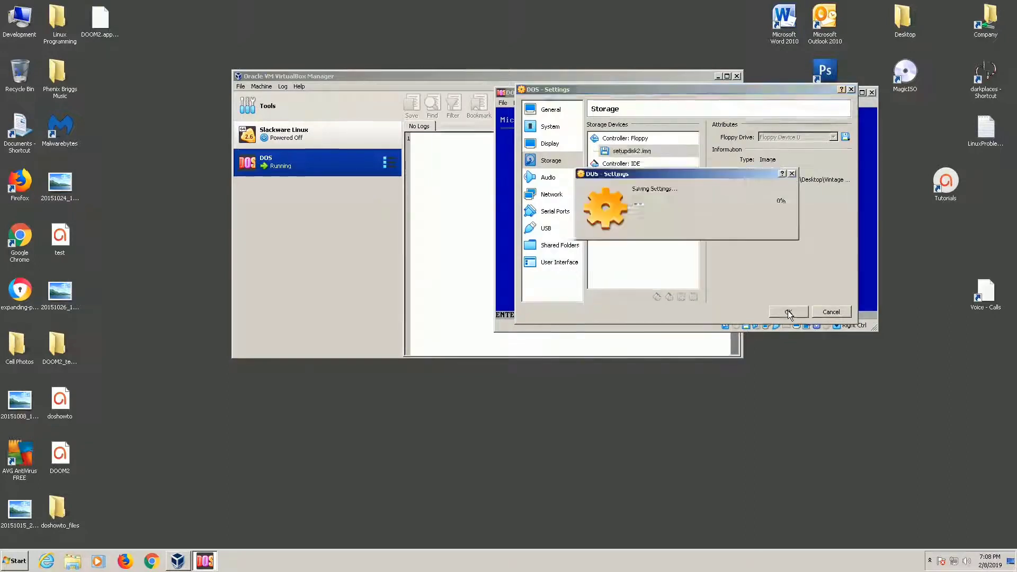
key(Return)
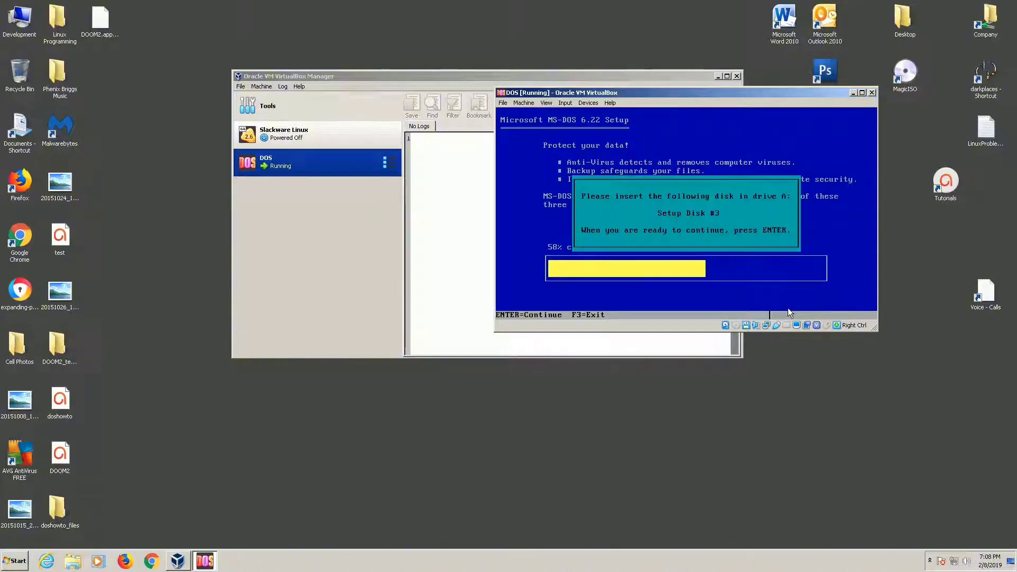
Step: Swap the floppy image to setupdisk3 in the machine's storage settings and continue the installation
click(524, 103)
click(534, 115)
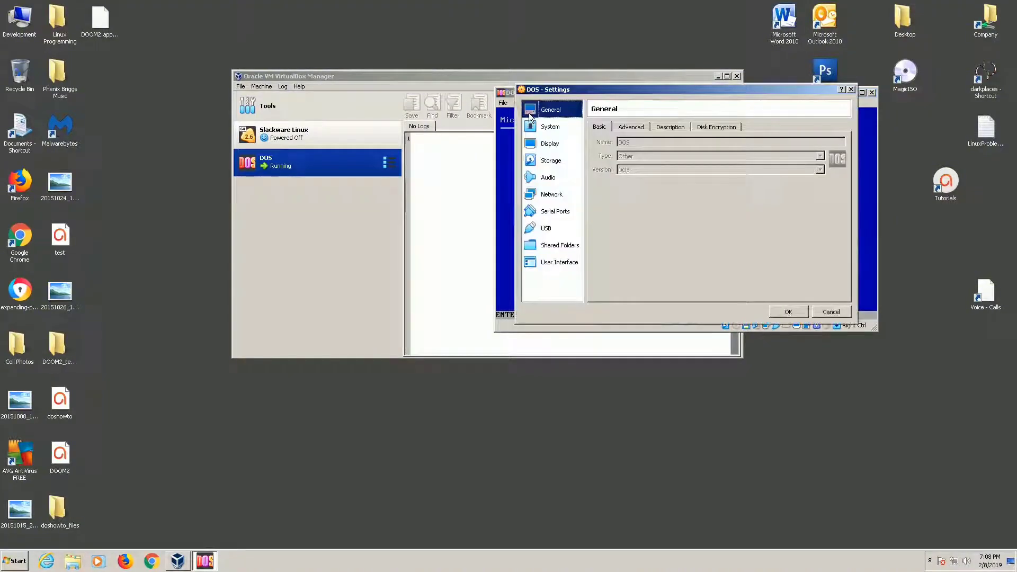
click(542, 160)
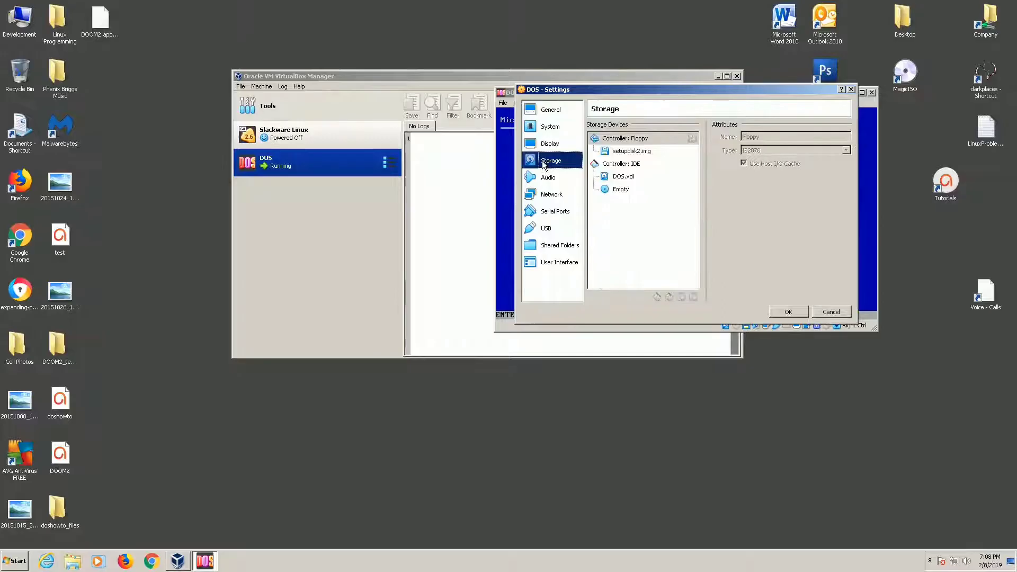
click(641, 153)
click(846, 137)
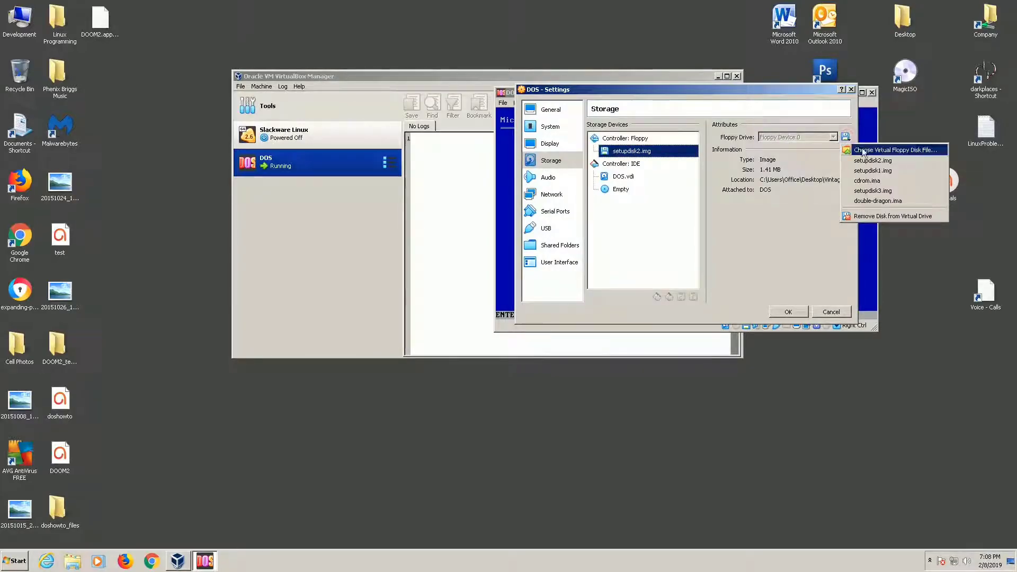
click(863, 149)
double_click(625, 187)
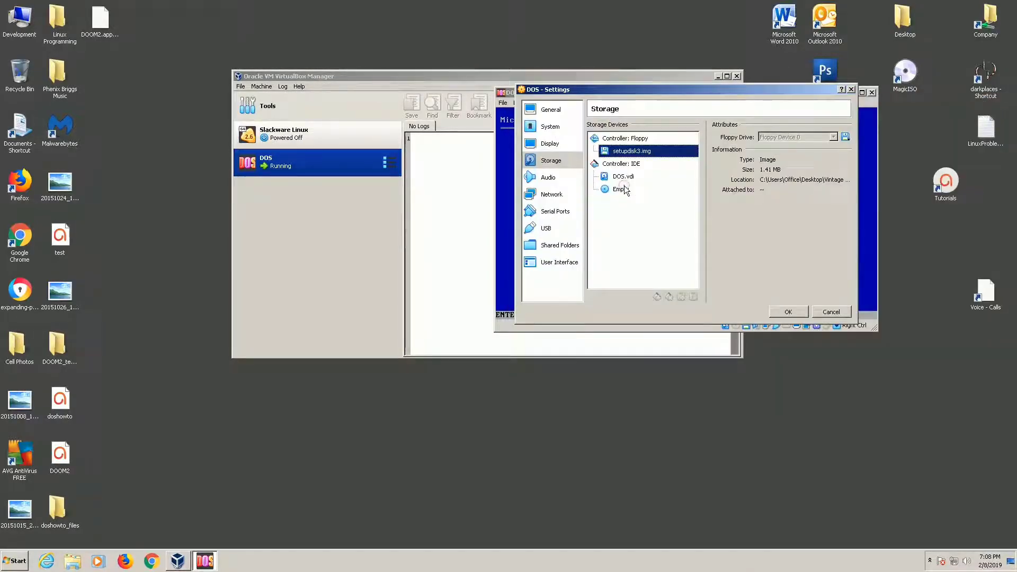
click(789, 311)
key(Return)
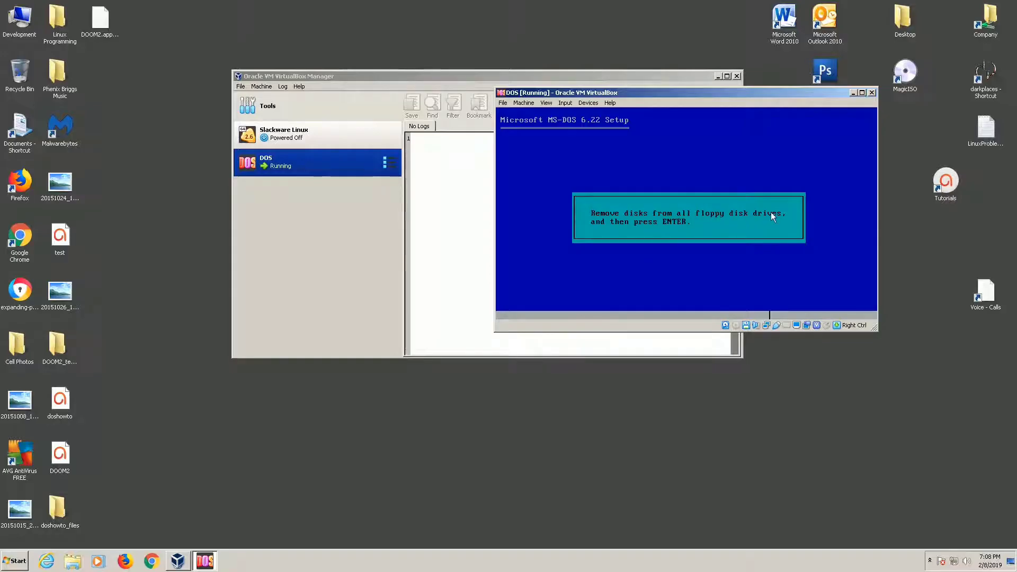
Step: Remove the floppy image from the virtual drive, finish the MS-DOS setup and restart the machine
click(526, 104)
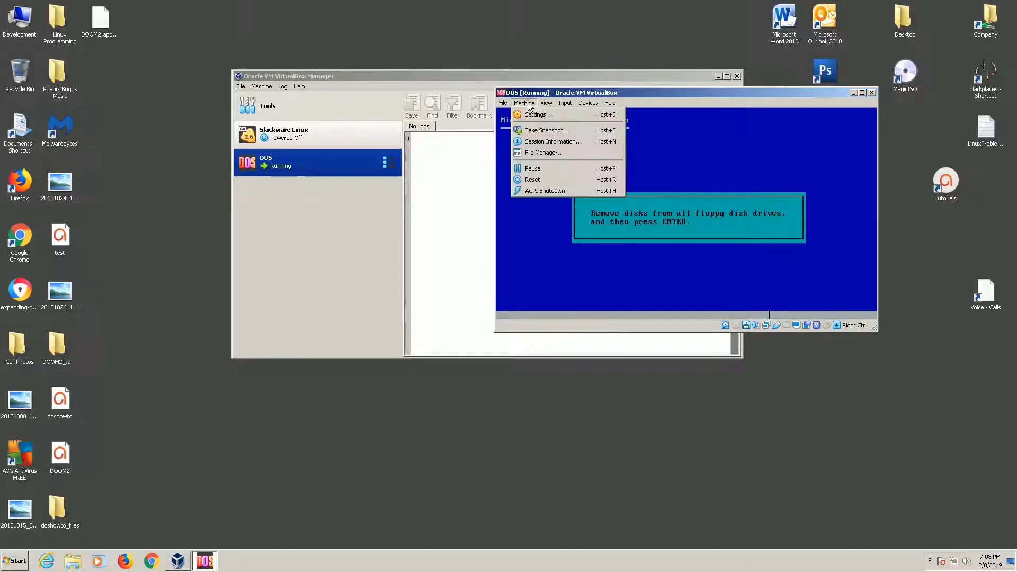
click(536, 115)
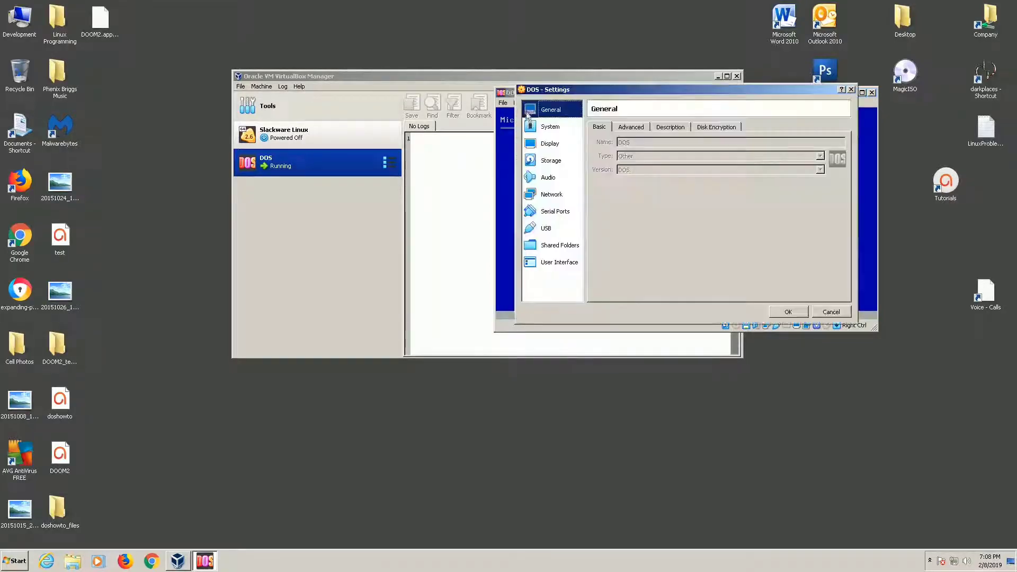
click(552, 161)
click(631, 153)
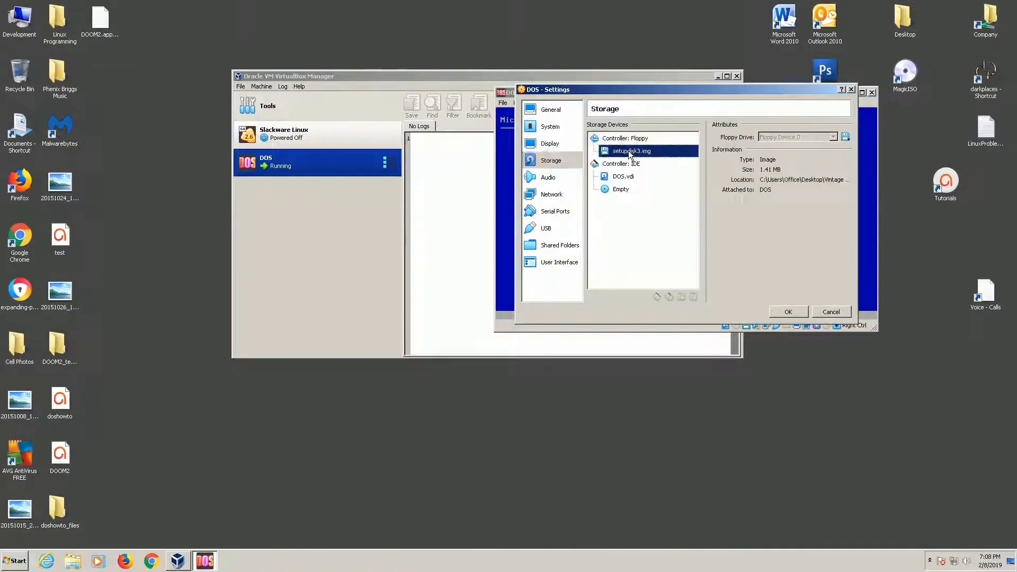
click(845, 138)
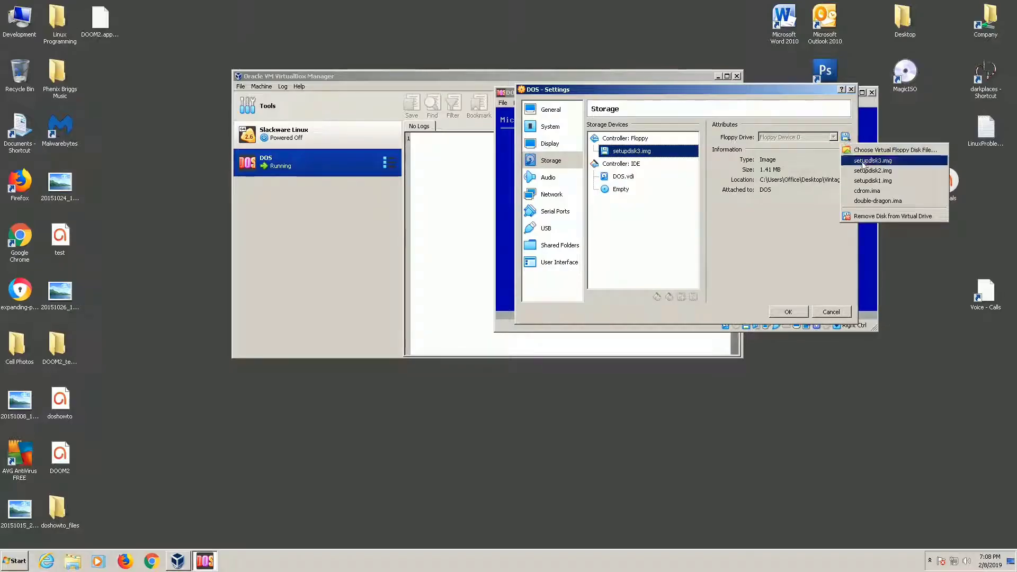
click(874, 217)
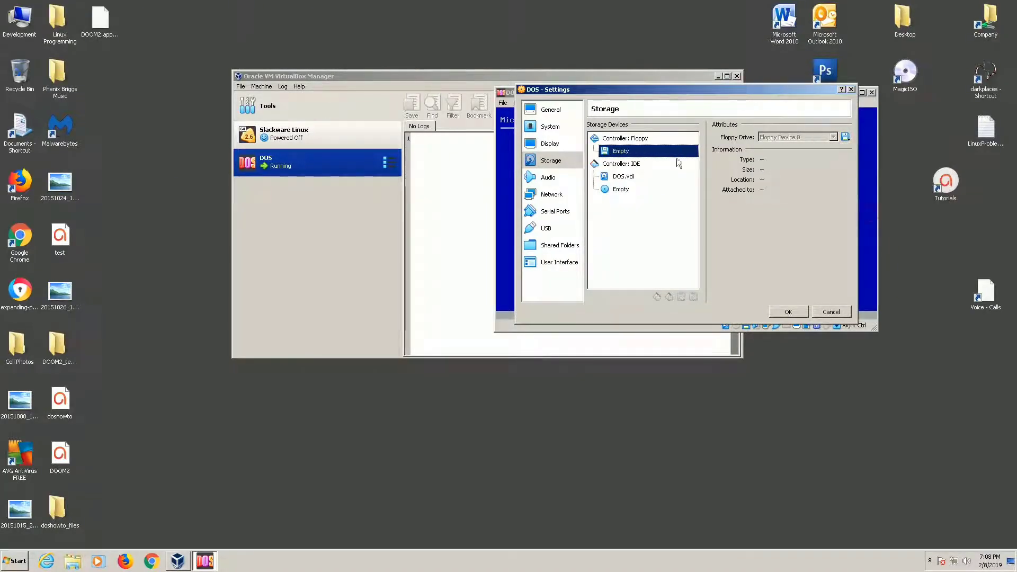
click(788, 311)
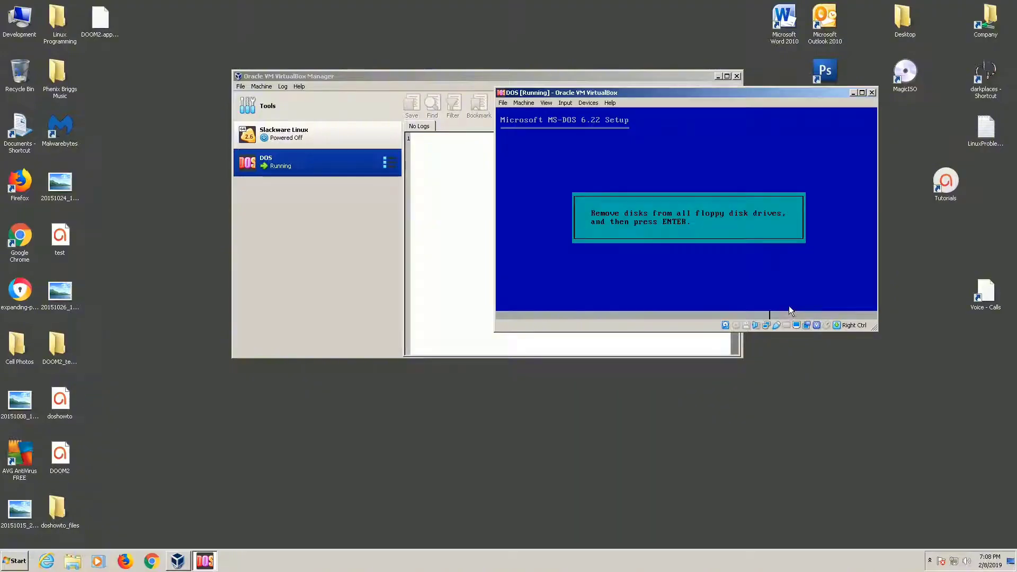
key(Return)
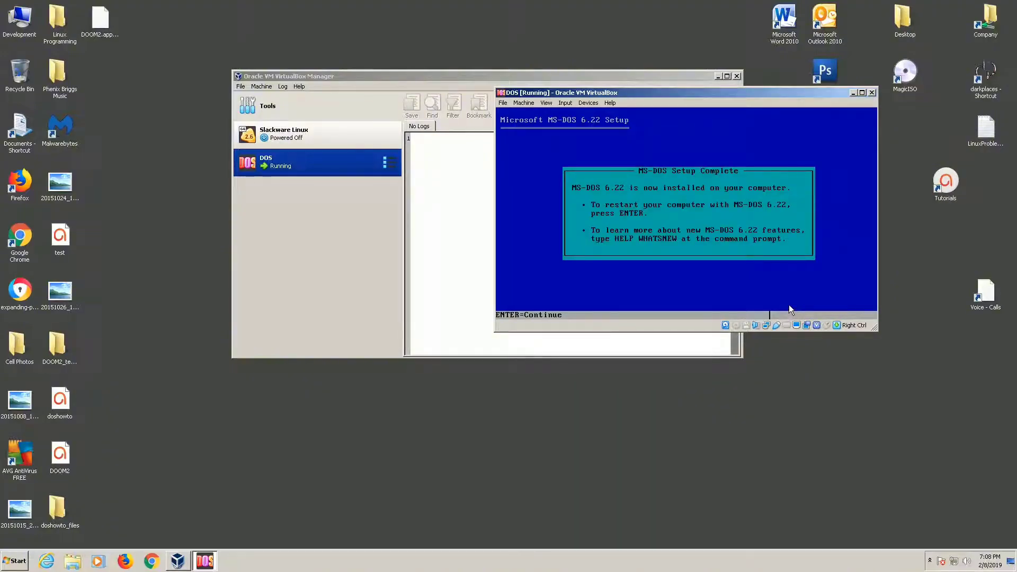
key(Return)
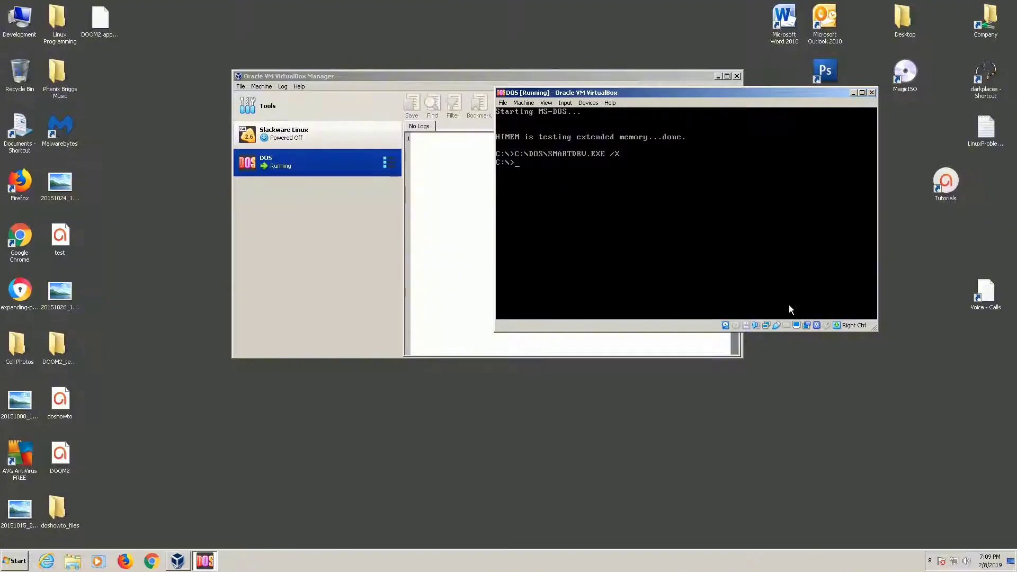
Step: List the contents of the C:\ root directory with dir at the DOS prompt
key(Return)
key(Return)
text(dir)
key(Return)
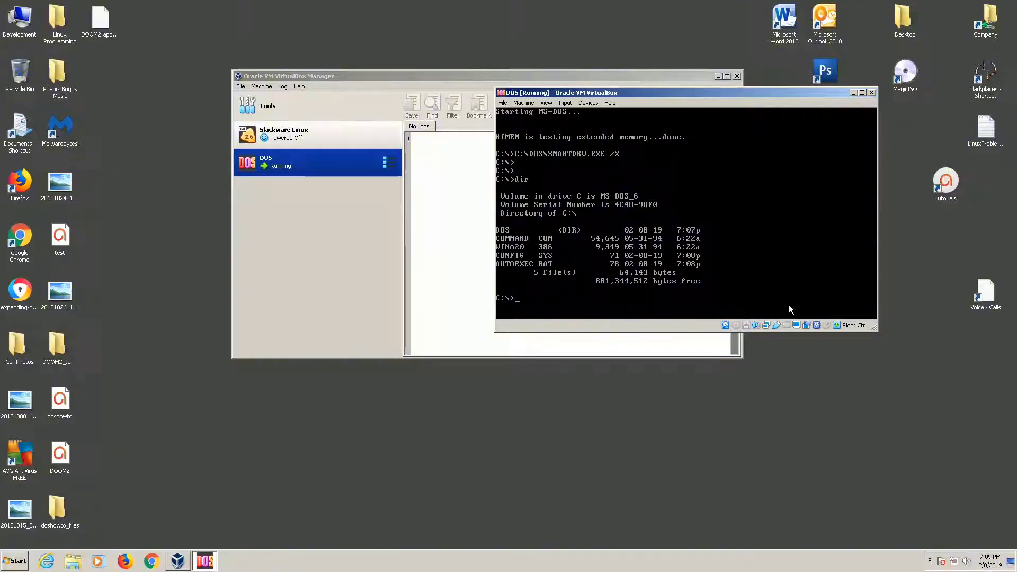
Step: Open config.sys from the C:\ root in the MS-DOS Editor
text(edit config.sys)
key(Return)
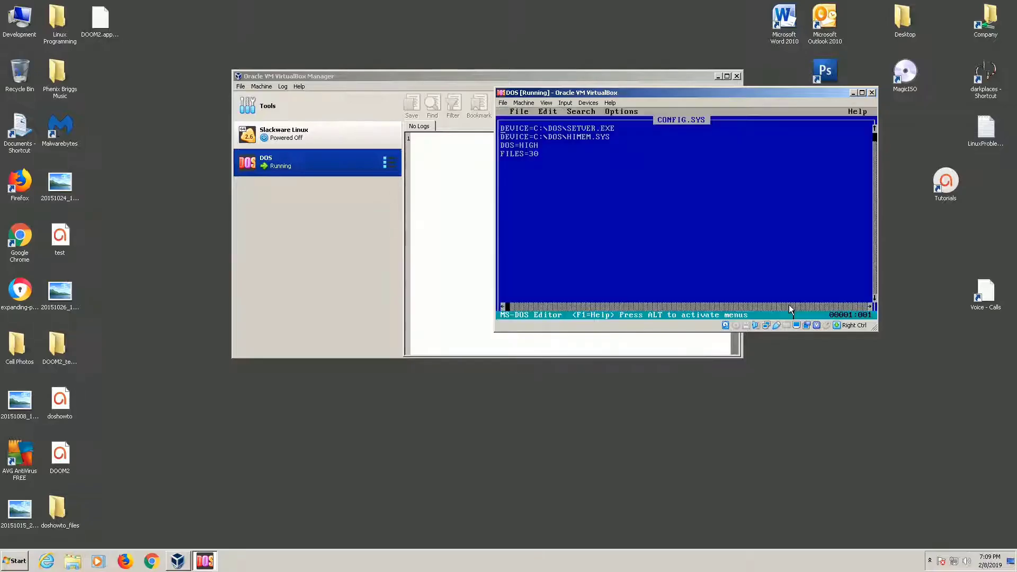
key(Down)
key(End)
key(Return)
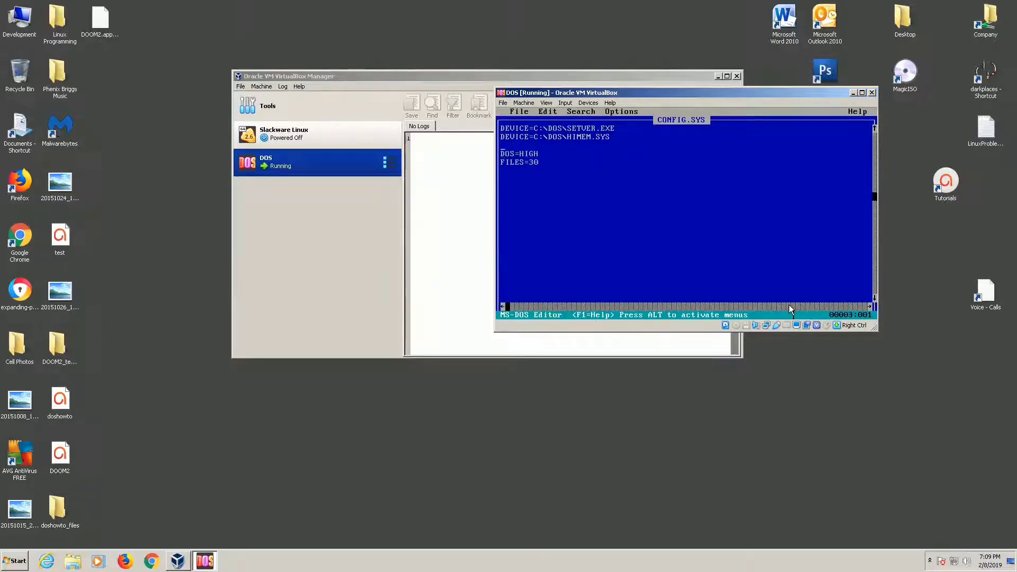
key(Delete)
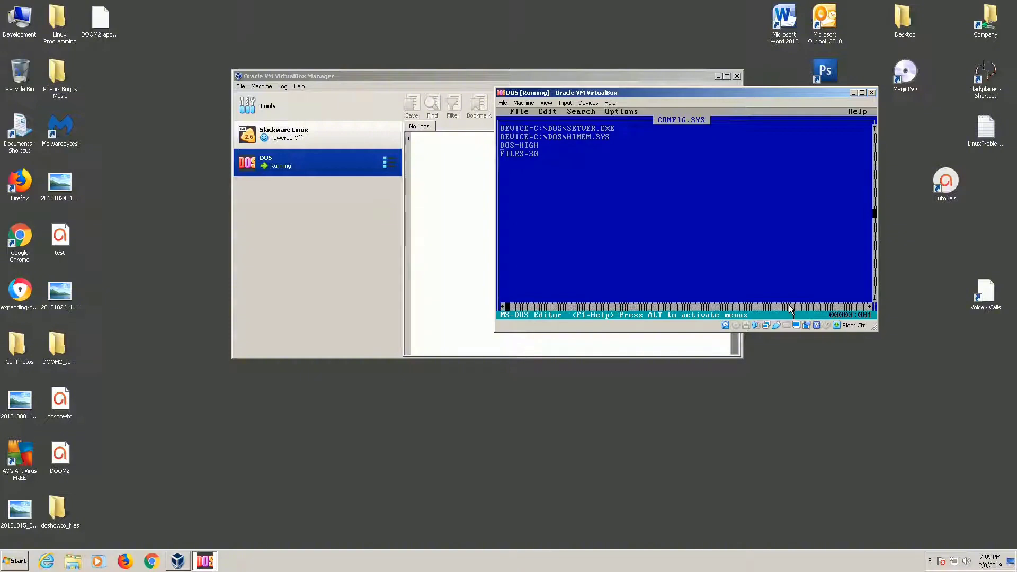
Step: Exit the MS-DOS Editor without saving config.sys
key(alt+f)
key(Up)
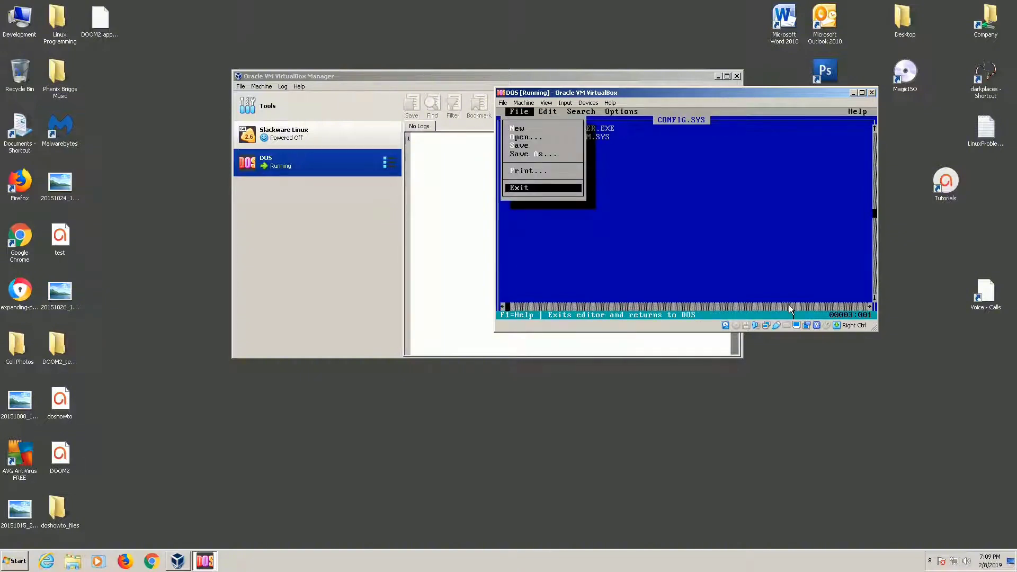
key(Return)
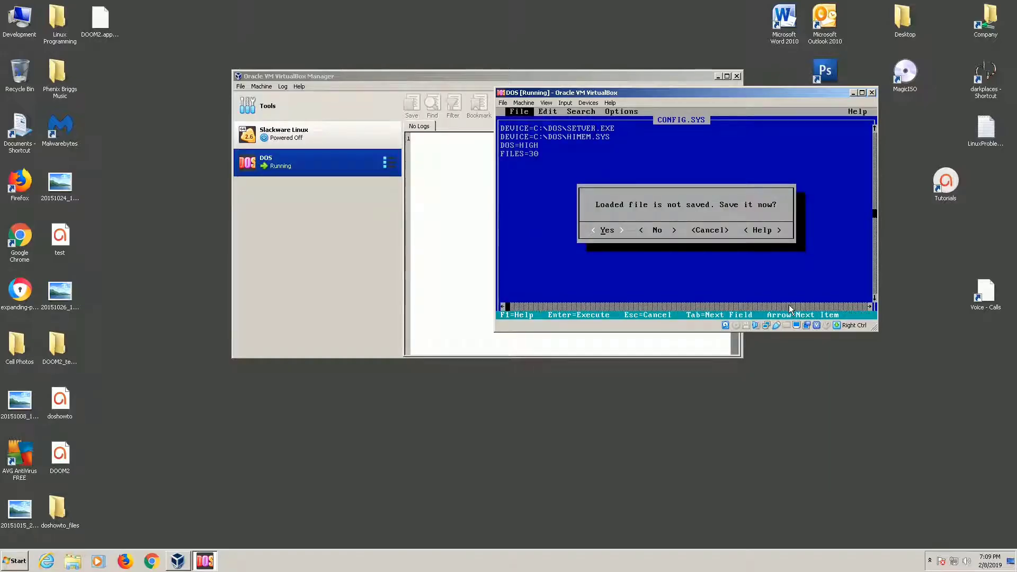
key(Tab)
key(Return)
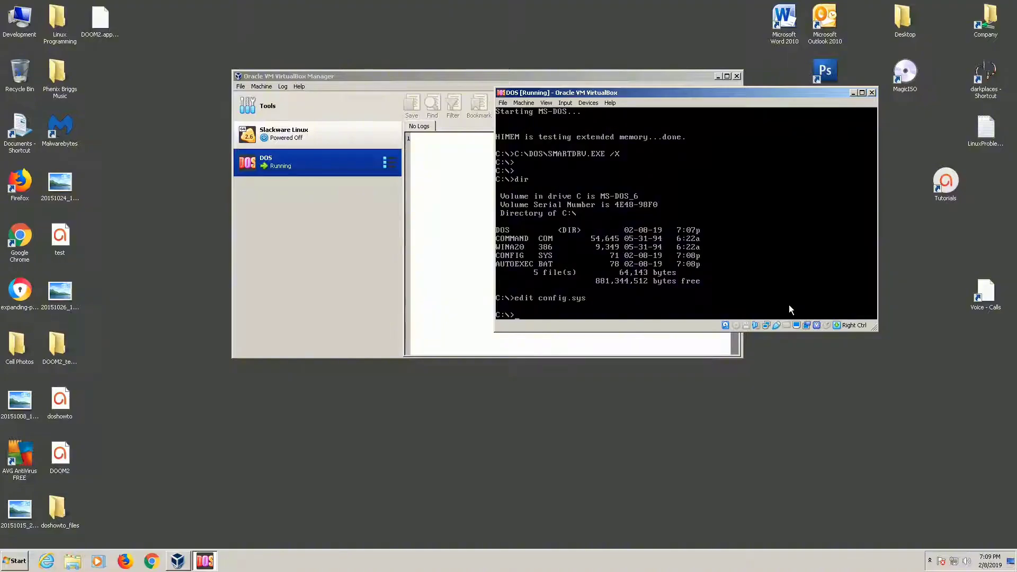
Step: Try to switch to the D: drive at the DOS prompt
key(Return)
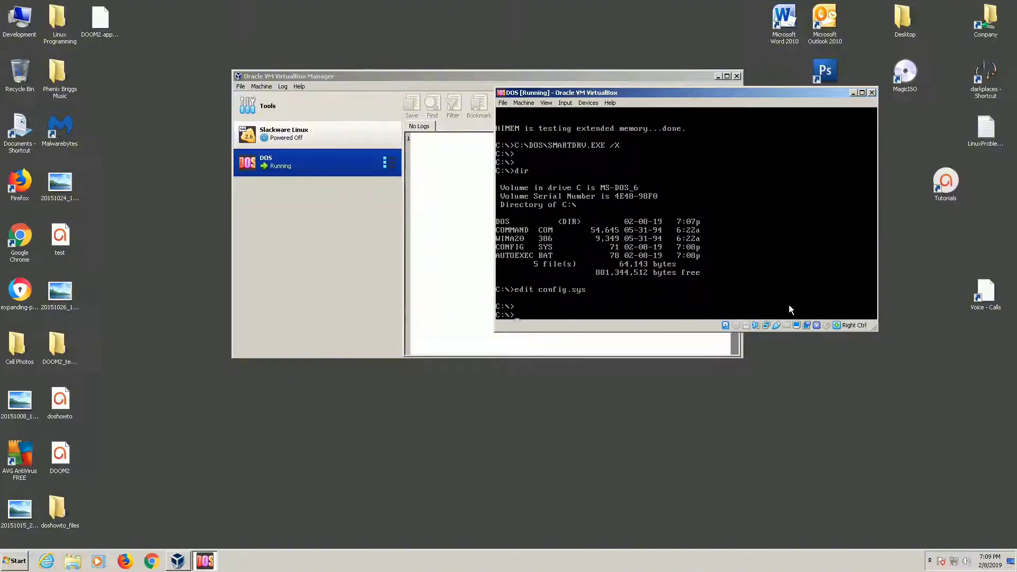
text(d:)
key(Return)
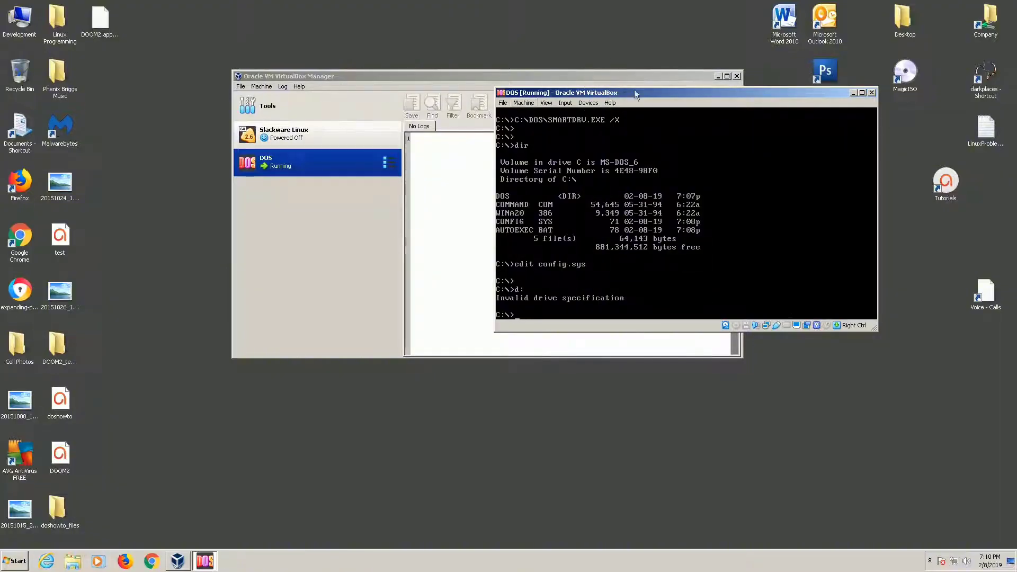
Step: Start choosing a disk image file for the empty floppy drive in the running DOS machine's storage settings
drag(647, 93, 554, 63)
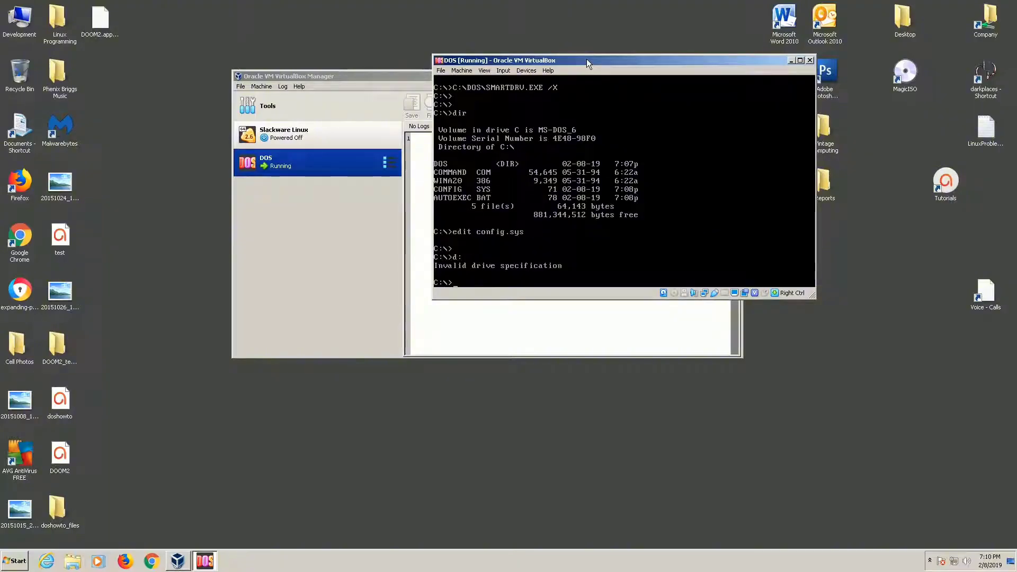
click(463, 70)
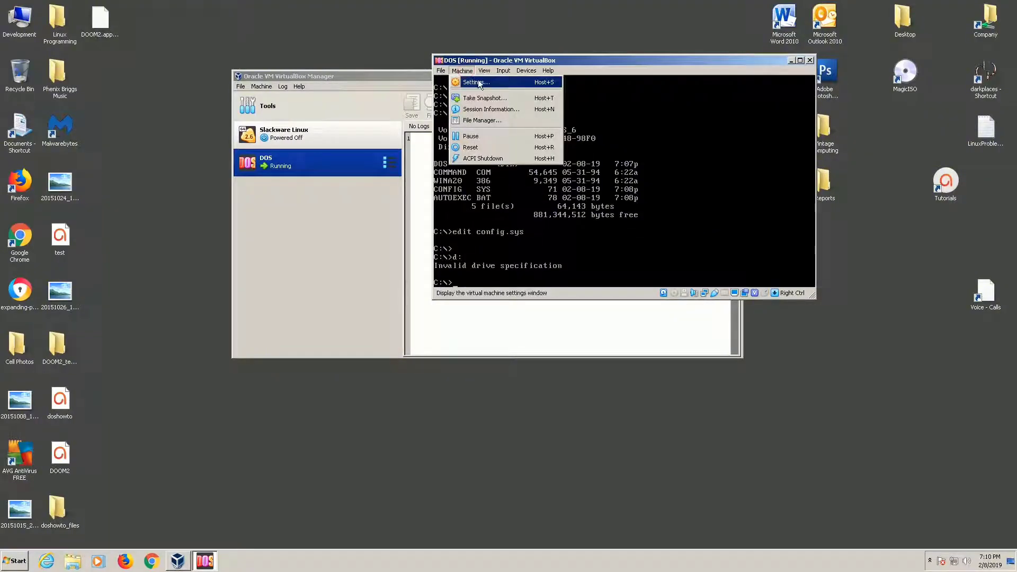
click(480, 82)
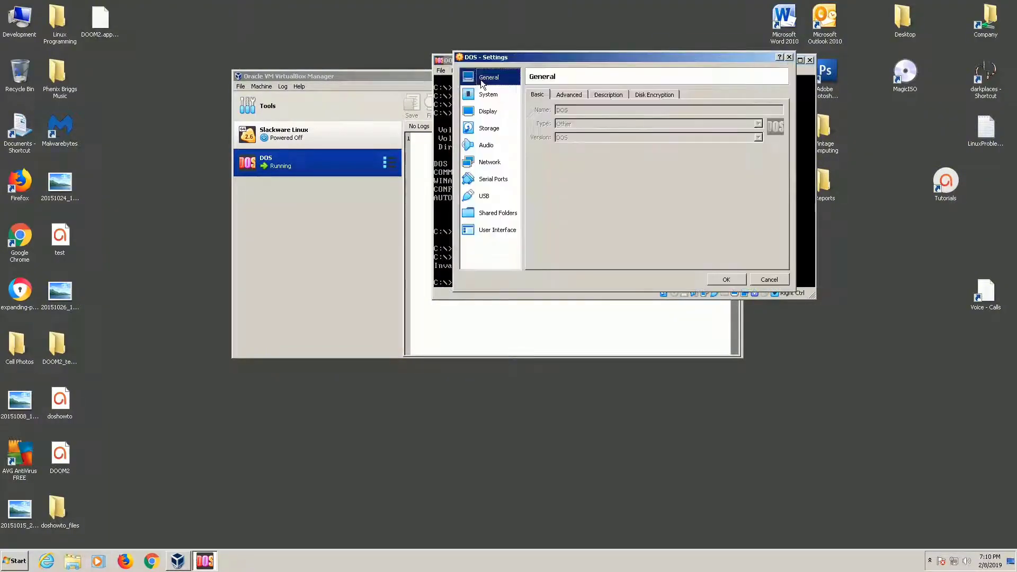
click(488, 127)
click(564, 120)
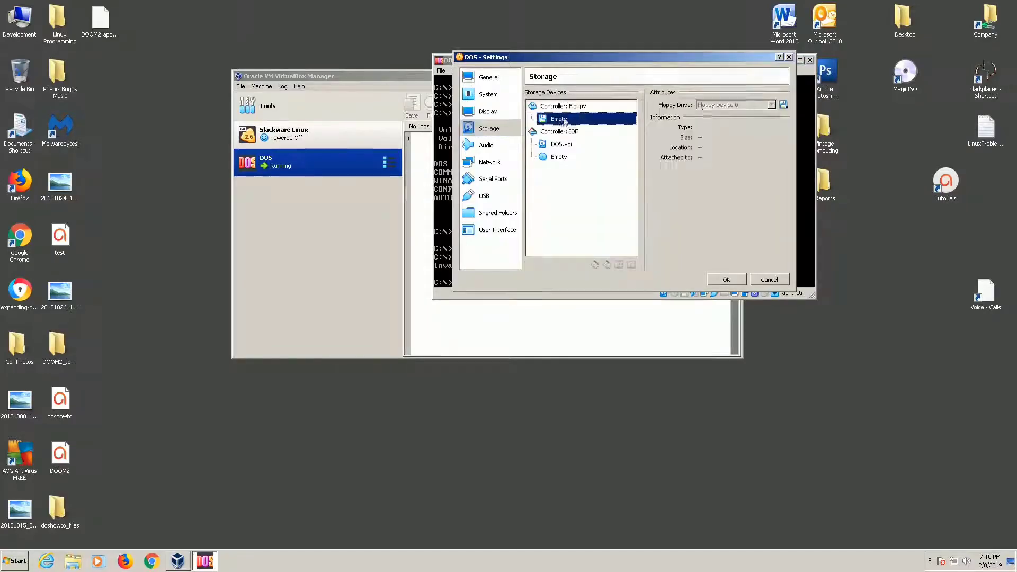
click(783, 104)
click(800, 120)
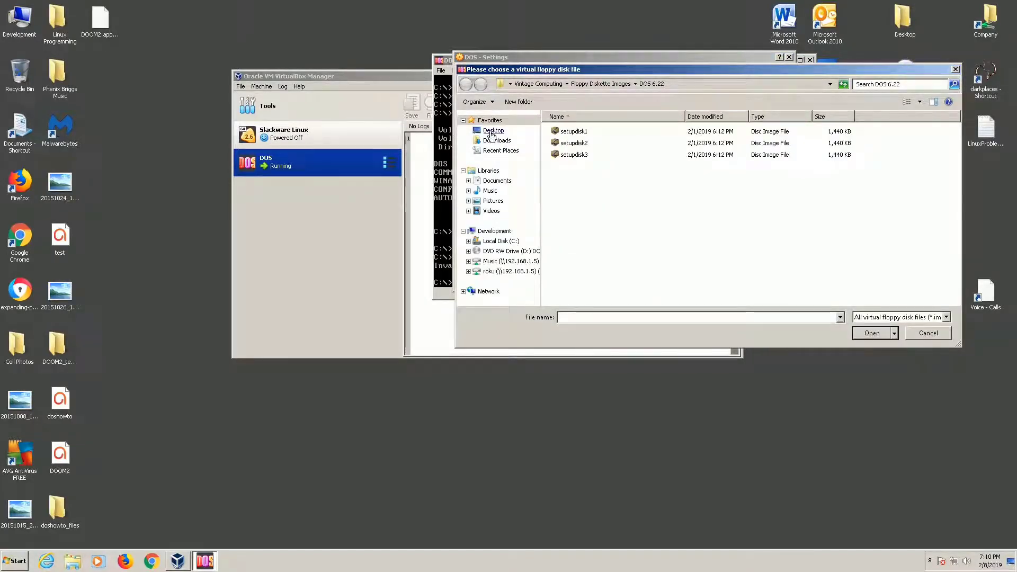
Step: Browse from the desktop to the Floppy Diskette Images folder inside Vintage Computing
click(494, 133)
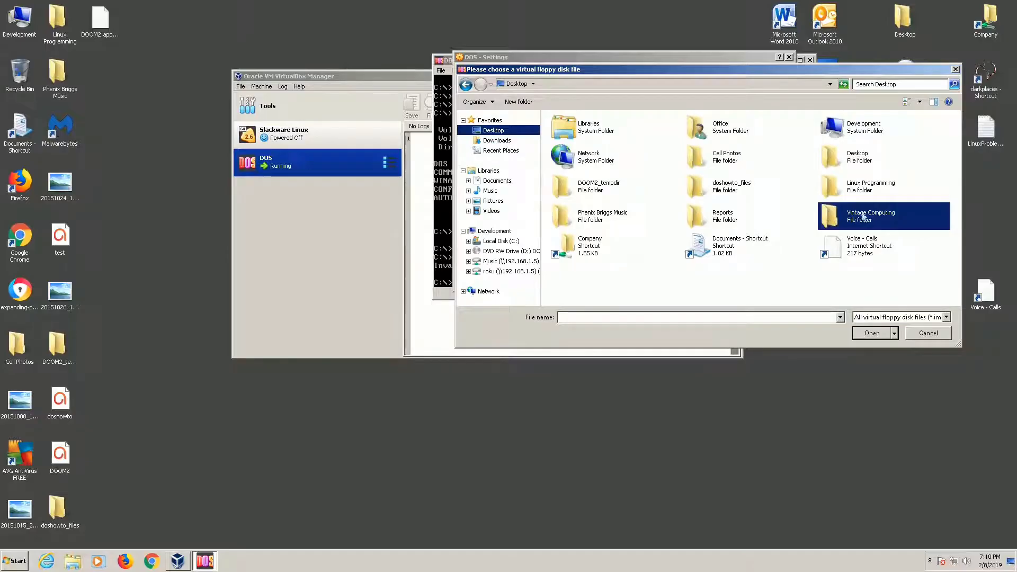
double_click(822, 212)
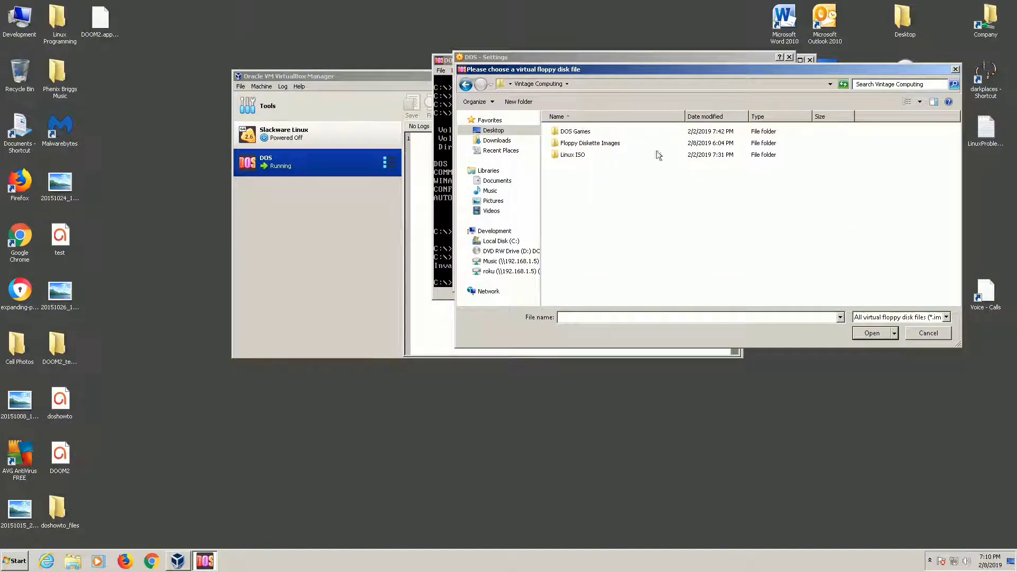
drag(624, 69, 646, 69)
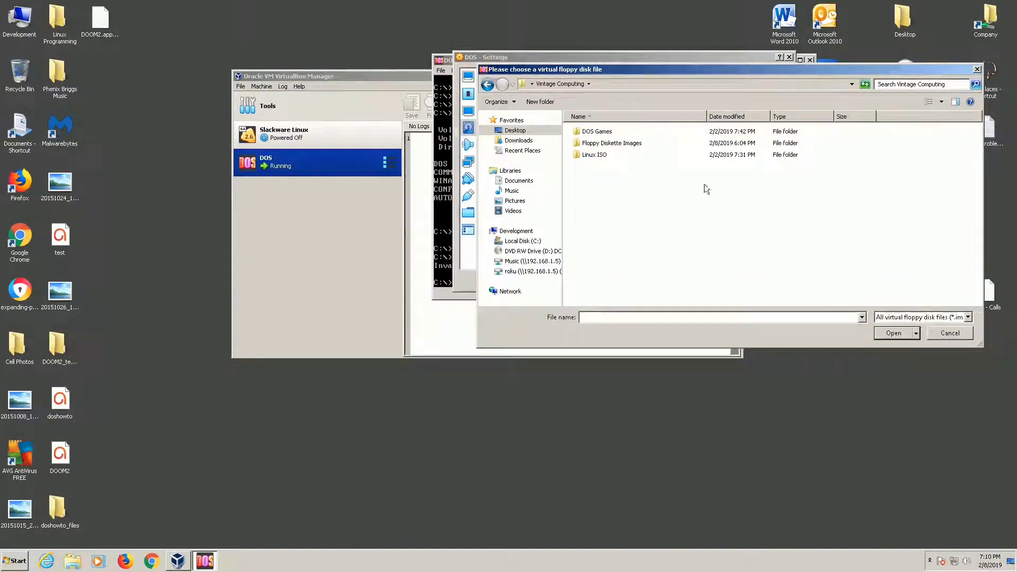
double_click(603, 142)
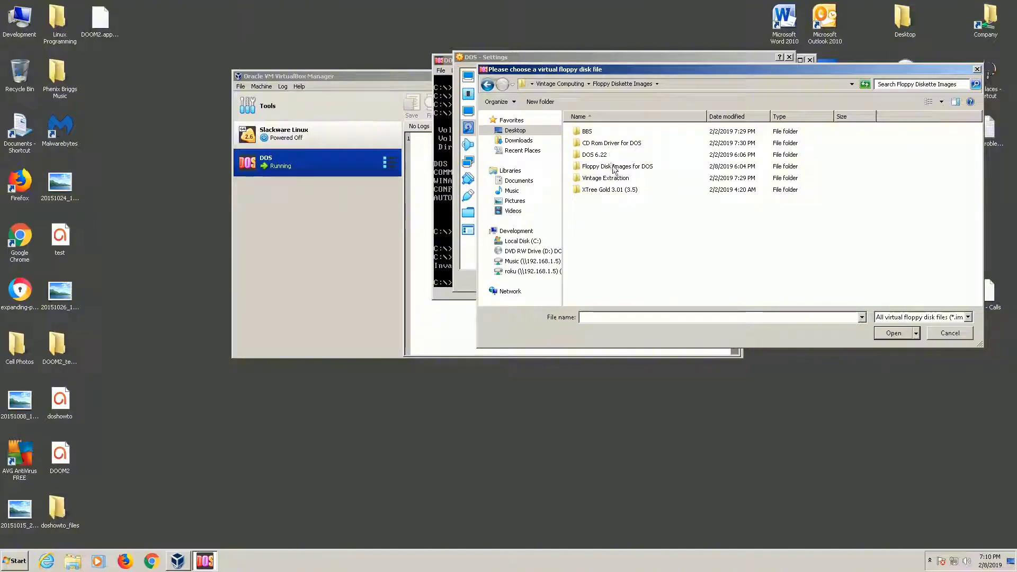
Step: Check the CD Rom Driver for DOS folder and delete it from Floppy Diskette Images
double_click(614, 148)
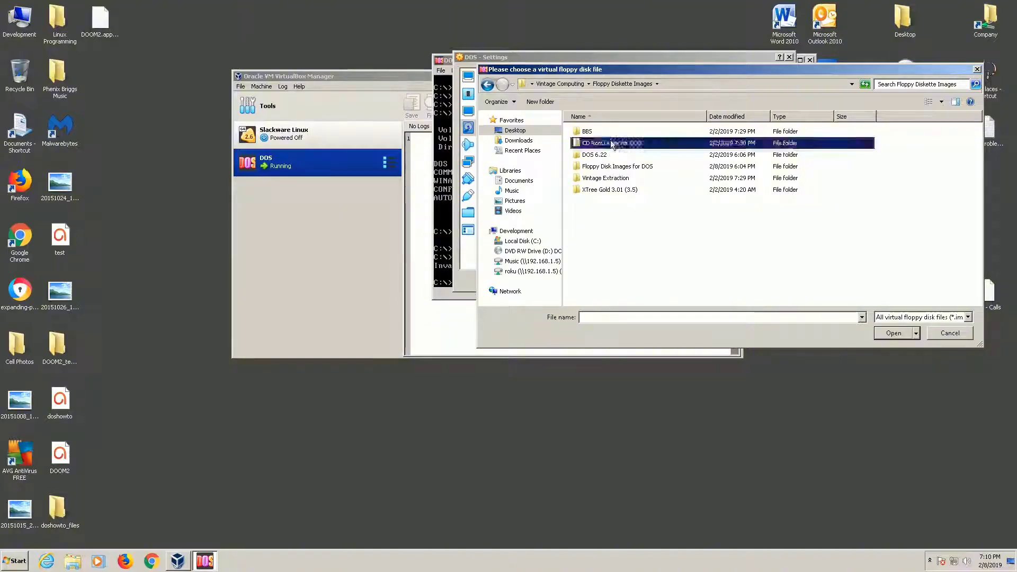
click(488, 85)
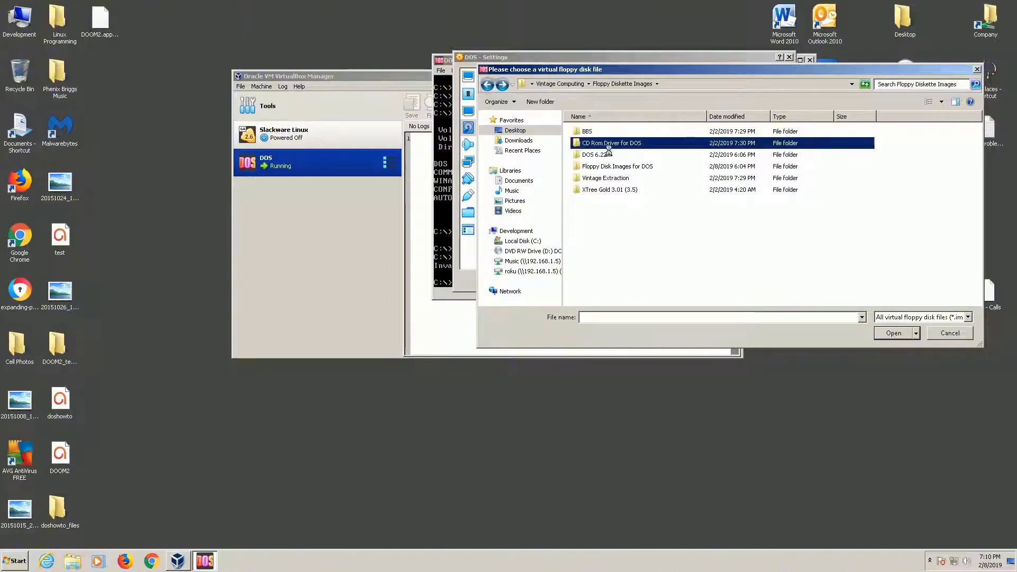
right_click(606, 146)
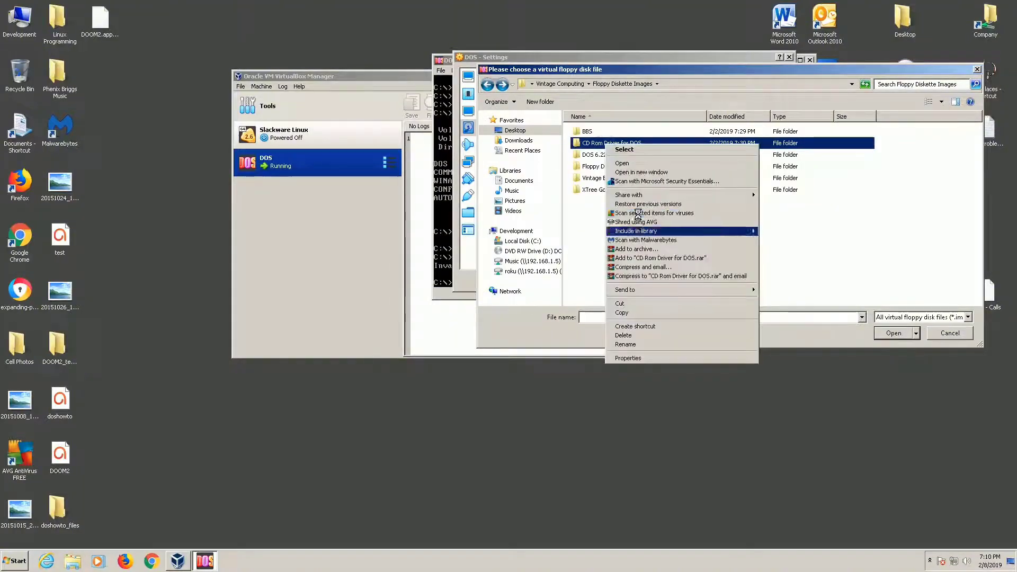
click(652, 335)
click(547, 324)
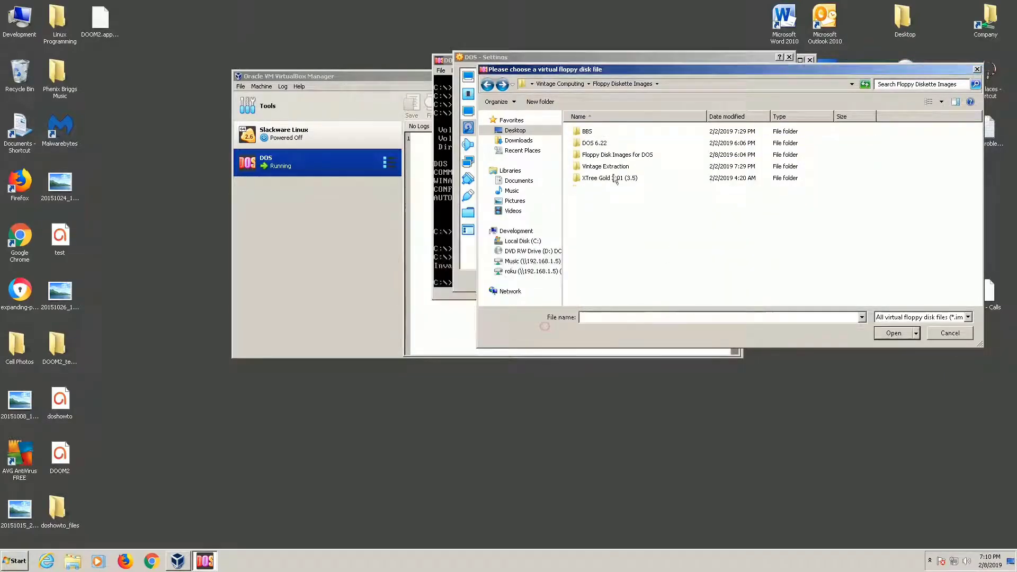
Step: Load the cdrom image from Floppy Disk Images for DOS into the floppy drive and apply the settings
double_click(613, 154)
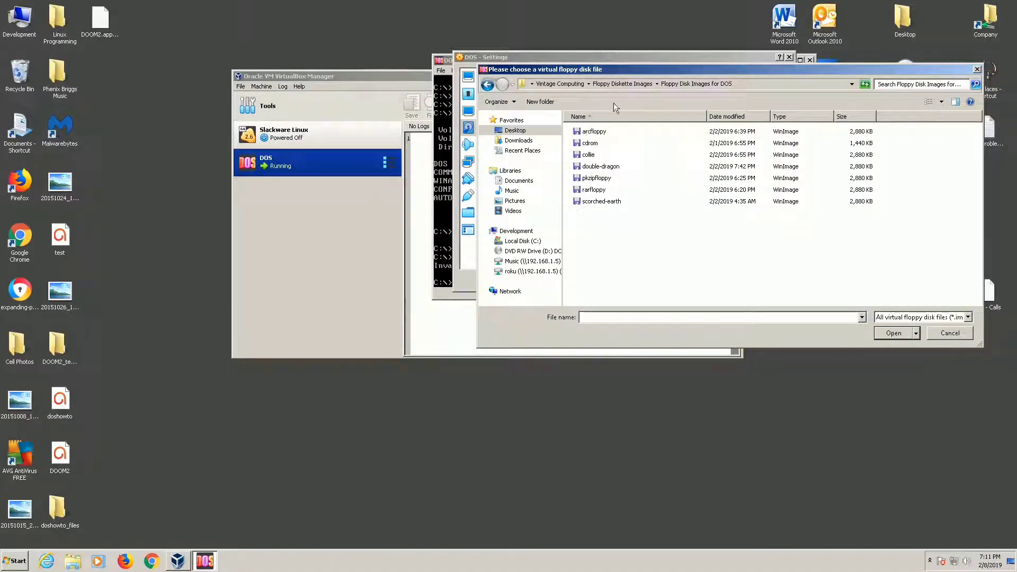
drag(618, 71, 609, 82)
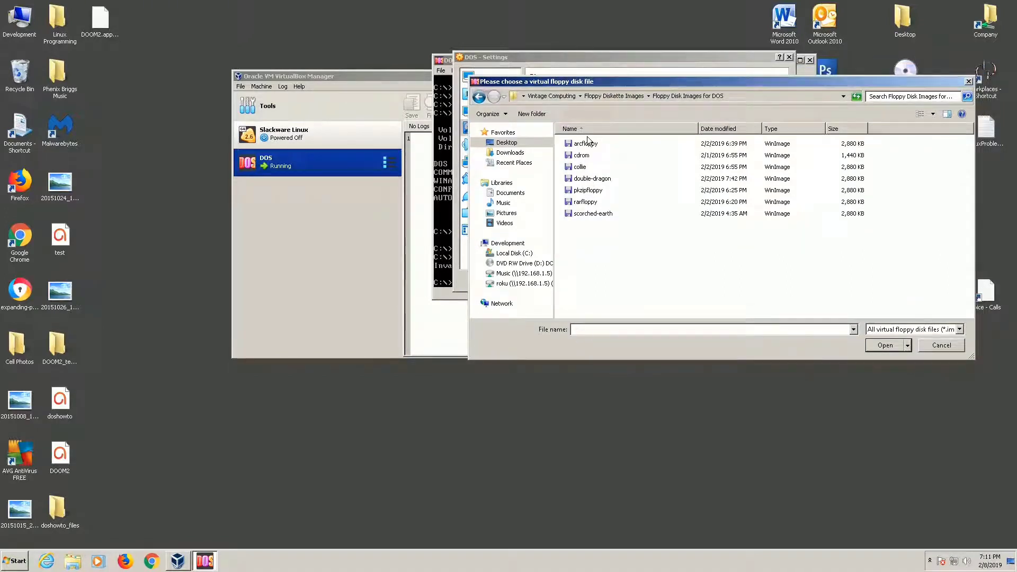
click(583, 155)
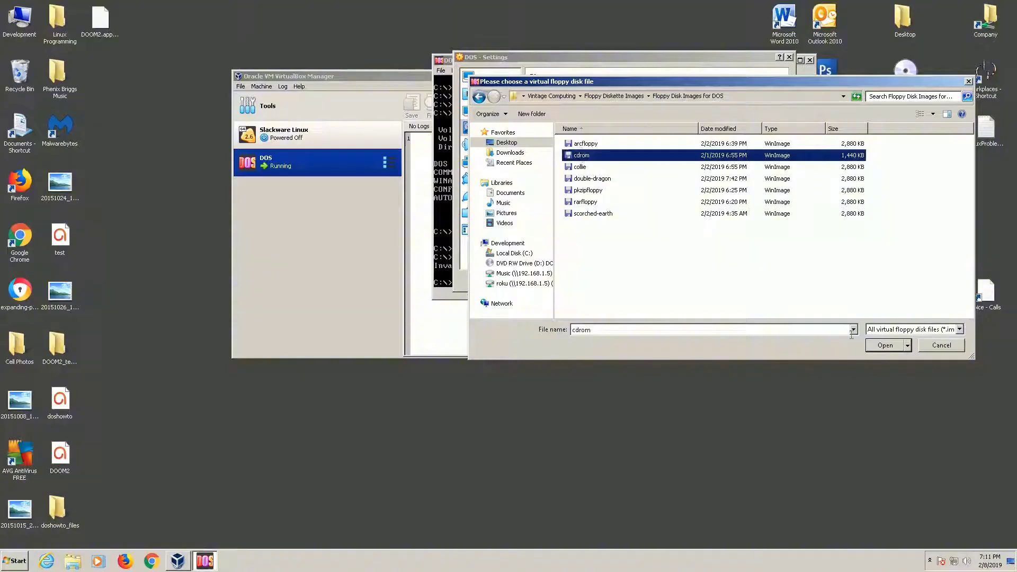
click(885, 345)
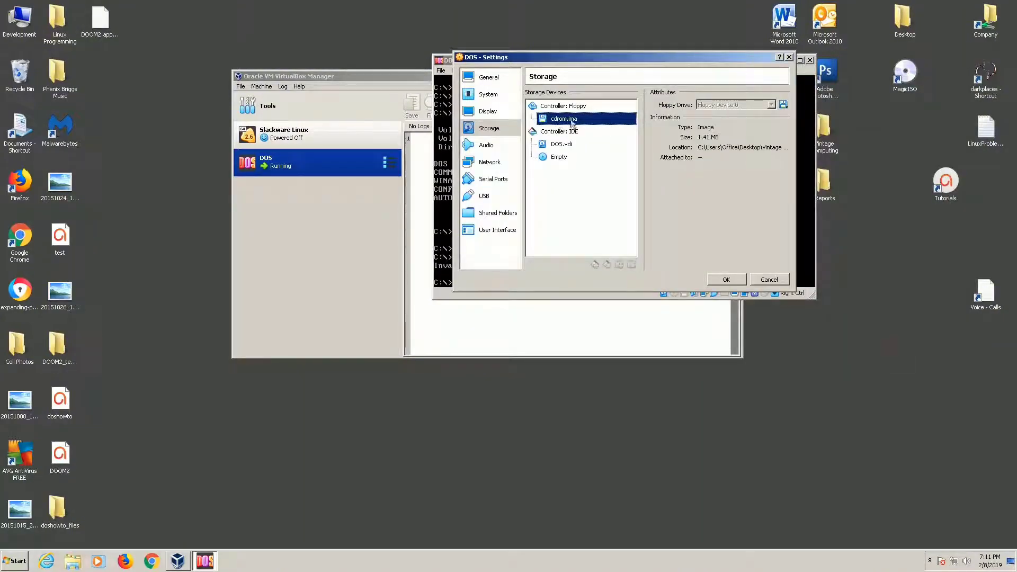
click(725, 279)
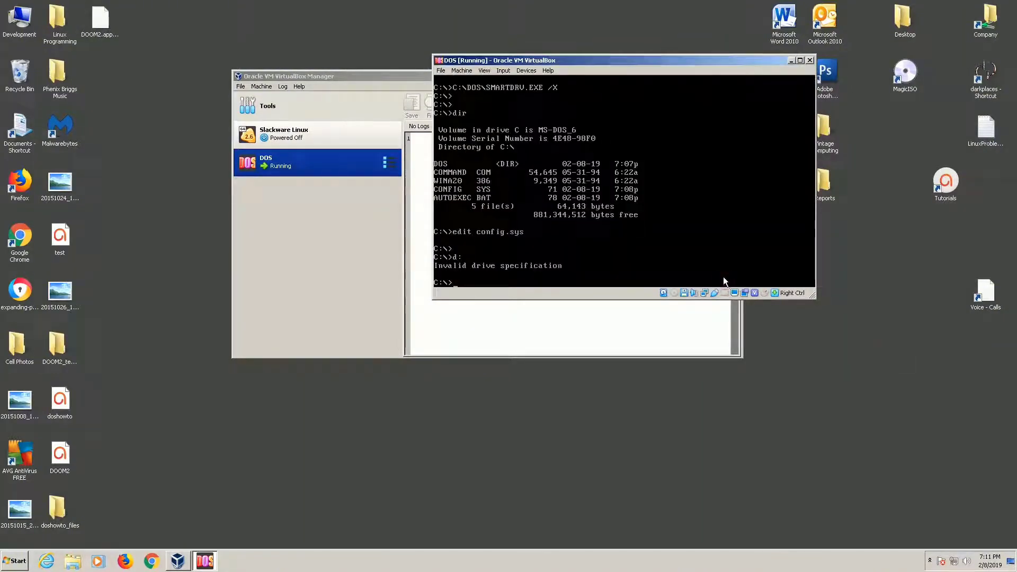
Step: Switch to the A: drive and list the contents of the floppy
text(a:)
key(Return)
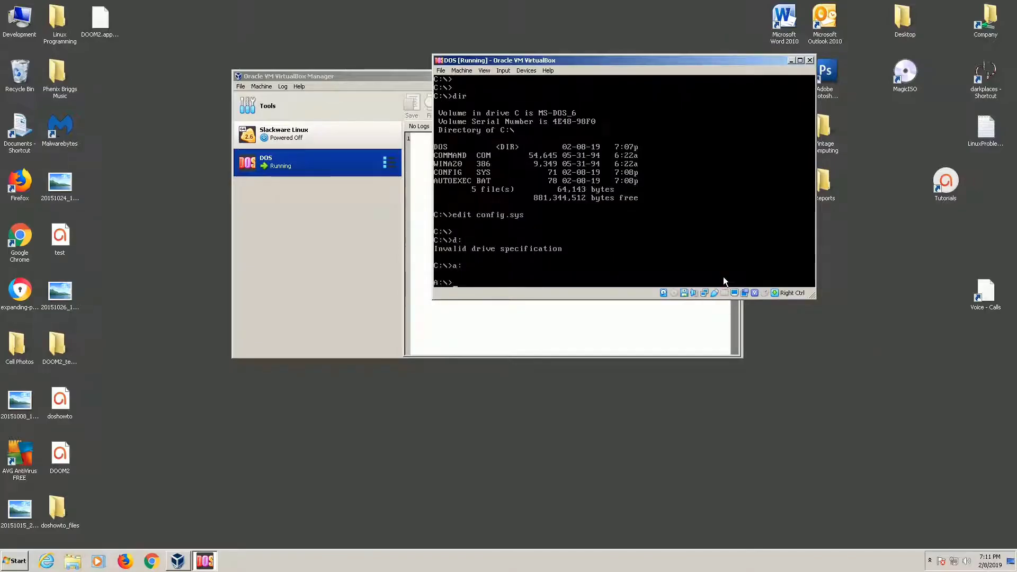
text(dir)
key(Return)
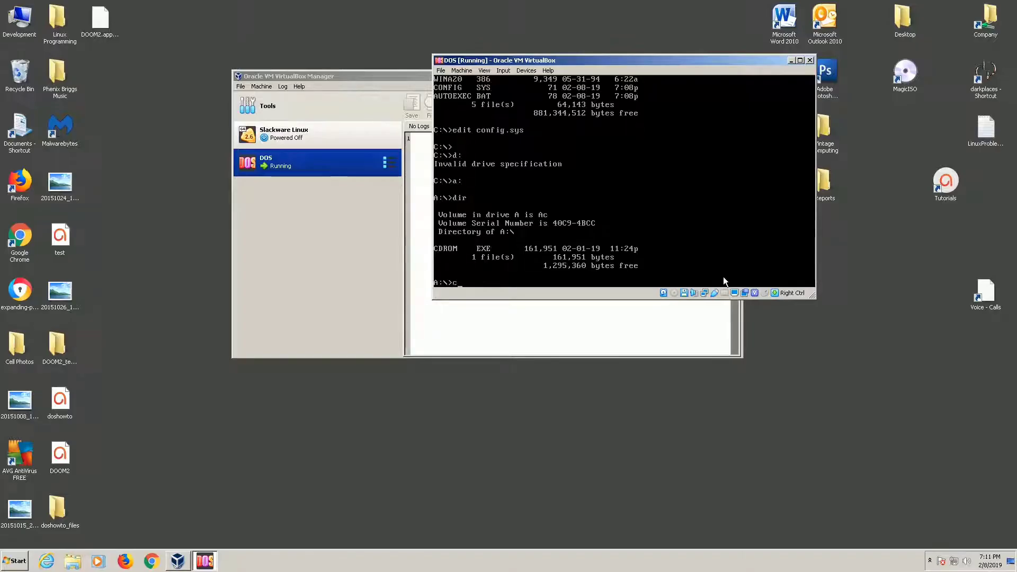
Step: Switch to the C: drive and create a directory named cdrom in its root
text(c:)
key(Return)
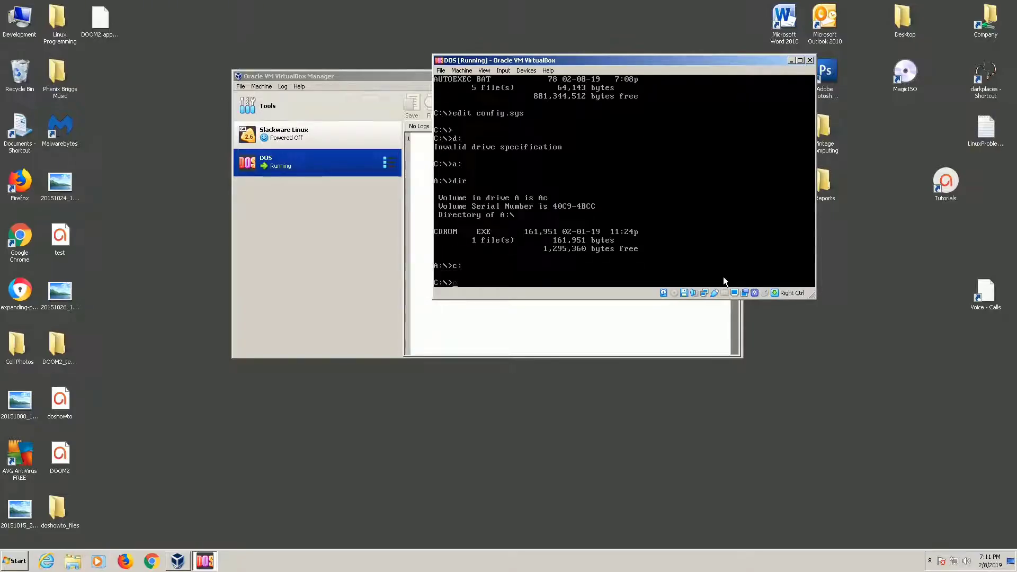
text(mkdir cdrom)
key(Return)
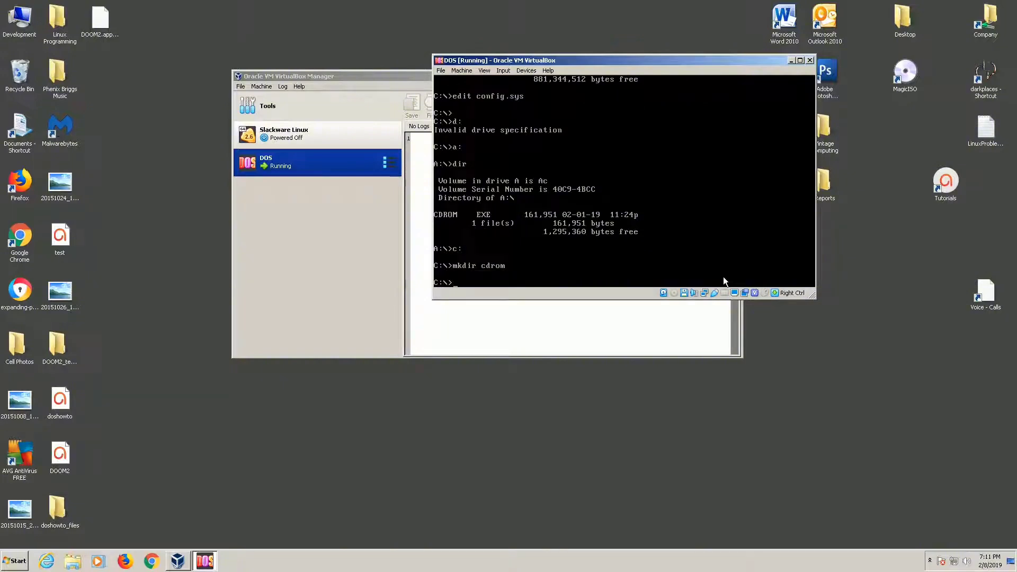
Step: Copy all files from the A: floppy into c:\cdrom
text(a:)
key(Return)
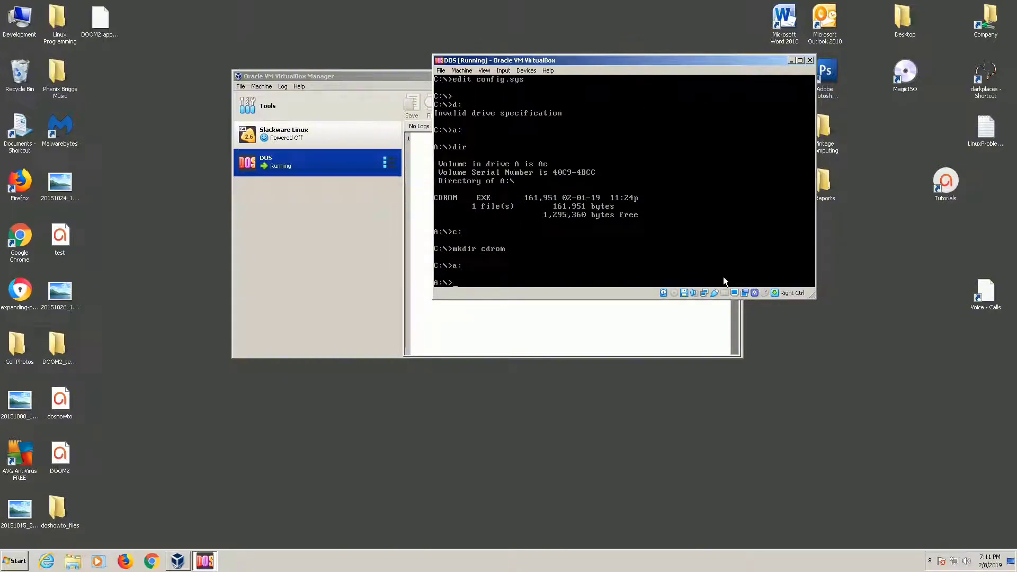
text(copy *.* c:\cdrom)
key(Return)
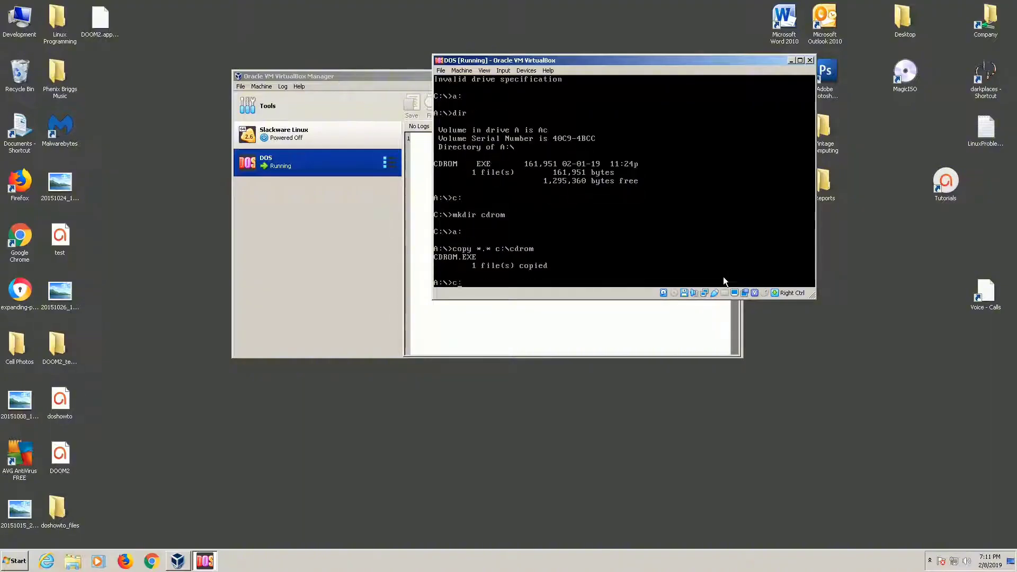
Step: Change to the cdrom directory on the C: drive and list its contents
text(c:)
key(Return)
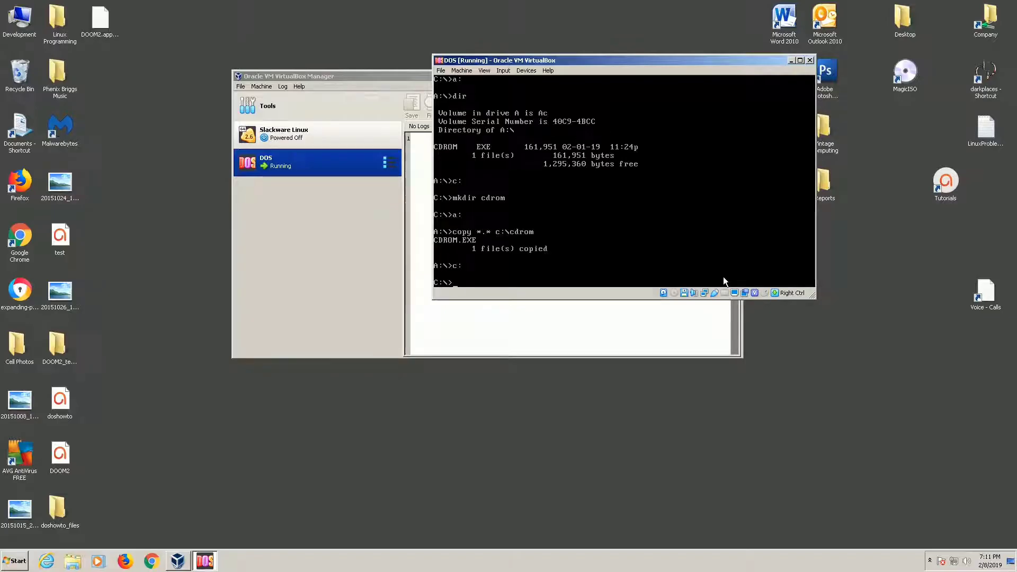
text(cd cdrom)
key(Return)
text(dir)
key(Return)
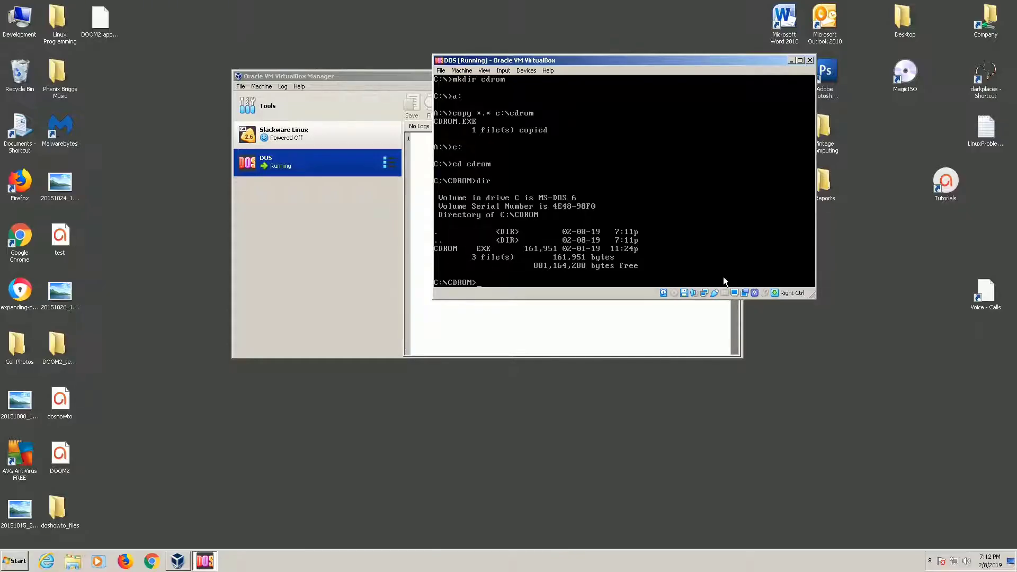
Step: Run the cdrom executable in C:\CDROM to unpack the driver files, and list the directory
text(cdrom)
key(Return)
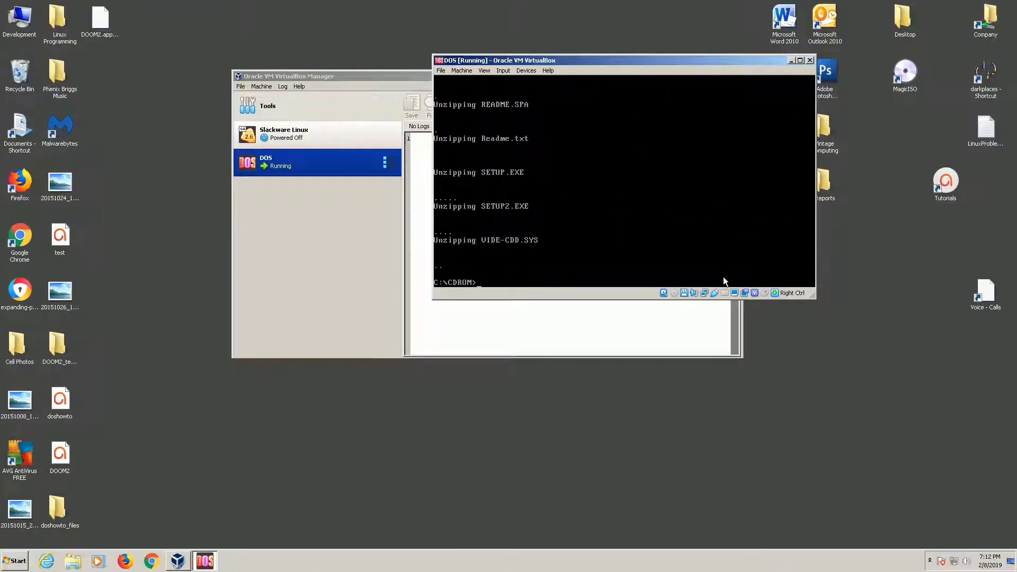
text(dir)
key(Return)
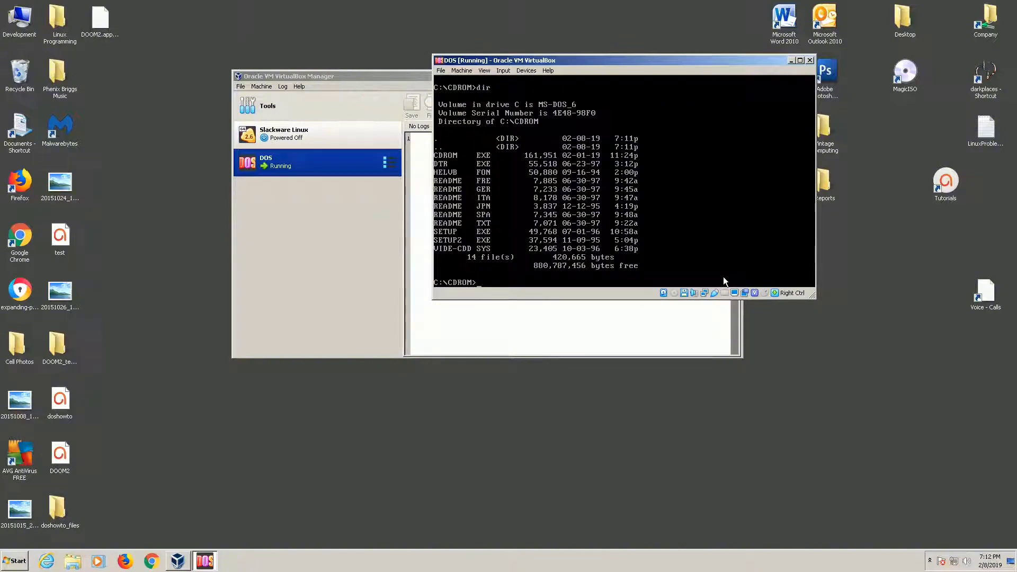
Step: Change to the C:\DOS directory, list its contents, and check that mscdex.exe is there
text(cd \)
key(Return)
text(cd dos)
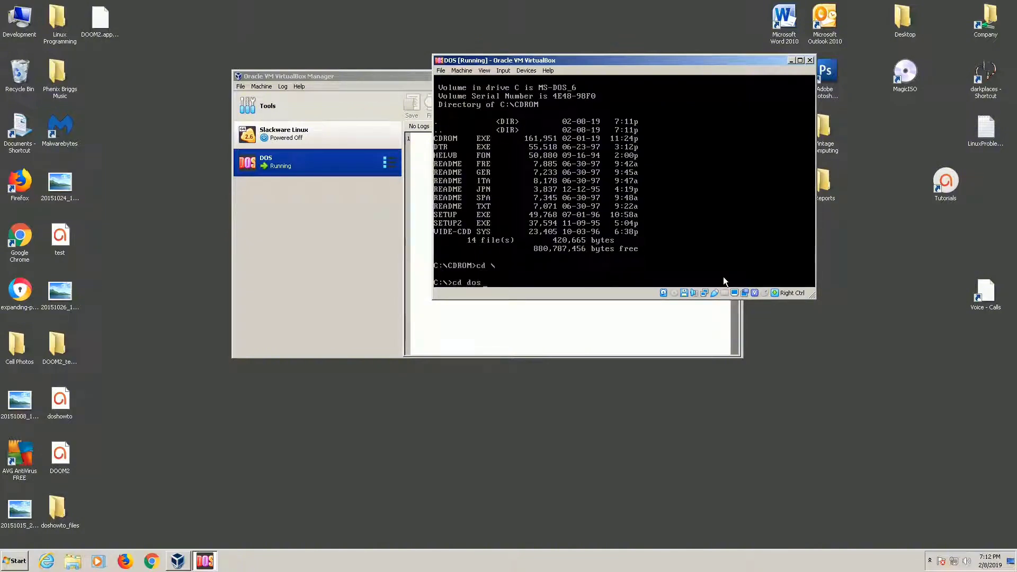
key(Return)
text(dir)
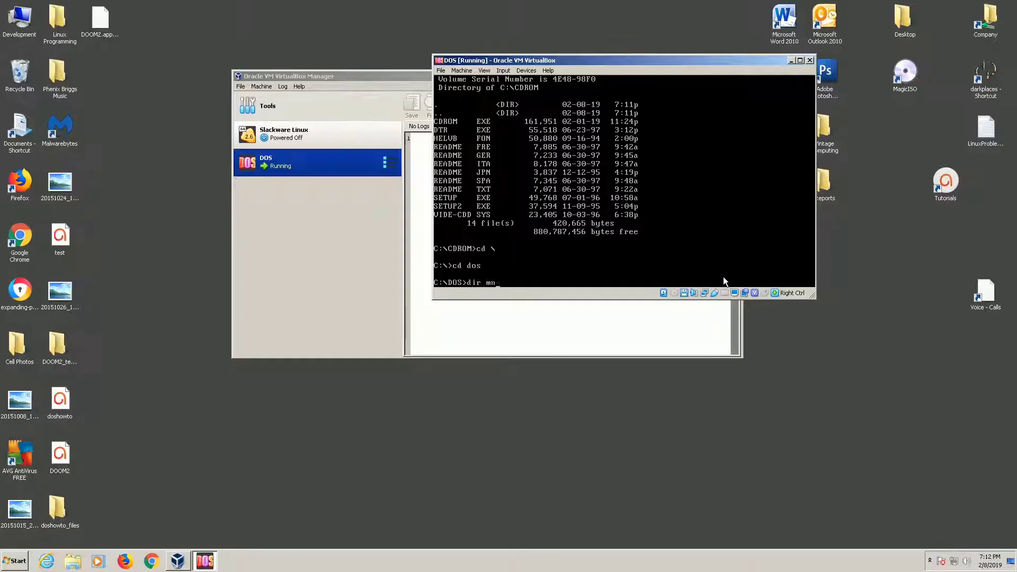
key(Return)
text(dir )
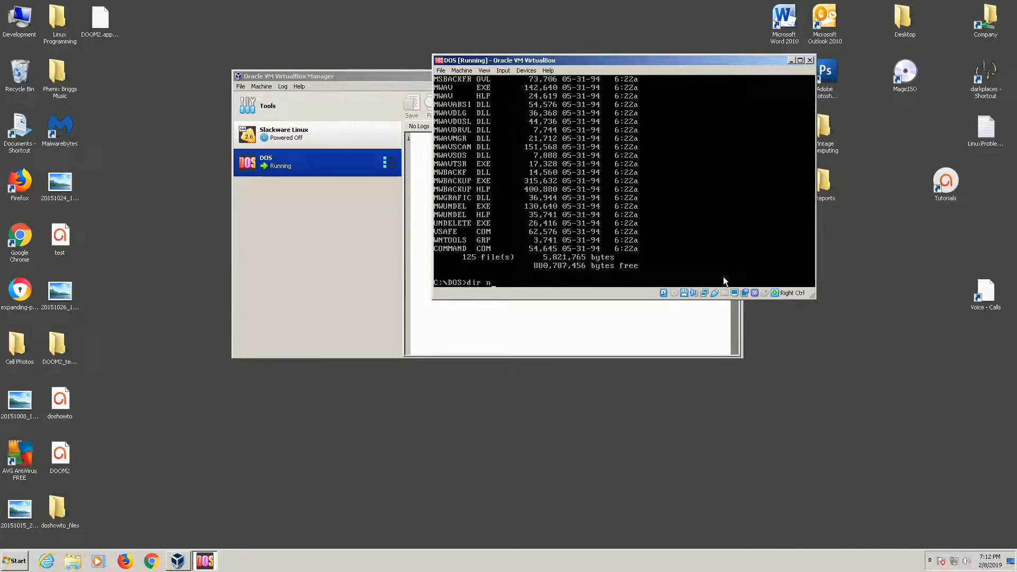
text(mscdex.exe)
key(Return)
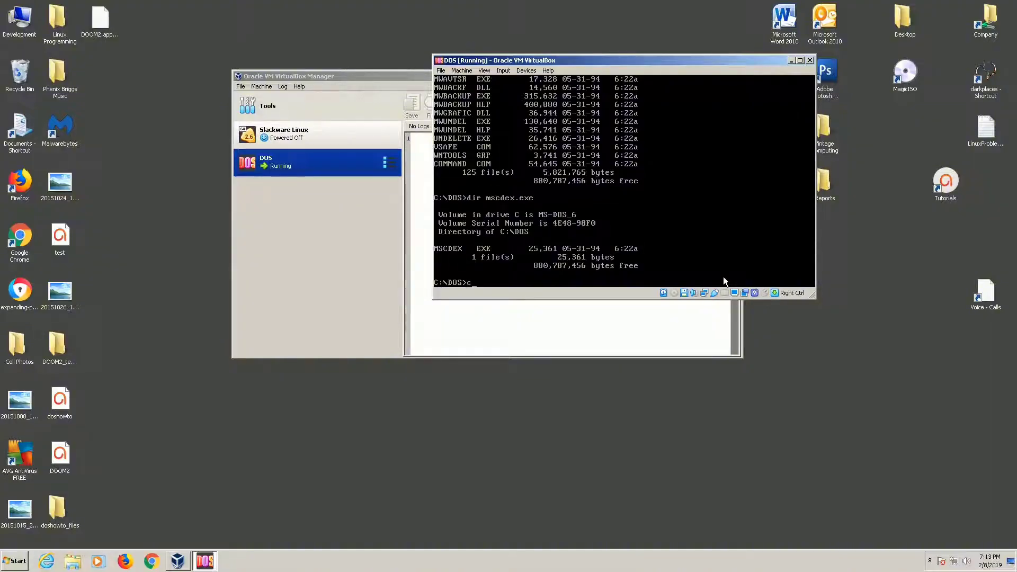
Step: Return to the root of the C: drive and open config.sys in the editor
text(cd \)
key(Return)
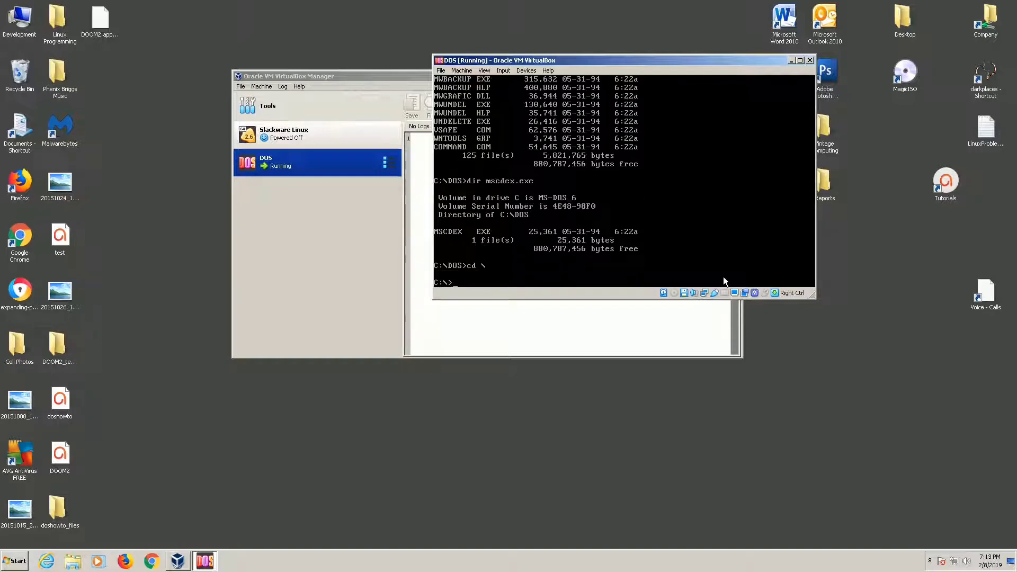
text(edit config.sys)
key(Return)
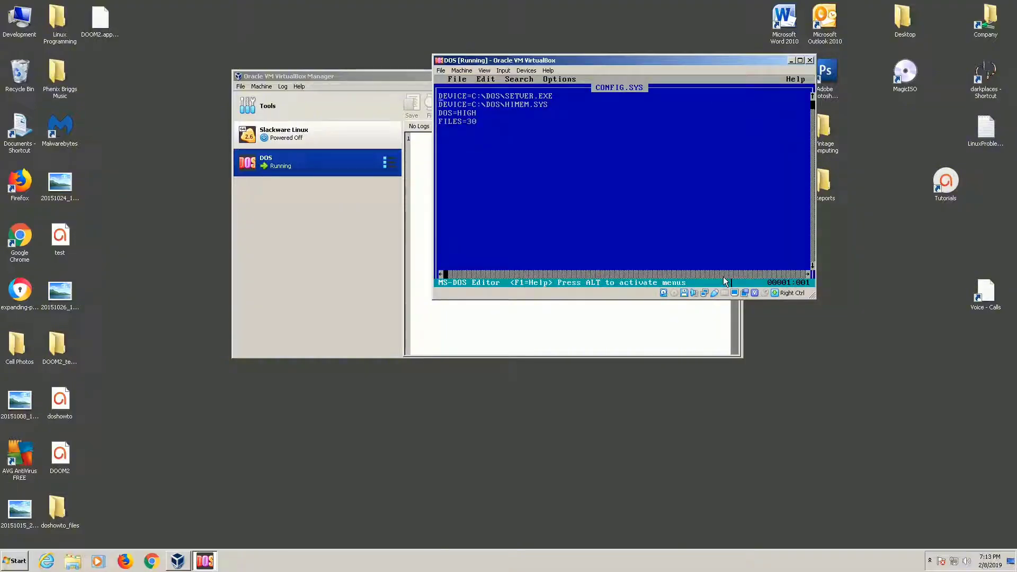
Step: Add the line DEVICE=C:\CDROM\VIDE-CDD.SYS /D:MSCD001 below the HIMEM.SYS line in config.sys
key(Down)
key(End)
key(Return)
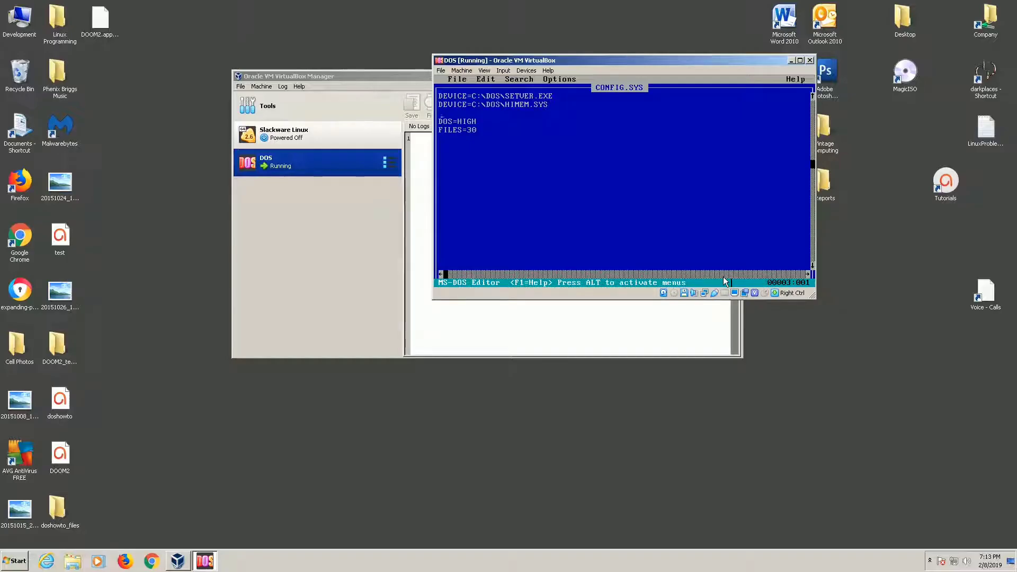
text(DEVICE=C:\CDROM\)
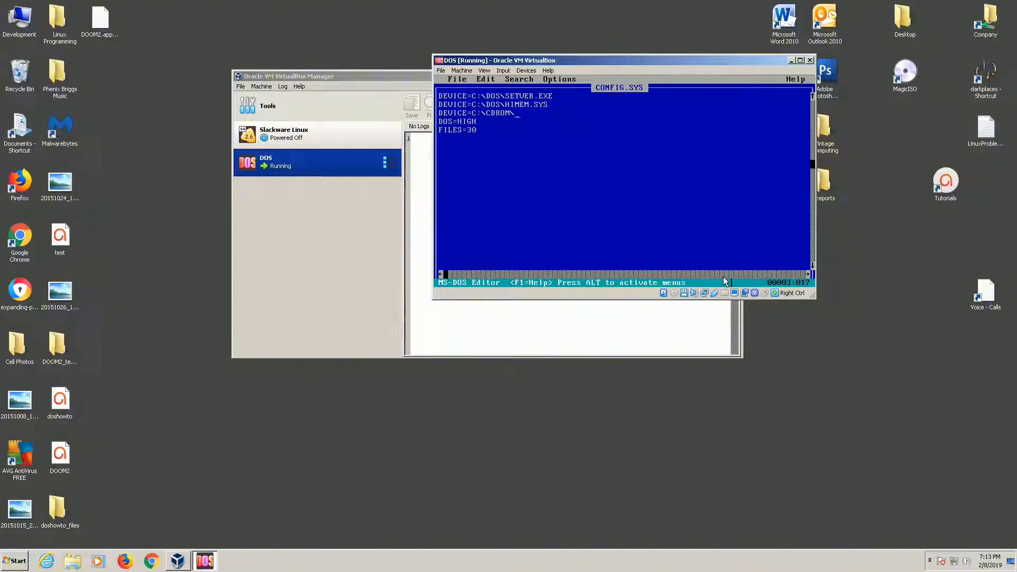
text(VIDE-CDD.)
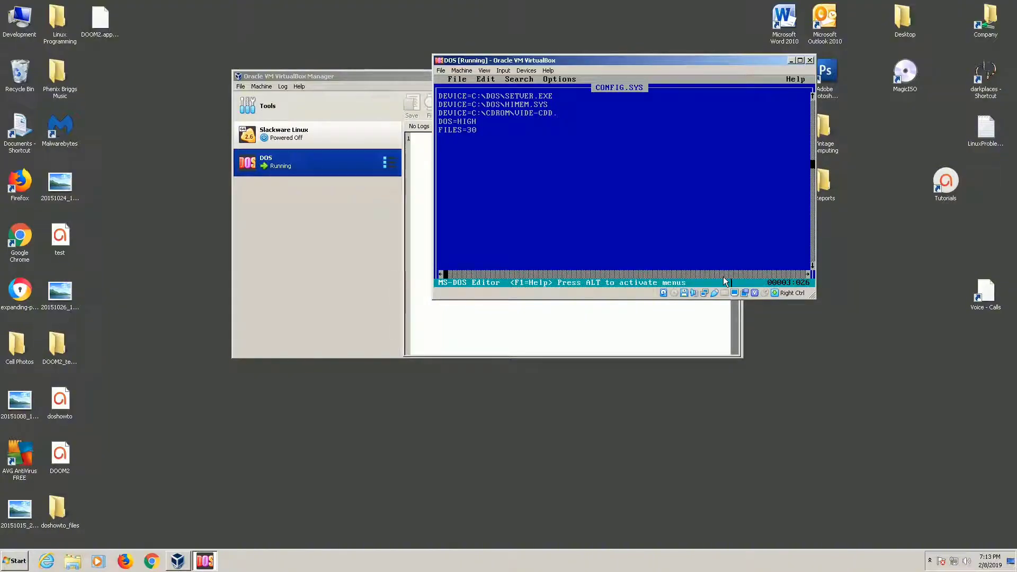
text(SYS /D:MSCD)
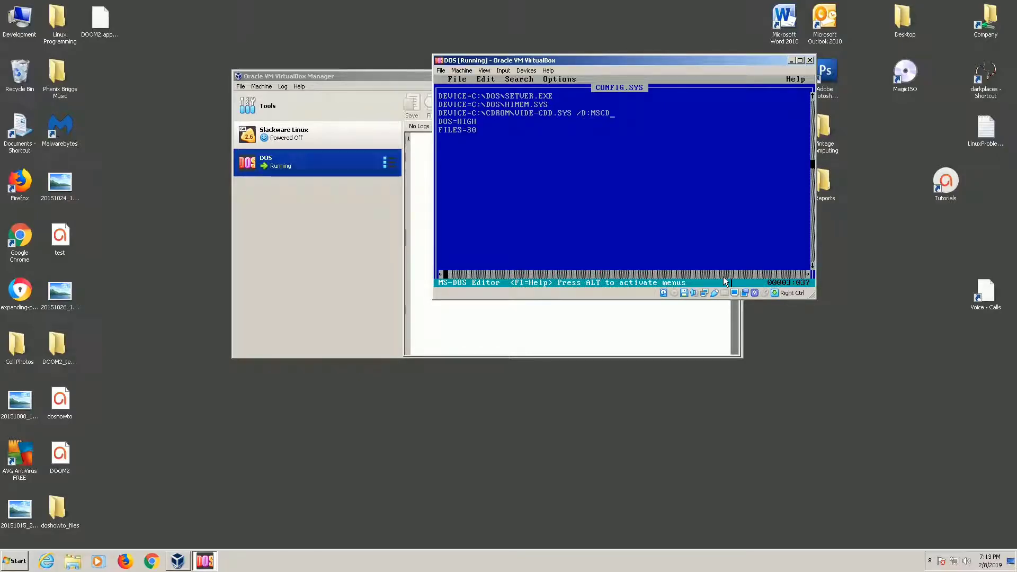
text(001)
Step: Save config.sys and exit the editor
key(alt+f)
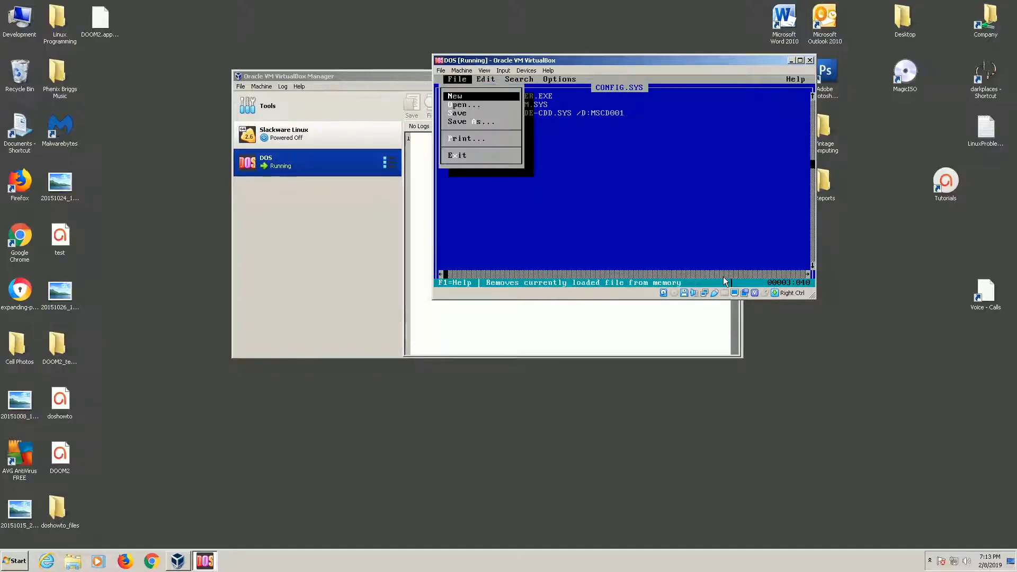
key(Down)
key(Down)
key(Return)
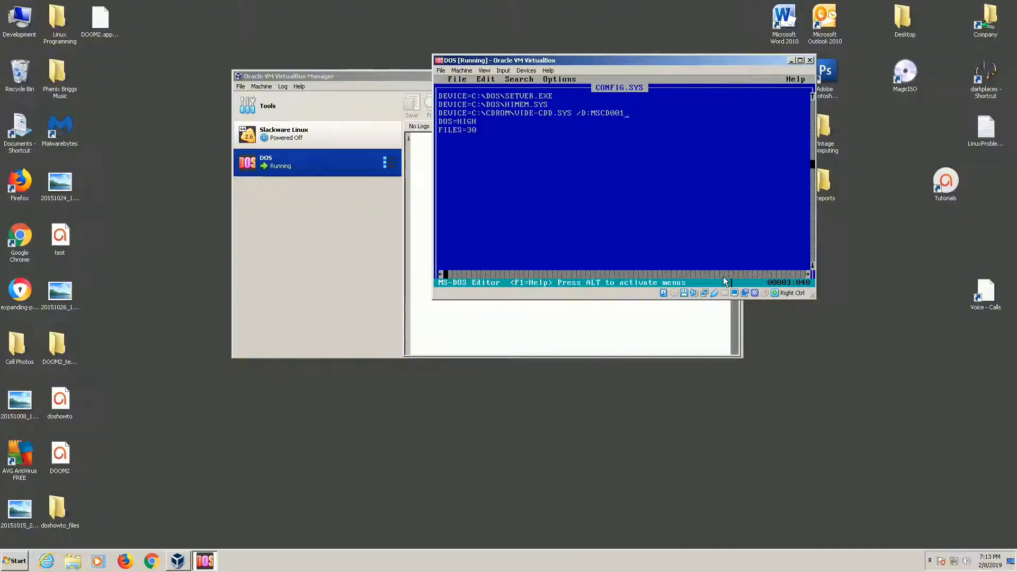
key(alt+f)
key(x)
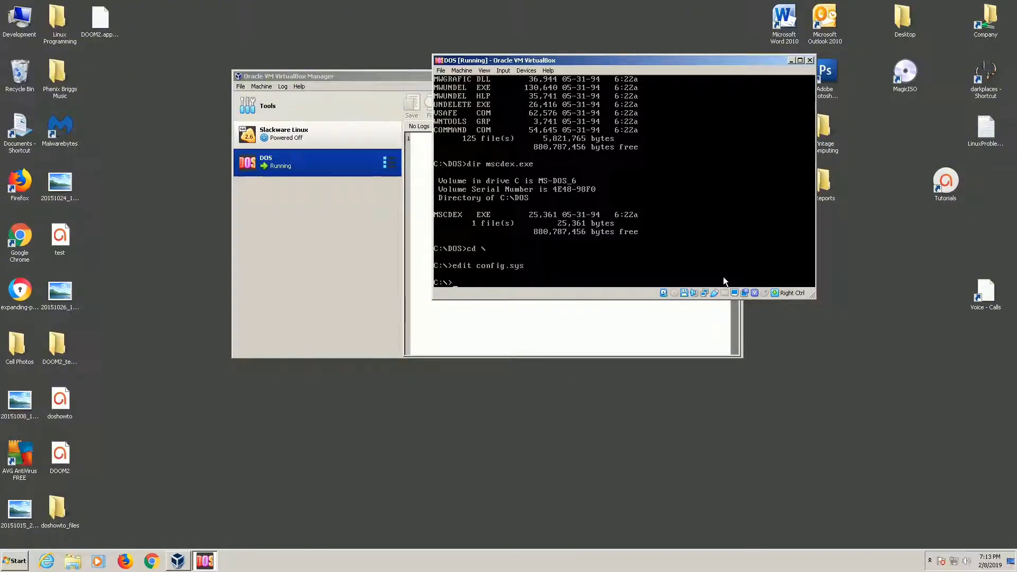
Step: Open autoexec.bat from the C: root in the editor
key(Return)
text(edit )
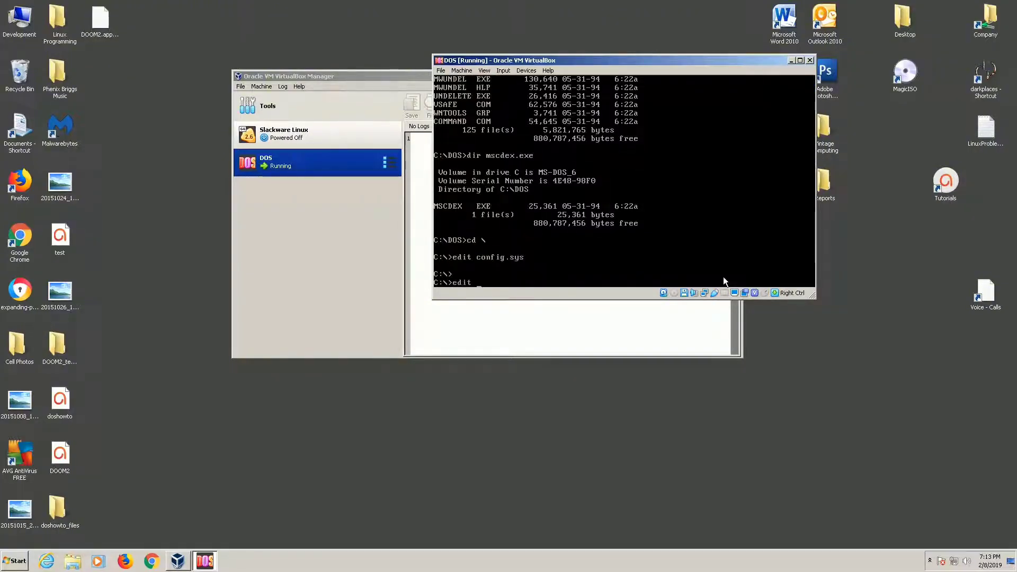
text(autoexec.bat)
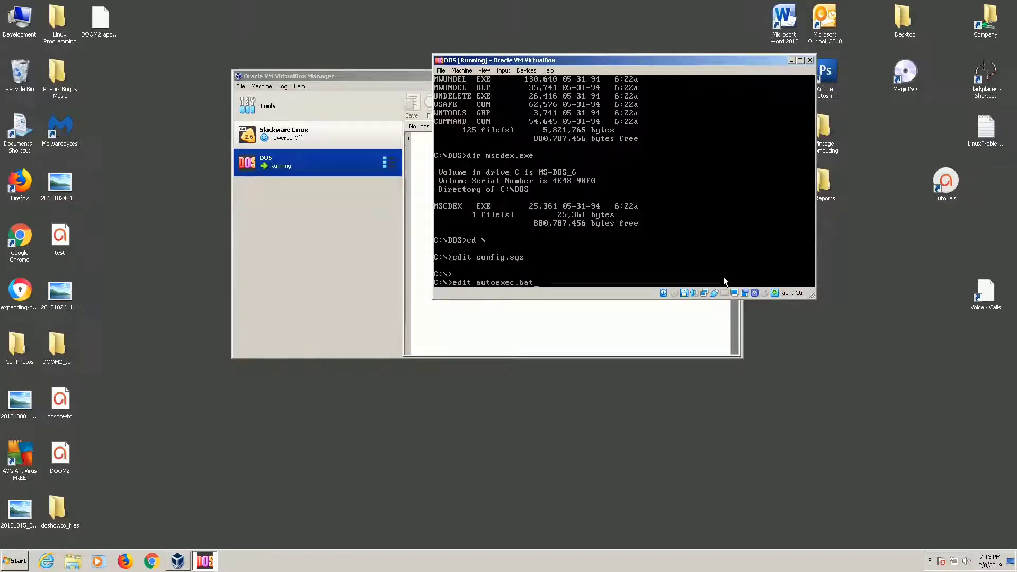
key(Return)
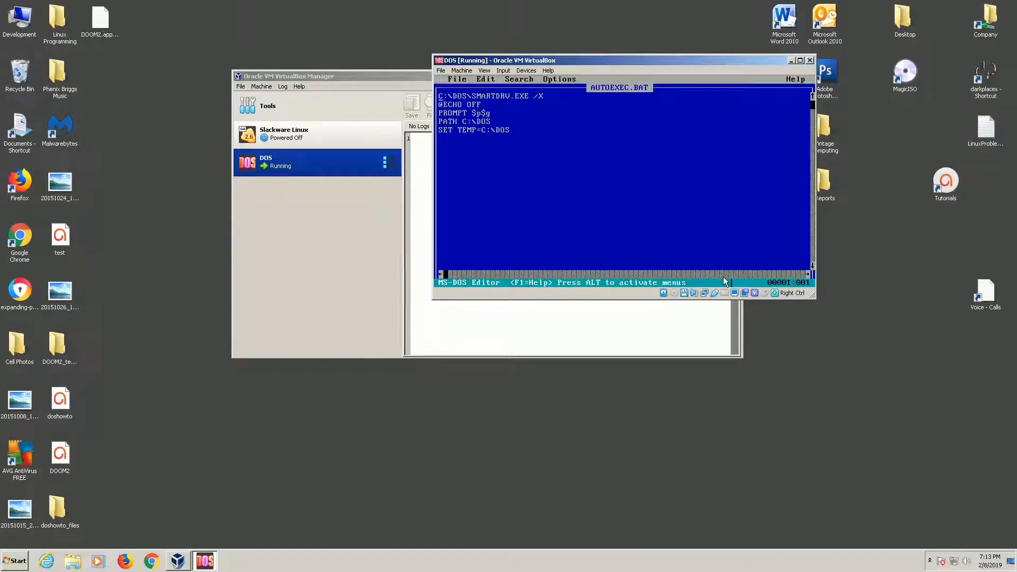
Step: Append ;C:\CDROM to the PATH line in autoexec.bat
key(Down)
key(Down)
key(Down)
key(Down)
key(Up)
key(Up)
key(Up)
key(Up)
key(Down)
key(Down)
key(Down)
key(Down)
key(Down)
key(Up)
key(Up)
key(Right)
key(Right)
key(Right)
key(Right)
key(End)
text(;C:\CDROM)
Step: Save autoexec.bat with the new path, and add the line MSCDEX /D:MSCD001 below SET TEMP=C:\DOS
key(Down)
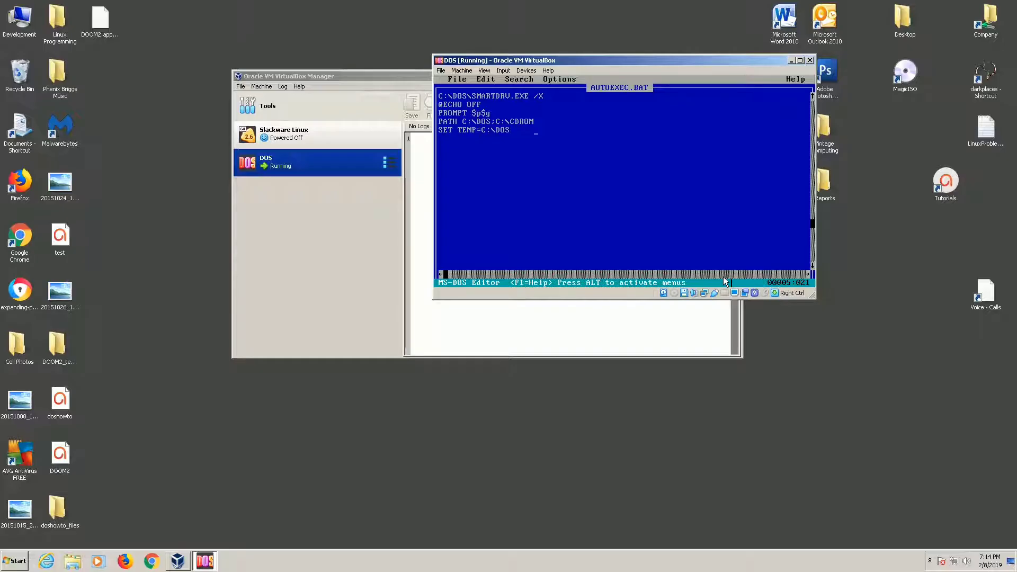
key(End)
key(Return)
key(alt+f)
key(Down)
key(Down)
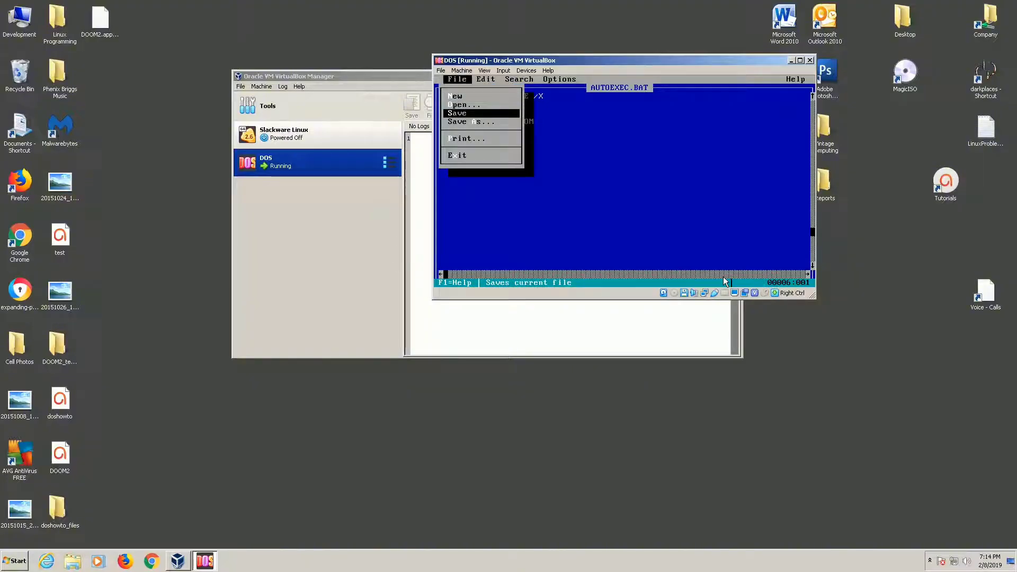
key(Return)
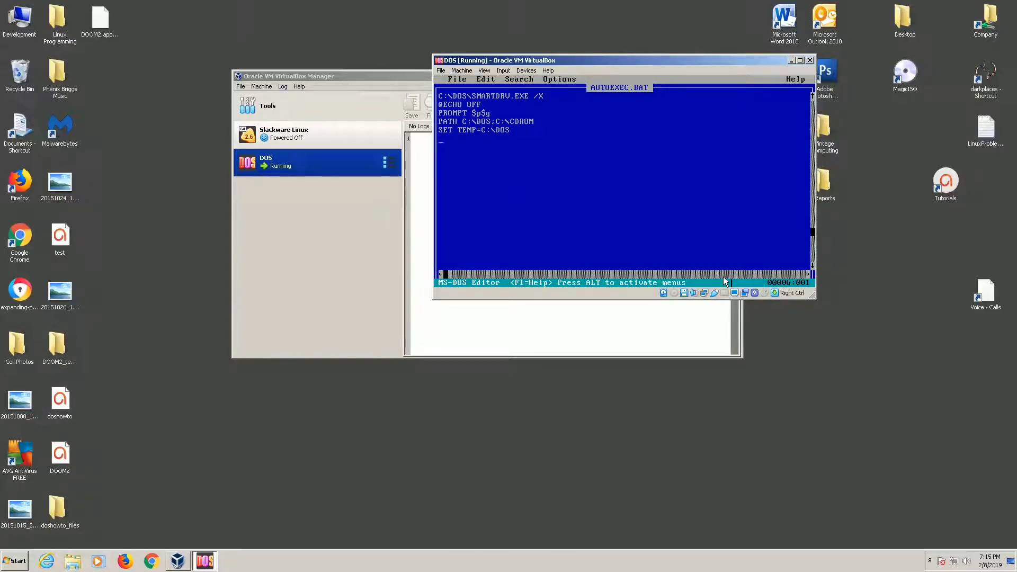
text(MSCDEX /D:MSCD001)
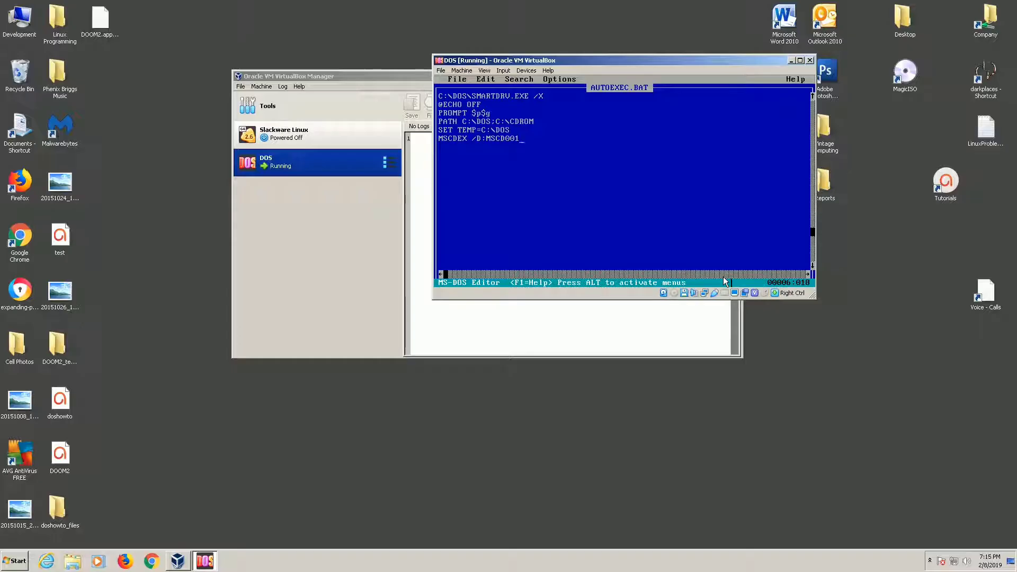
Step: Save autoexec.bat with the MSCDEX line and exit the editor
key(alt)
key(f)
key(Down)
key(Escape)
key(alt+f)
key(Up)
key(Return)
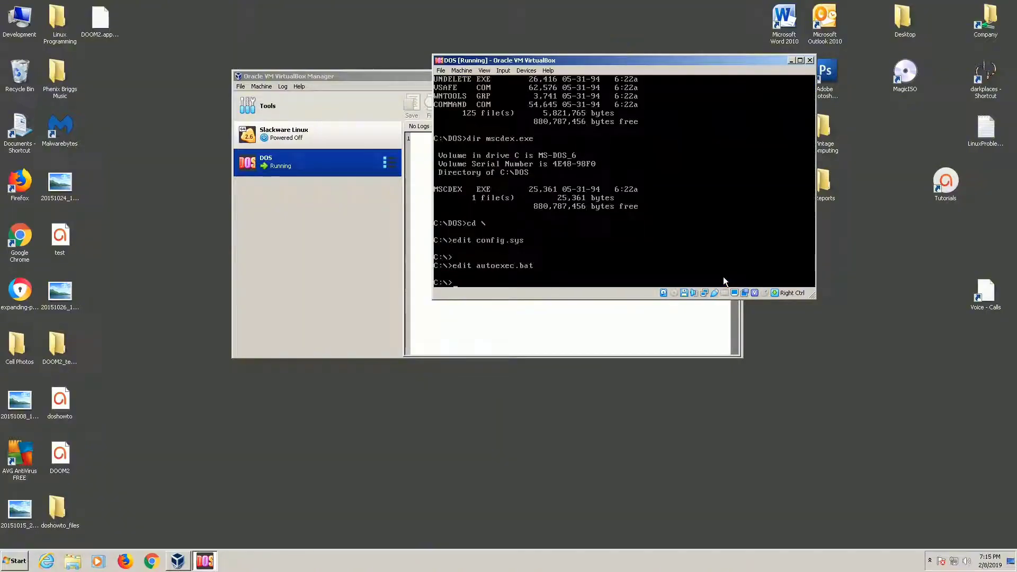
Step: Attach Host Drive 'D:' to the empty IDE optical drive in the DOS machine's storage settings and apply the change
click(462, 70)
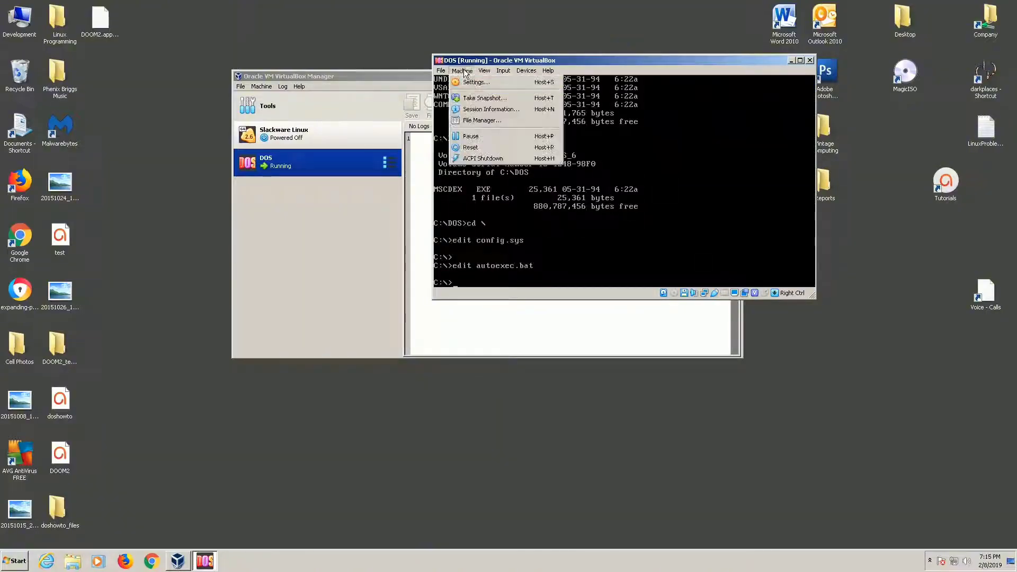
click(471, 82)
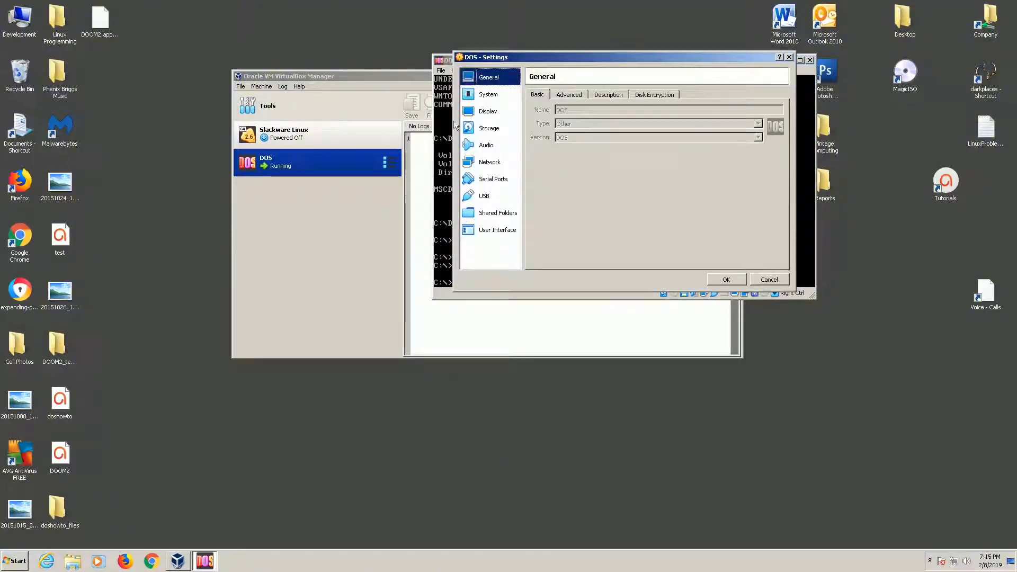
click(489, 128)
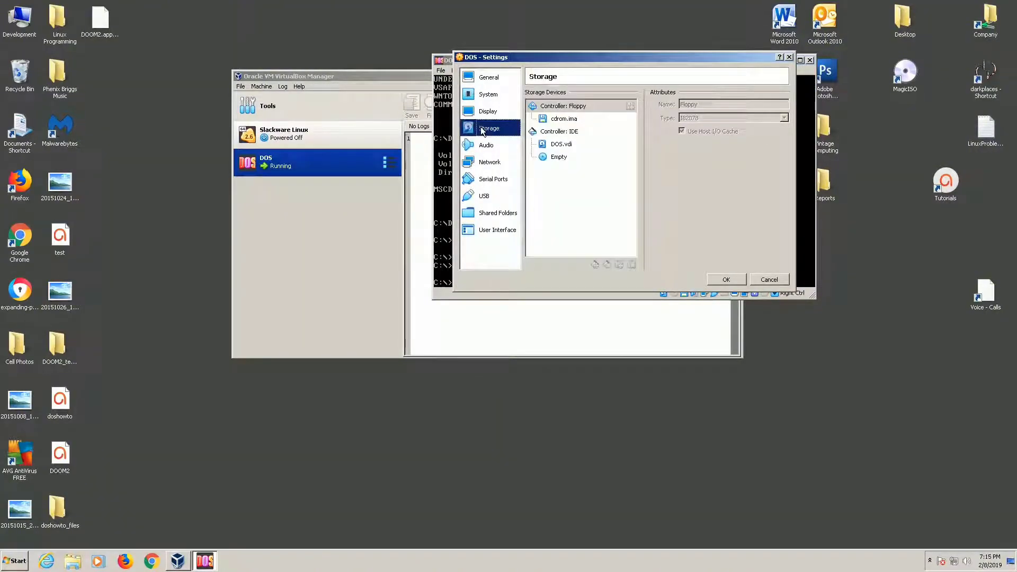
click(560, 157)
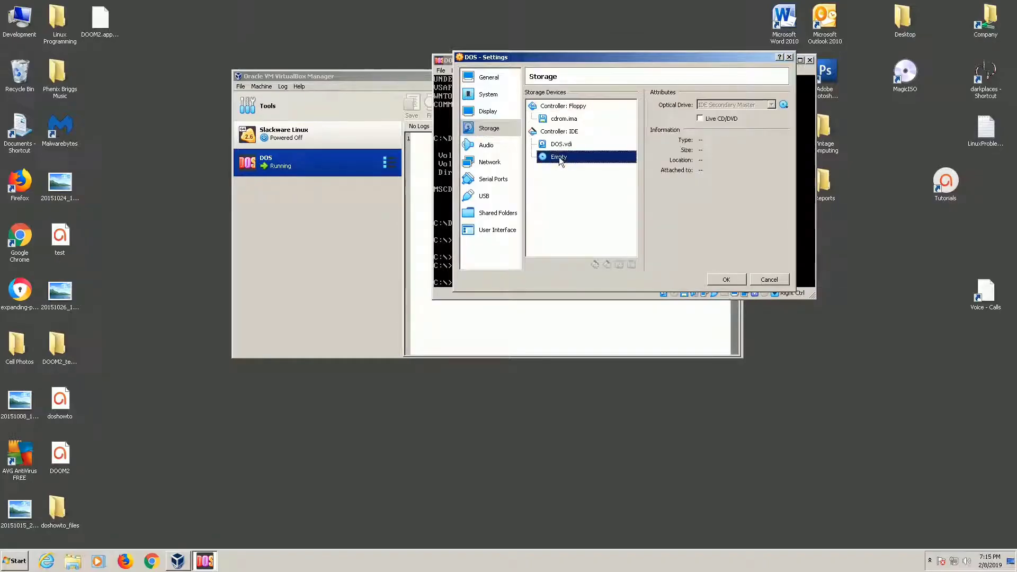
click(784, 106)
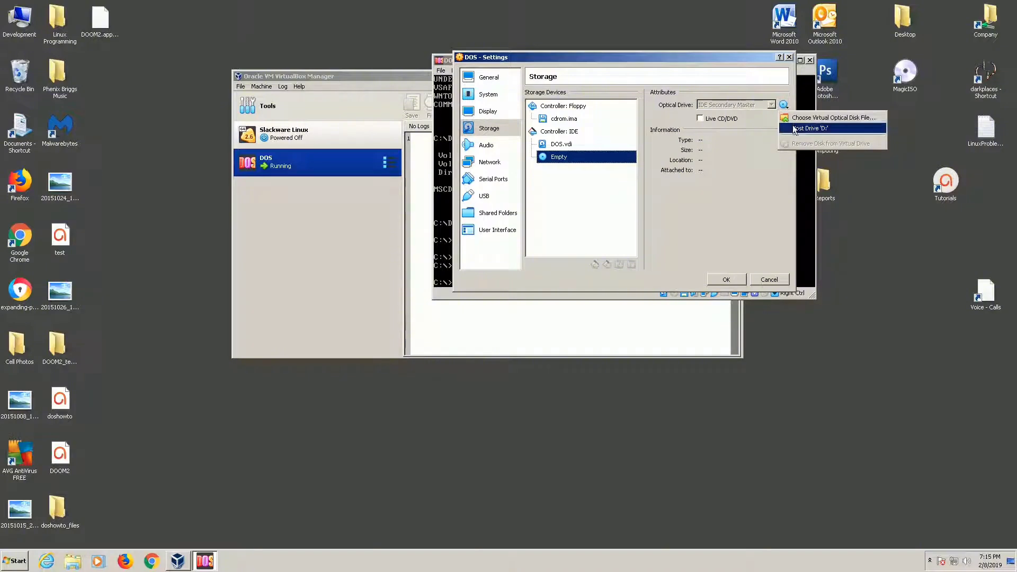
click(796, 129)
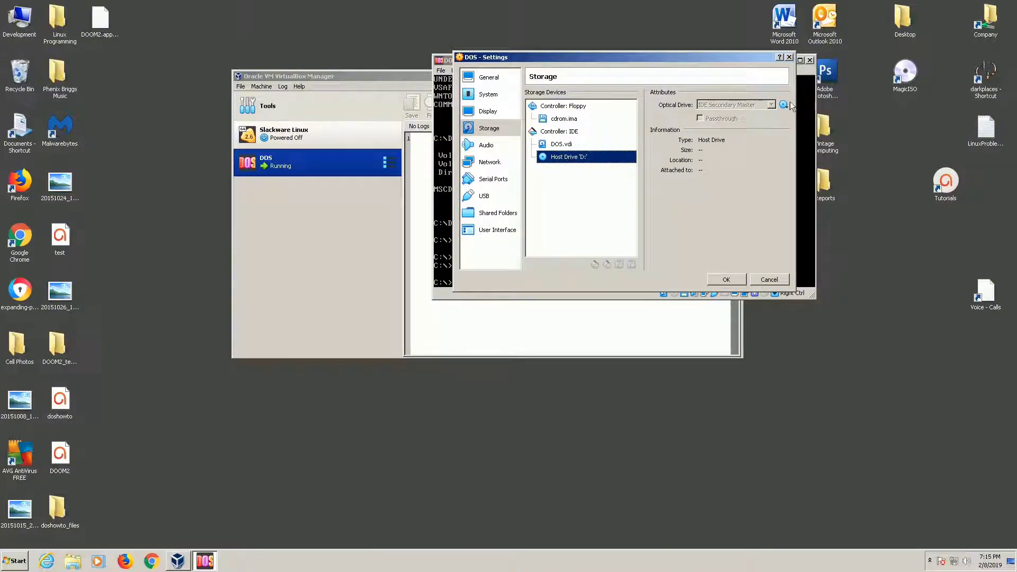
click(789, 104)
click(740, 56)
drag(740, 57, 672, 67)
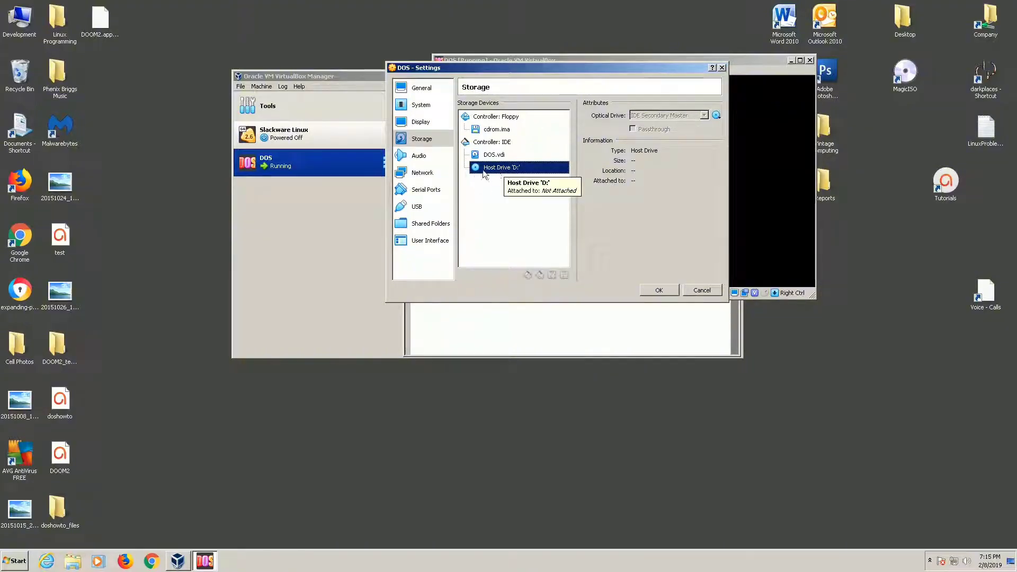
click(716, 116)
click(726, 138)
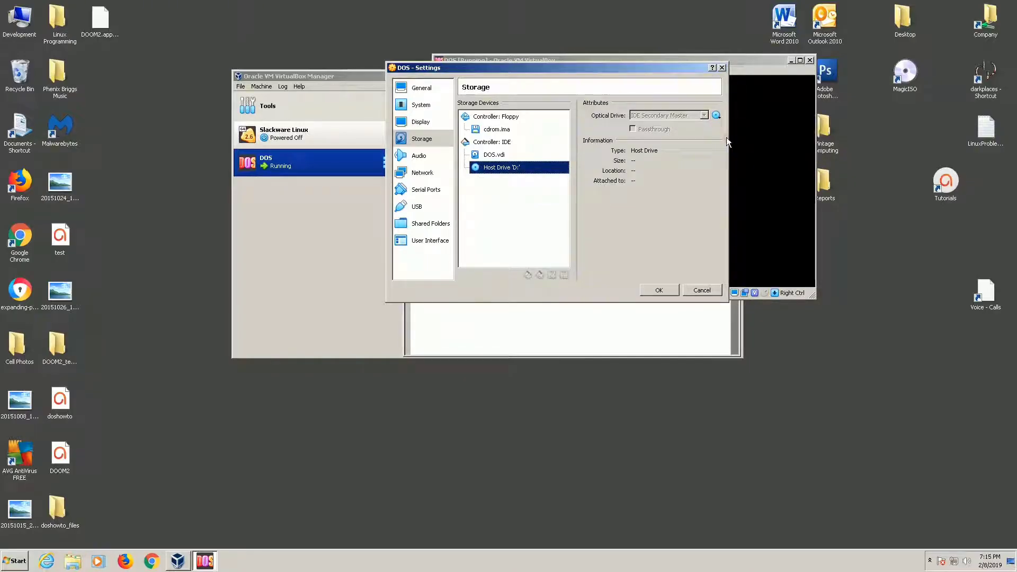
click(661, 290)
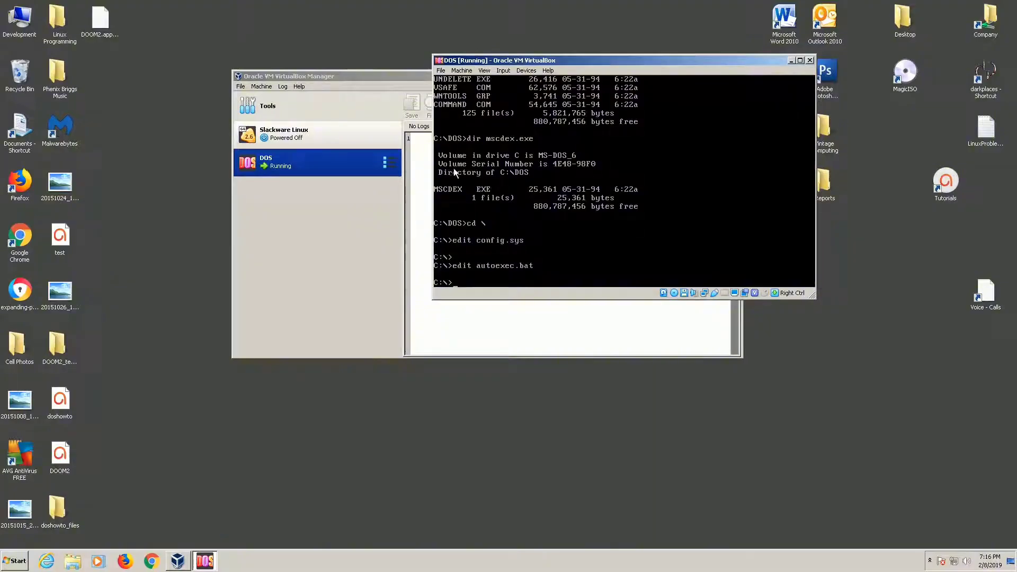
Step: Power off the DOS virtual machine and start it again from the VirtualBox Manager
click(809, 61)
click(583, 209)
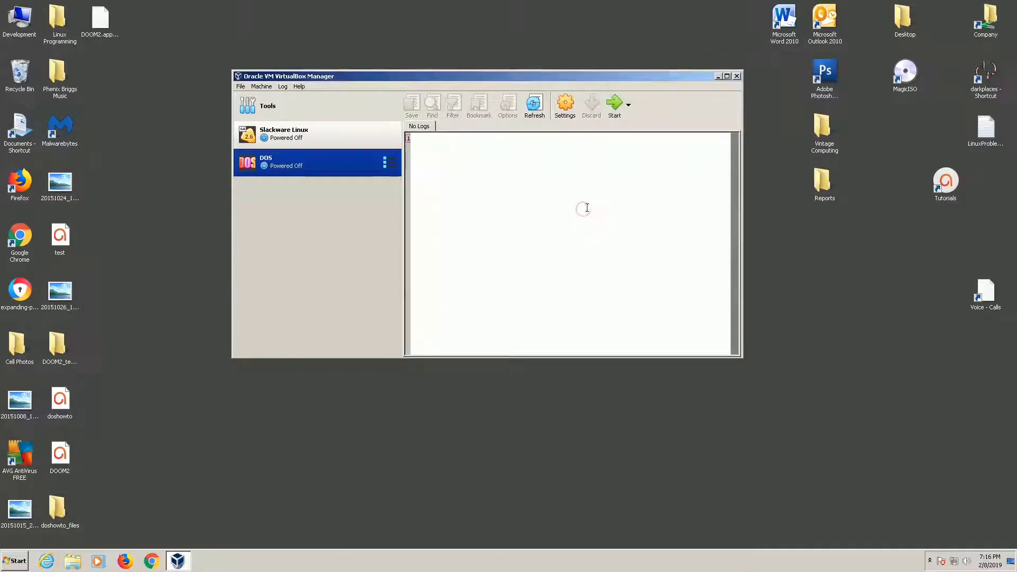
drag(522, 77, 541, 66)
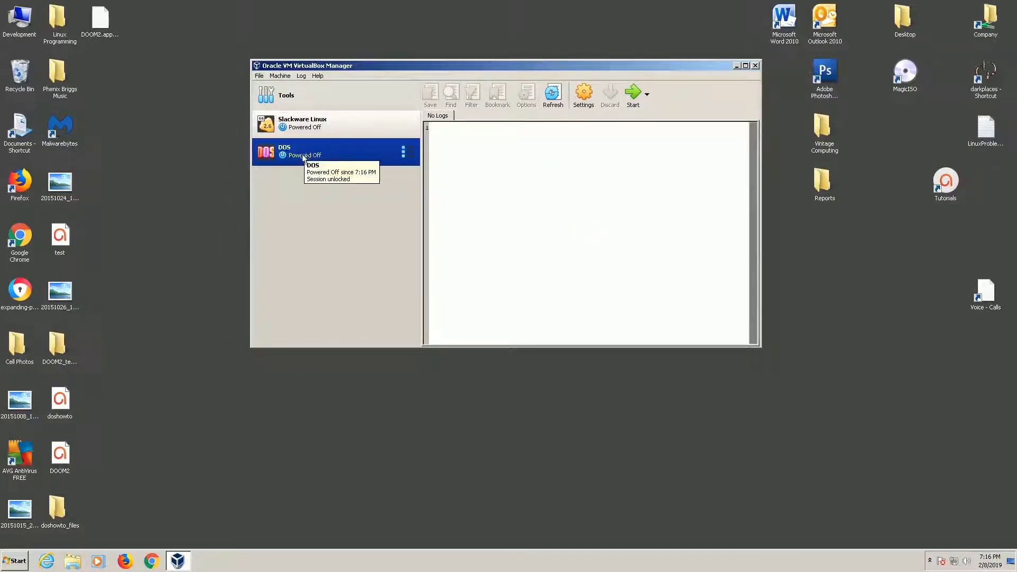
double_click(289, 157)
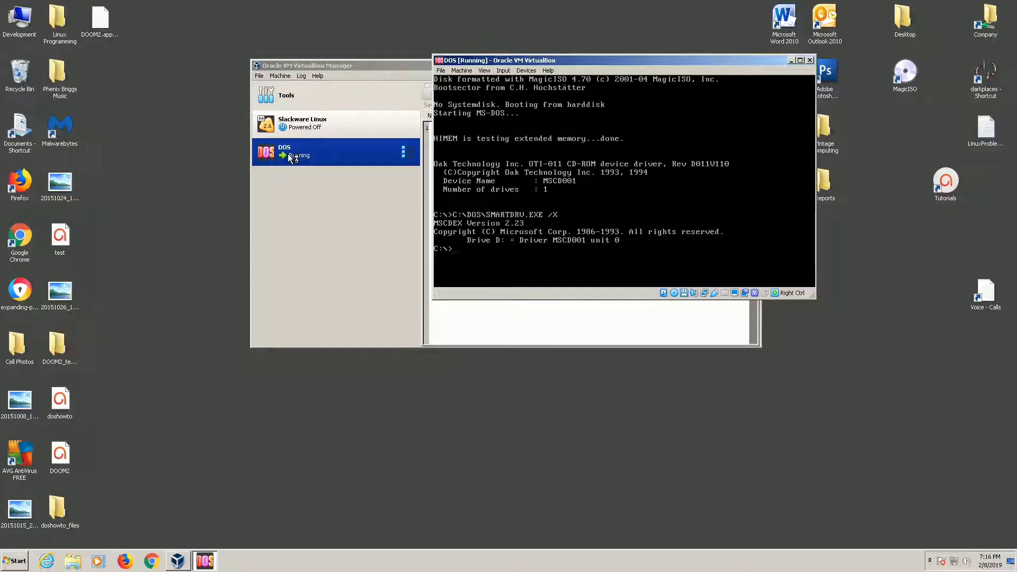
Step: Switch to the D: CD-ROM drive and list its contents
text(d:)
key(Return)
text(dir)
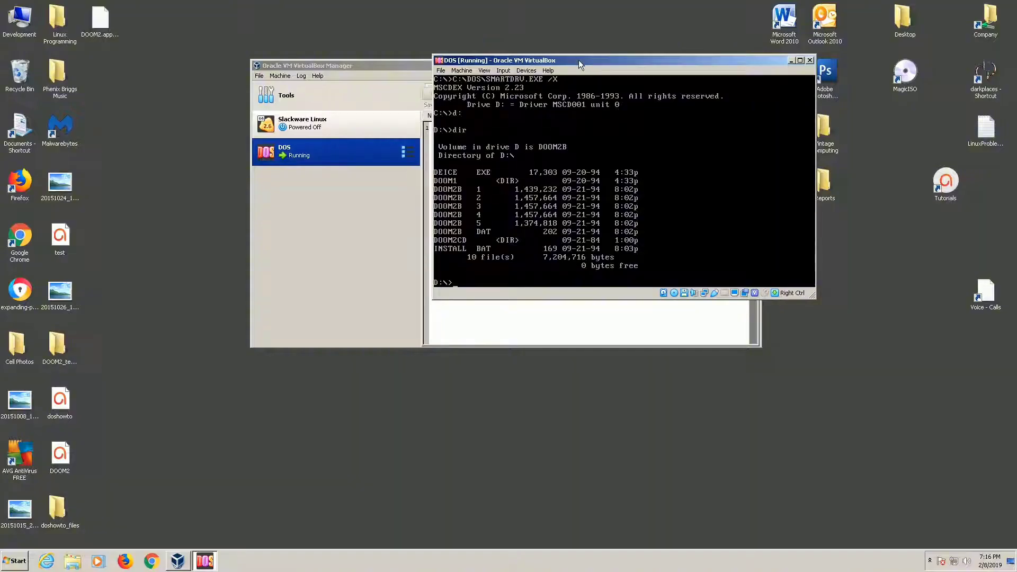
drag(578, 59, 655, 52)
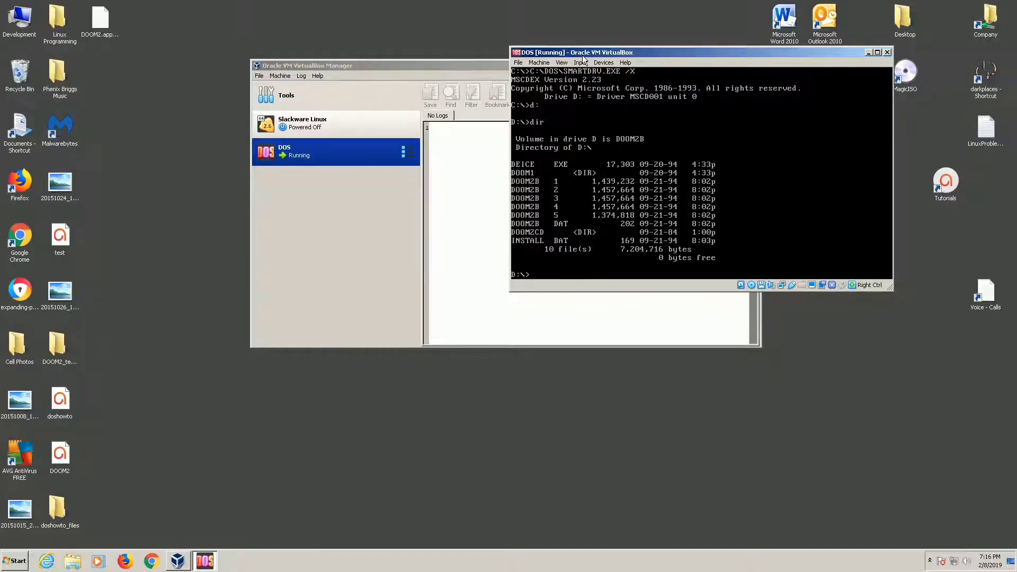
Step: Run the CD's install program and install DOOM II to drive C in the \DOOM2 directory, creating that directory
text(install)
key(Return)
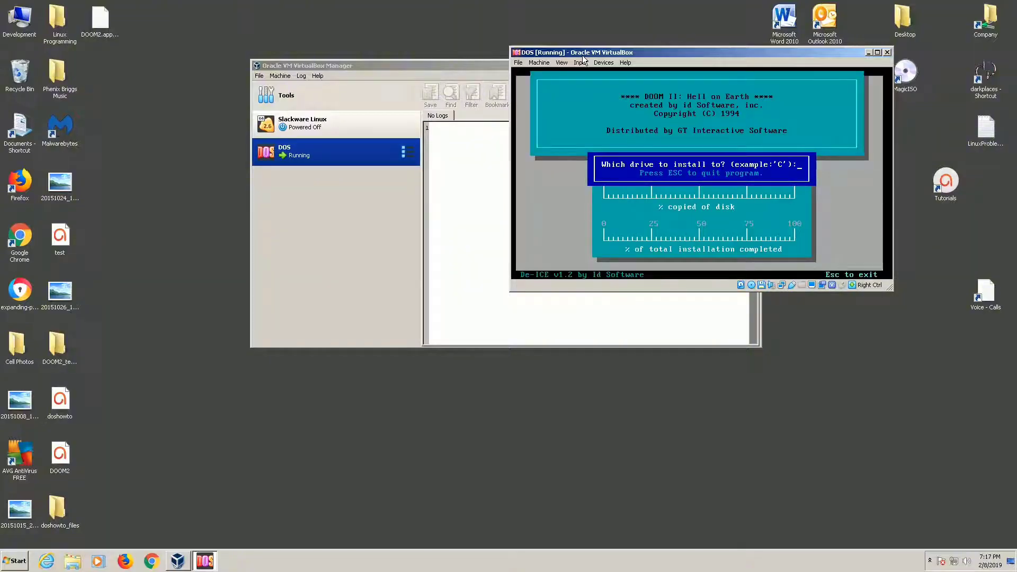
text(c)
key(Return)
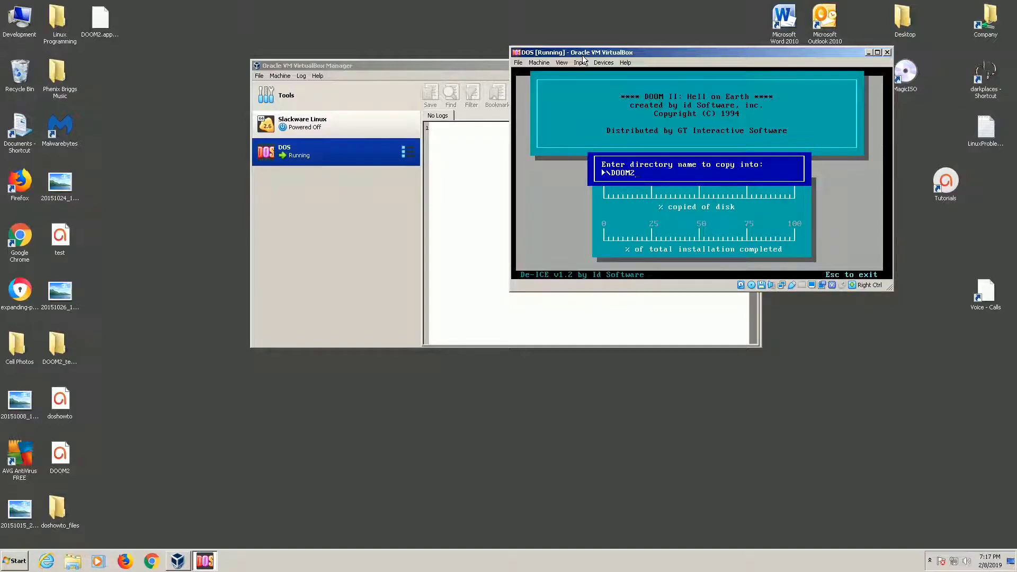
key(Return)
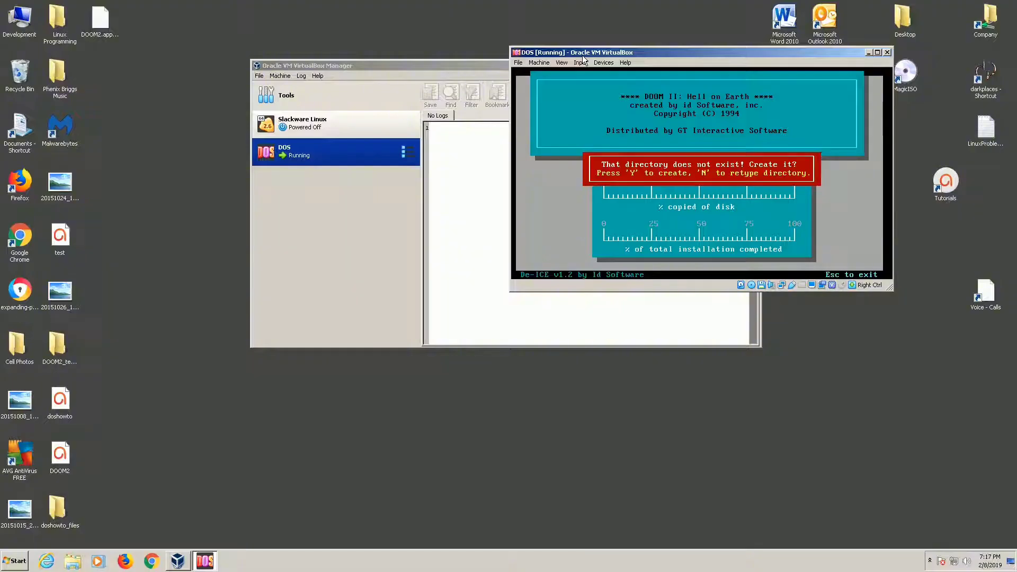
key(y)
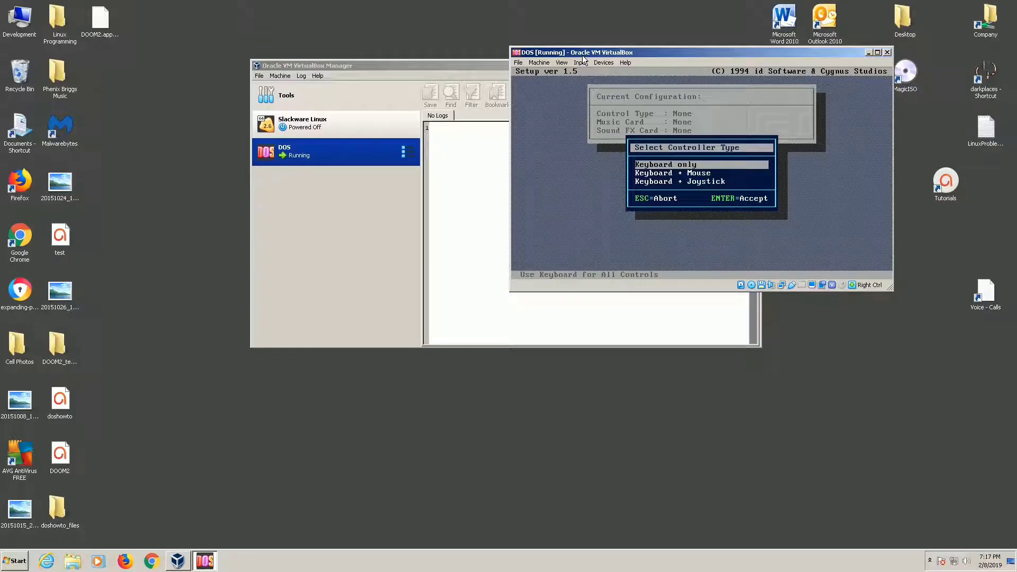
Step: Choose Keyboard + Mouse as the controller type in the DOOM II setup
key(Down)
key(Down)
key(Up)
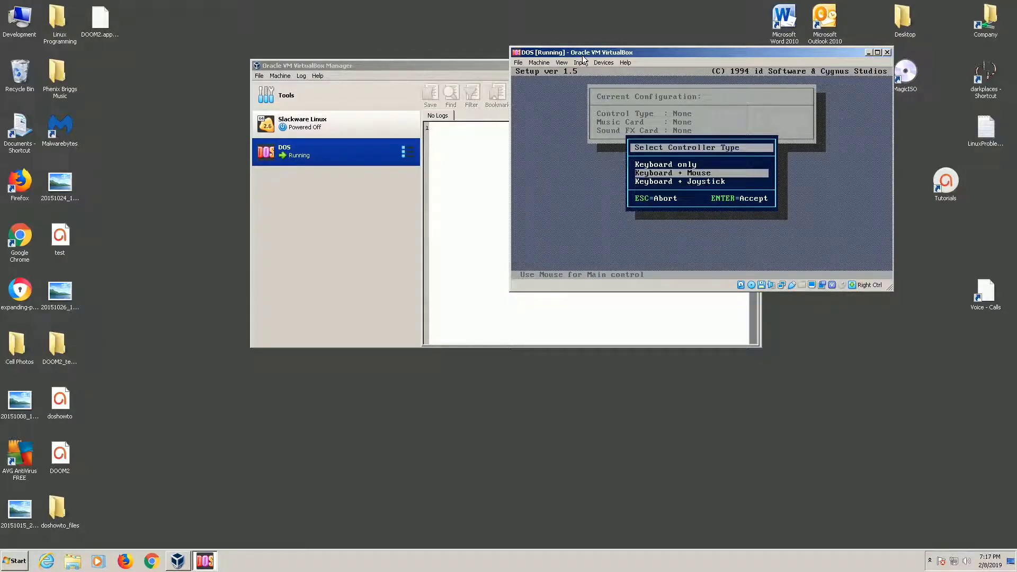
key(Up)
key(Down)
key(Return)
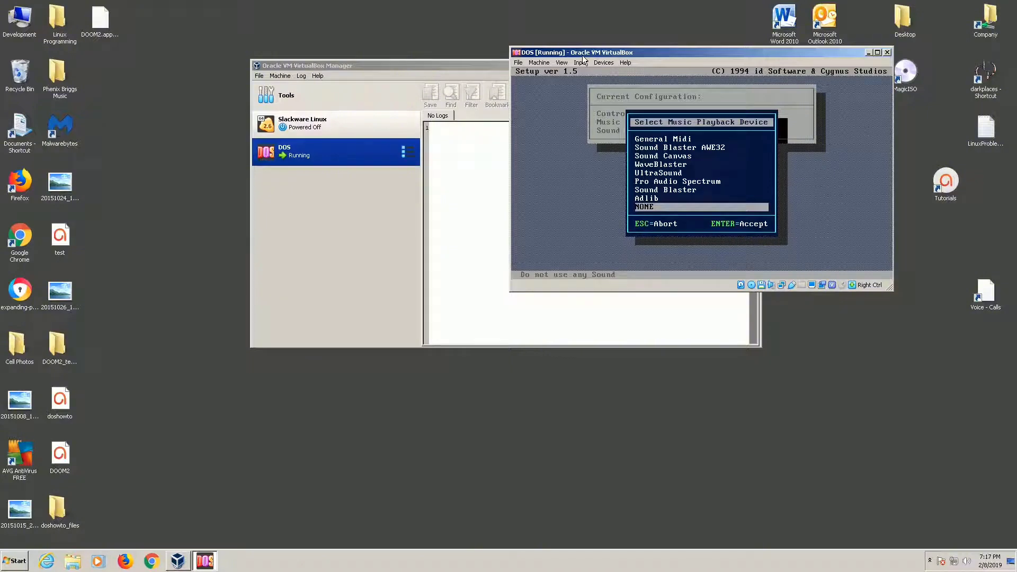
Step: Set the music playback device to Sound Blaster with port address 220
key(Up)
key(Up)
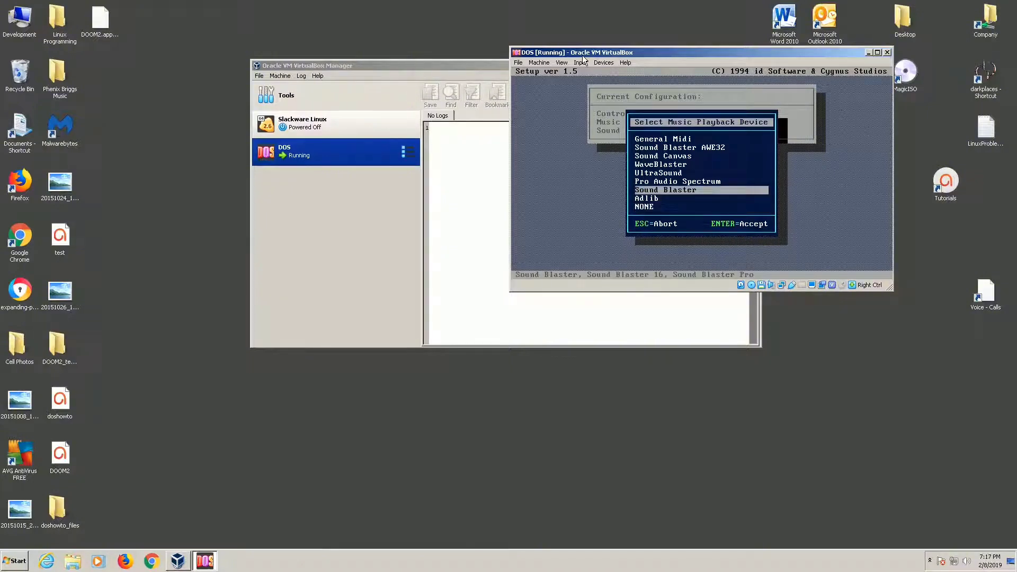
key(Return)
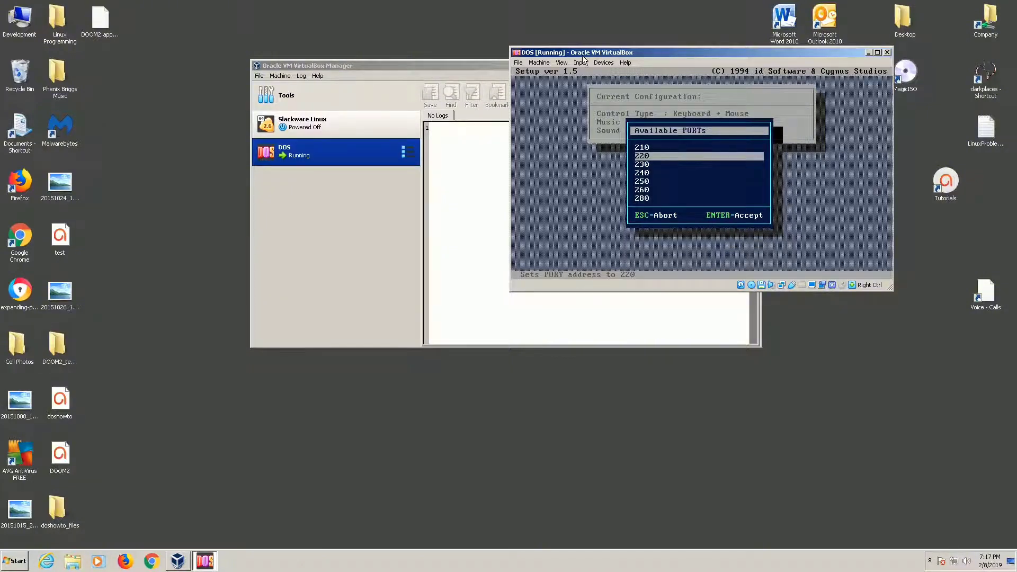
key(Return)
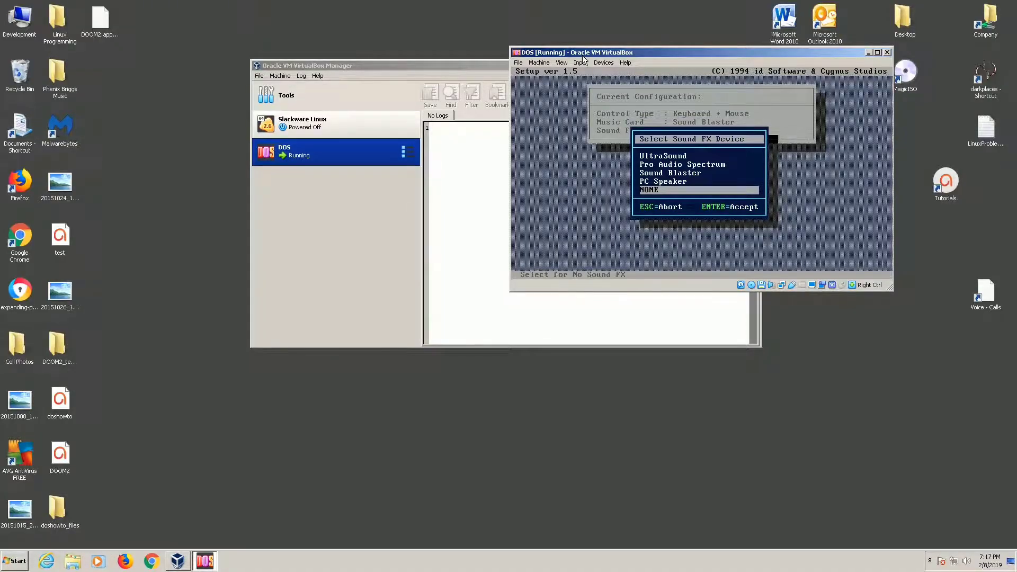
Step: Set the sound FX device to Sound Blaster on port 220 with DMA channel 1, accepting the other default settings
key(Up)
key(Up)
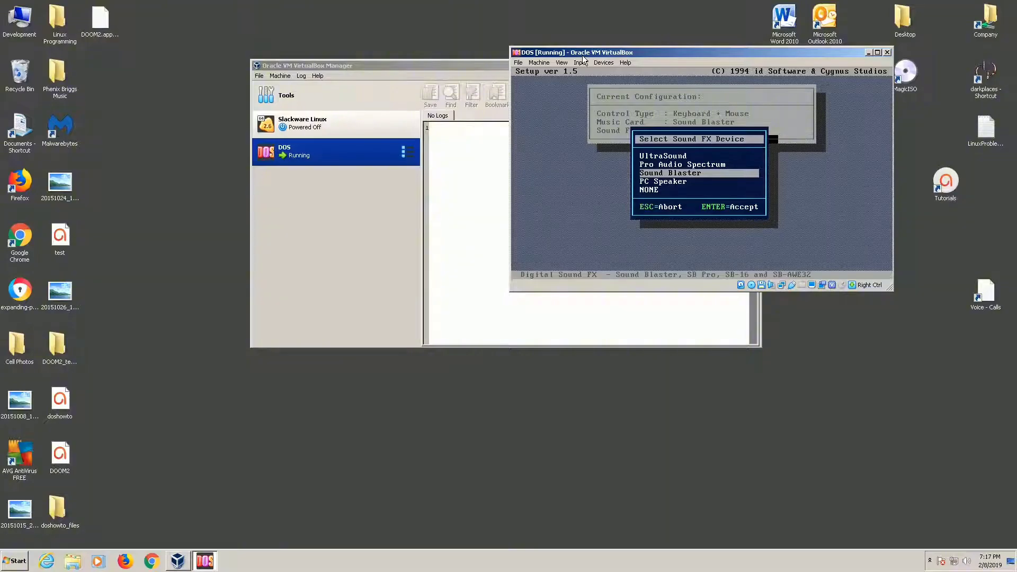
key(Return)
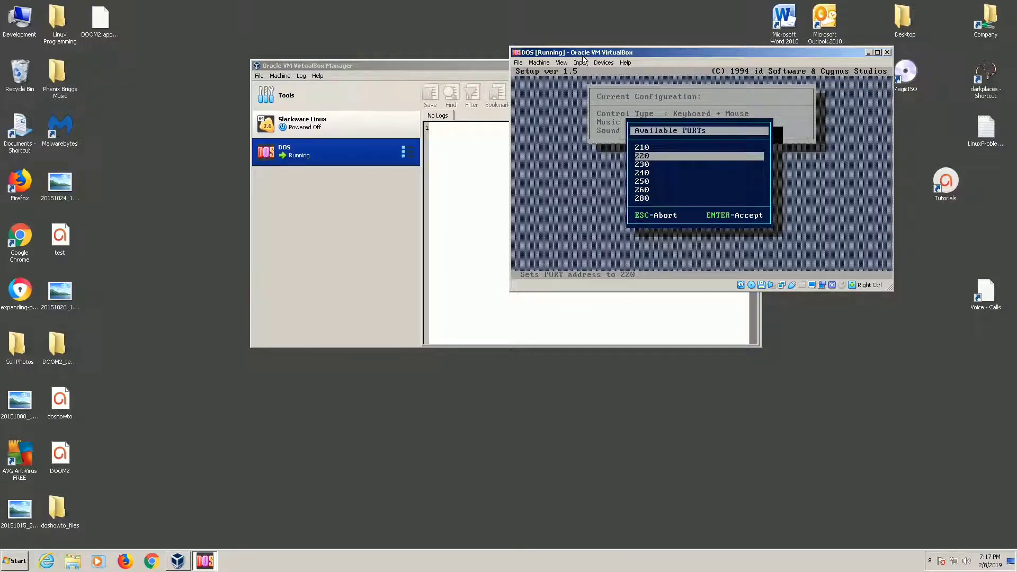
key(Return)
key(Return)
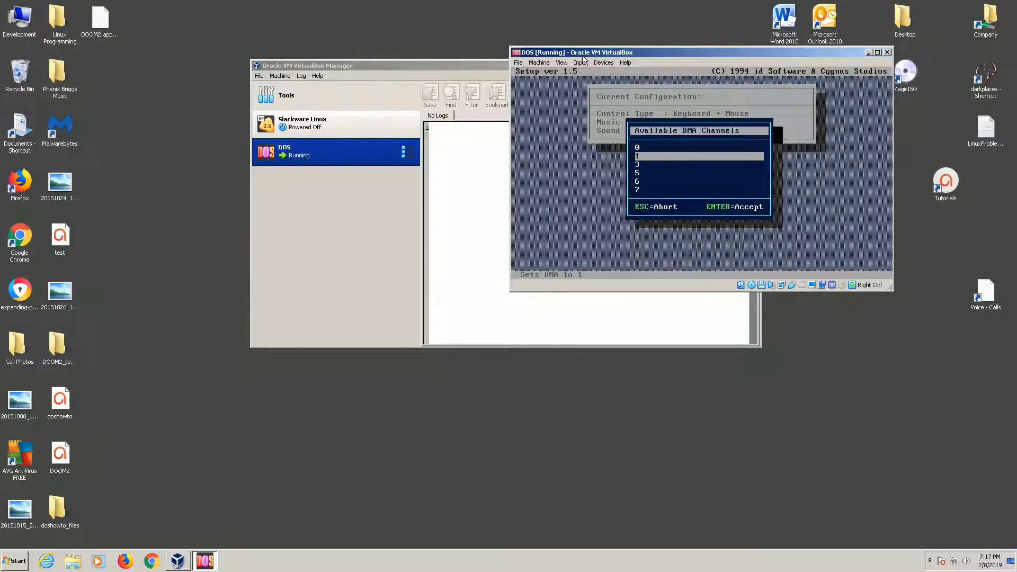
key(Return)
key(Return)
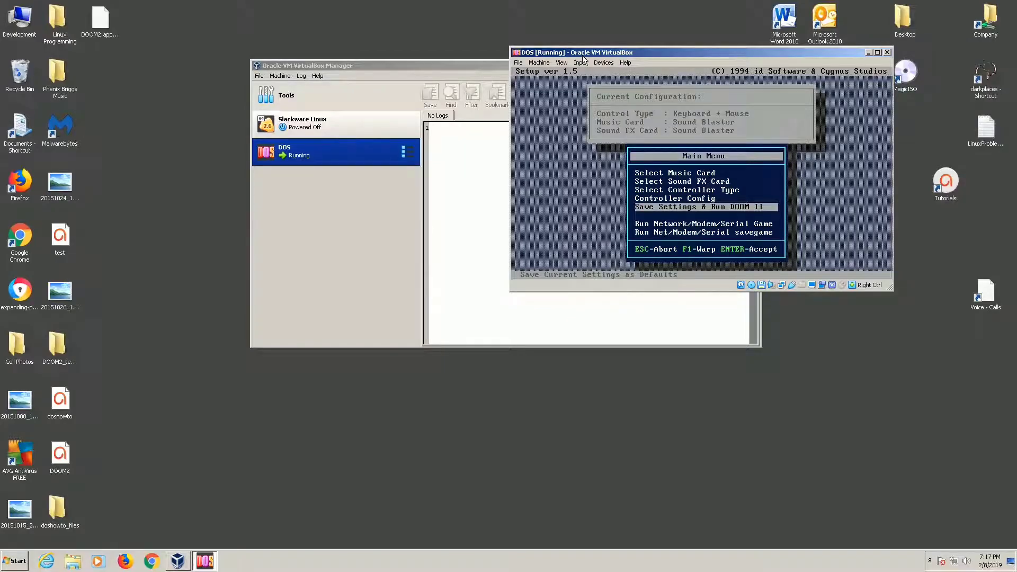
Step: Save the setup settings and run DOOM II
key(Down)
key(Up)
key(Up)
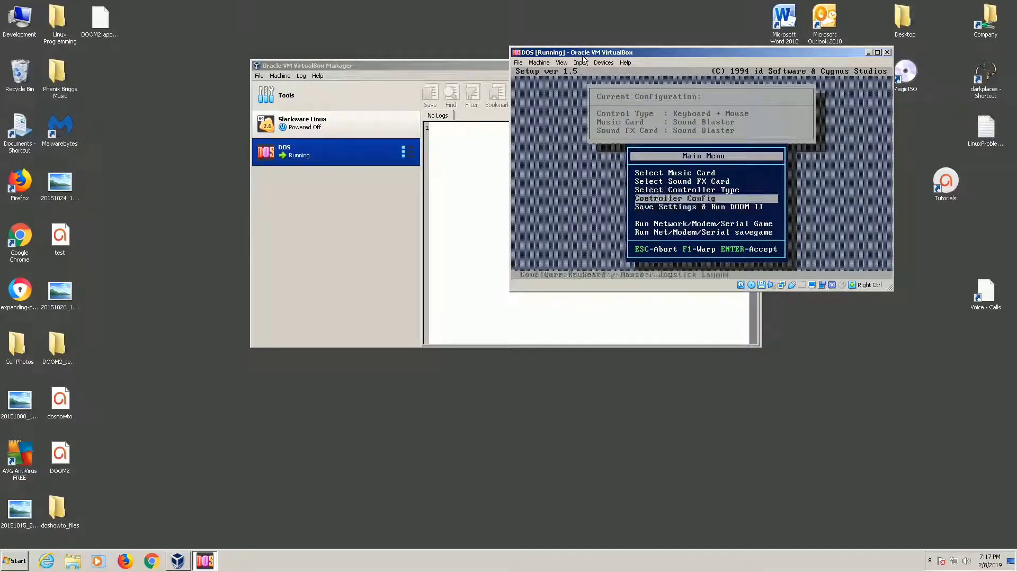
key(Down)
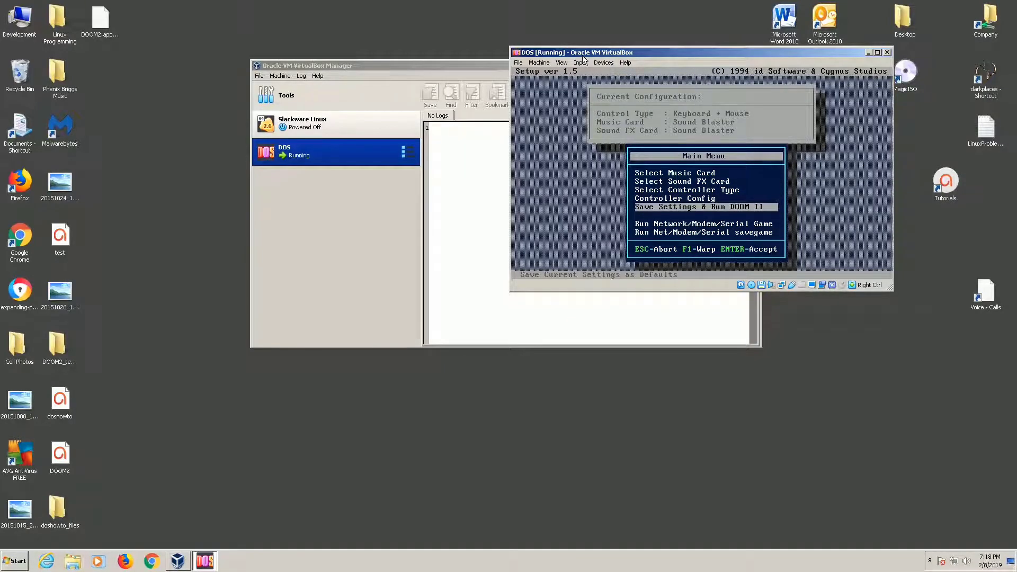
key(Return)
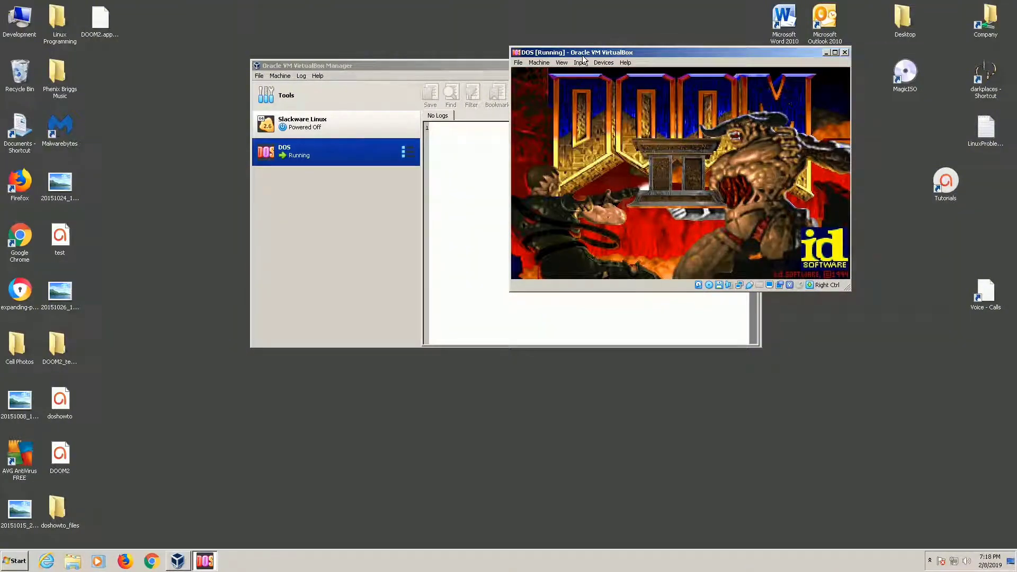
Step: Start a new DOOM II game at the "I'm too young to die" skill level
key(Escape)
key(Escape)
key(Escape)
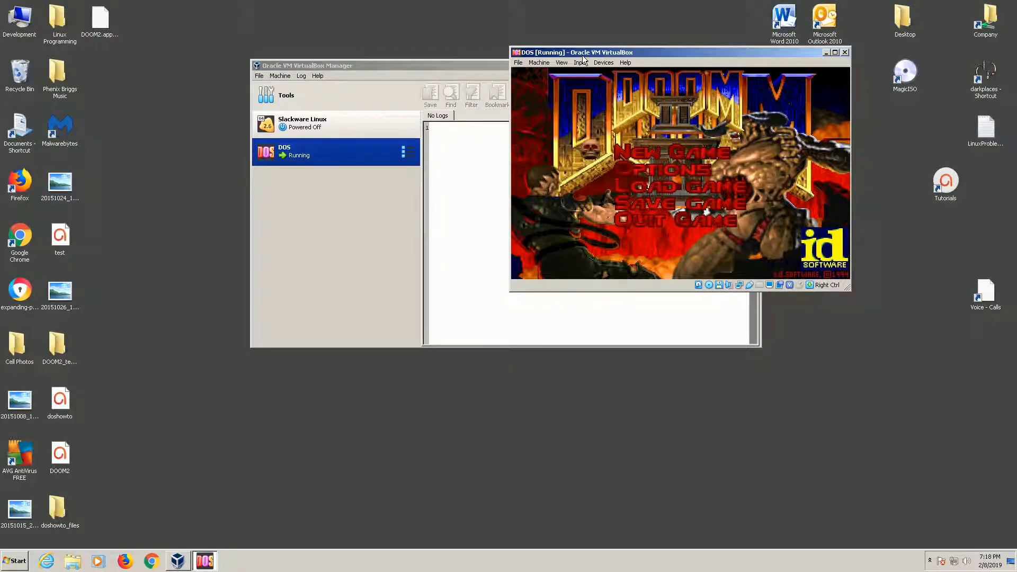
key(Escape)
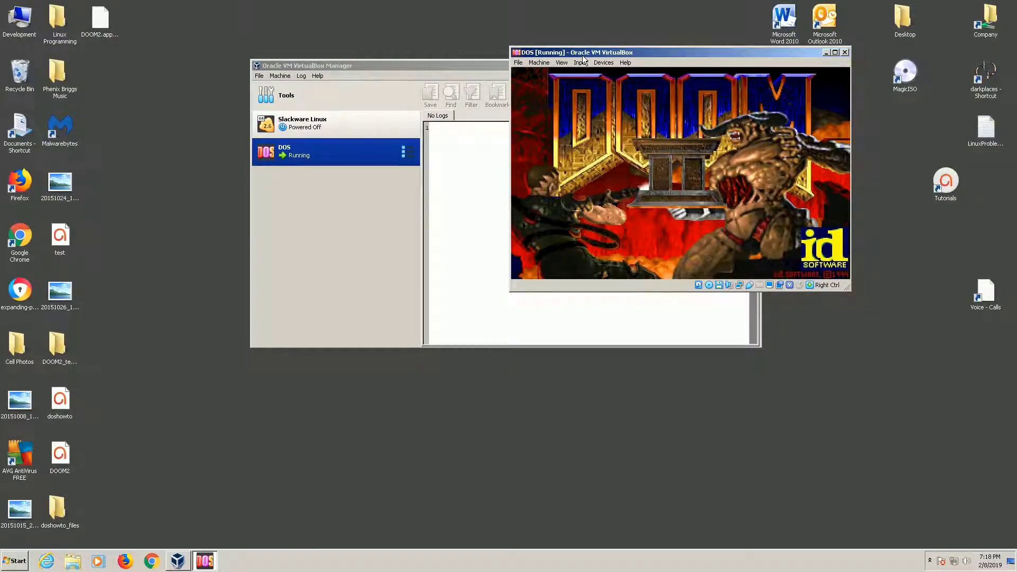
key(Escape)
key(Return)
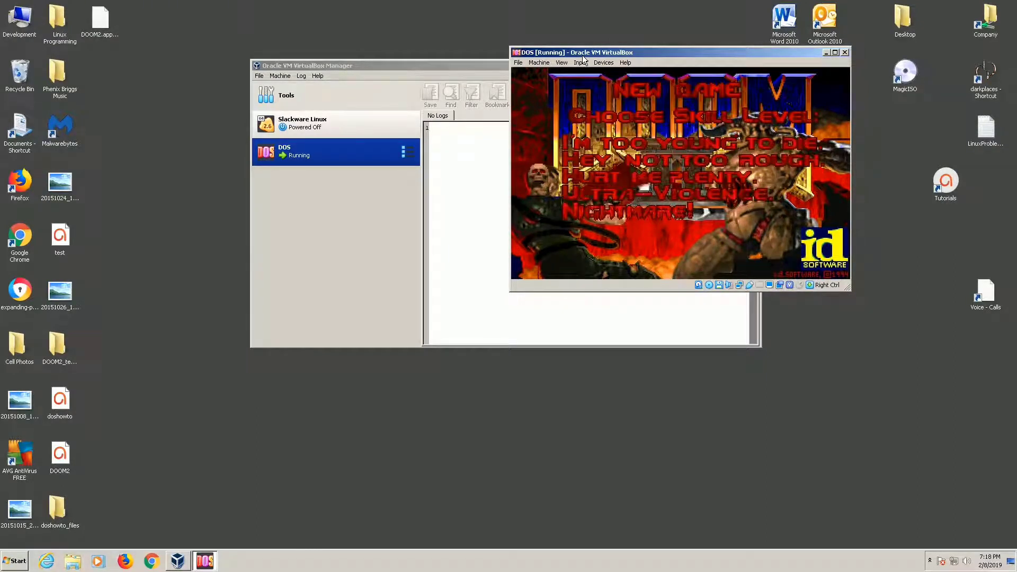
key(Up)
key(Up)
key(Return)
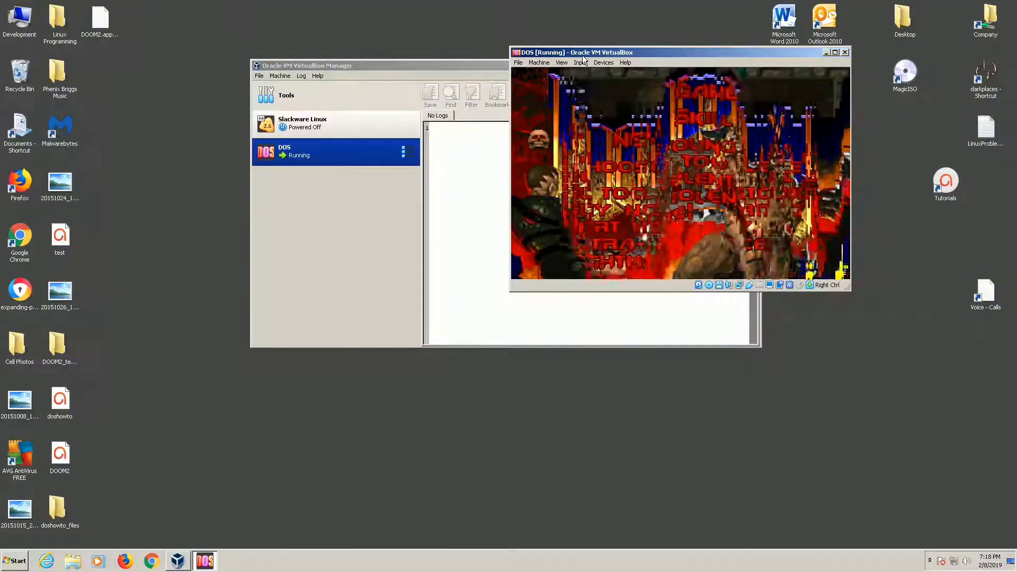
Step: Test the game by advancing through the first level's corridors, firing the pistol at enemies and picking up ammo clips
key(Up)
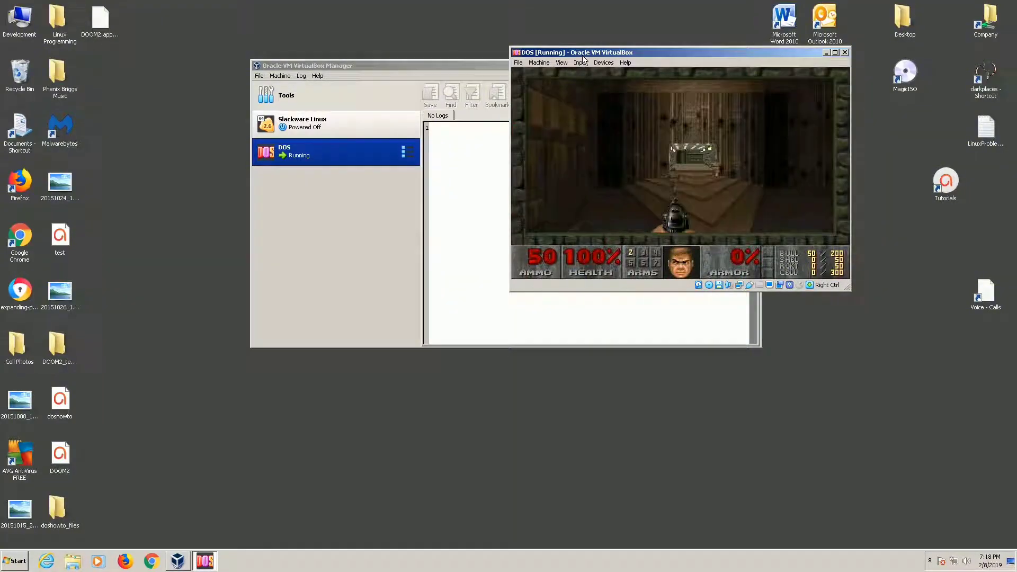
key(ctrl)
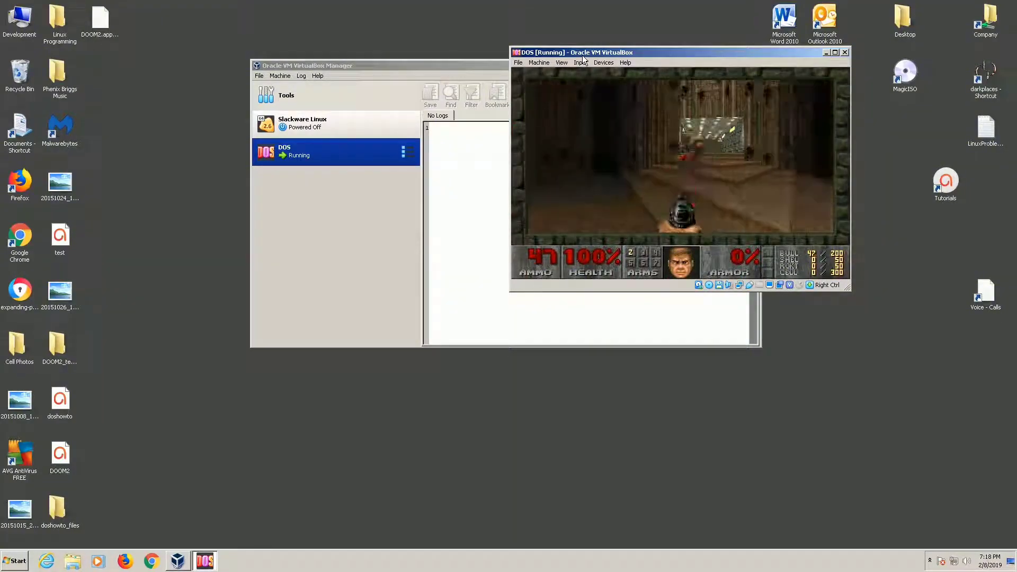
key(ctrl)
key(Up)
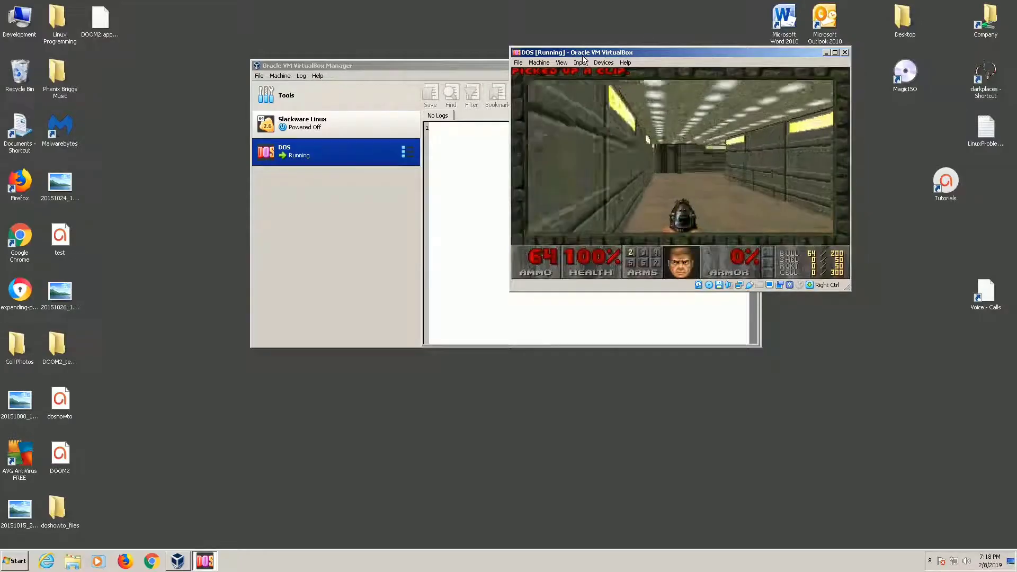
key(Up)
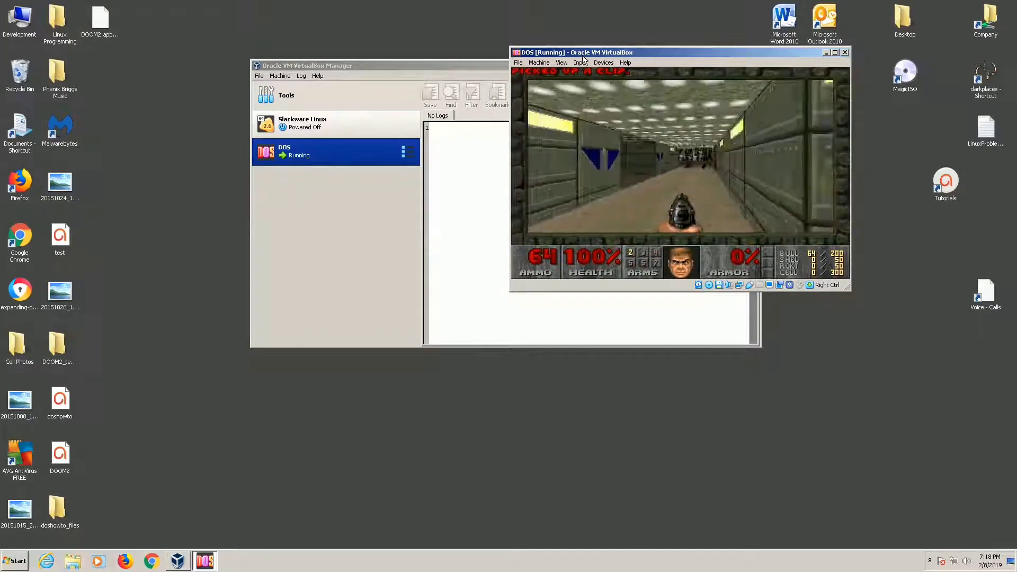
key(Up)
key(Right)
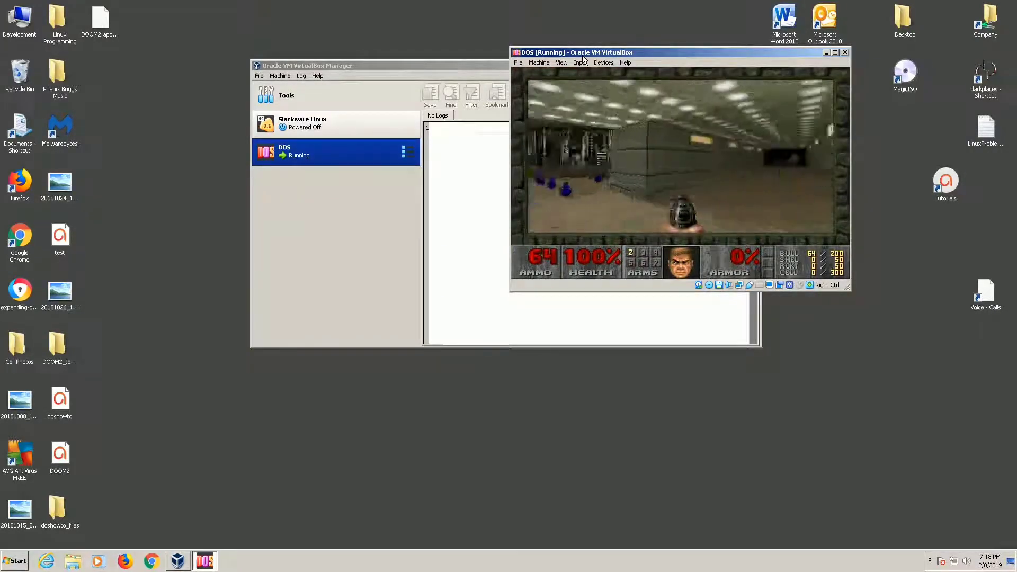
key(Right)
key(ctrl)
key(ctrl)
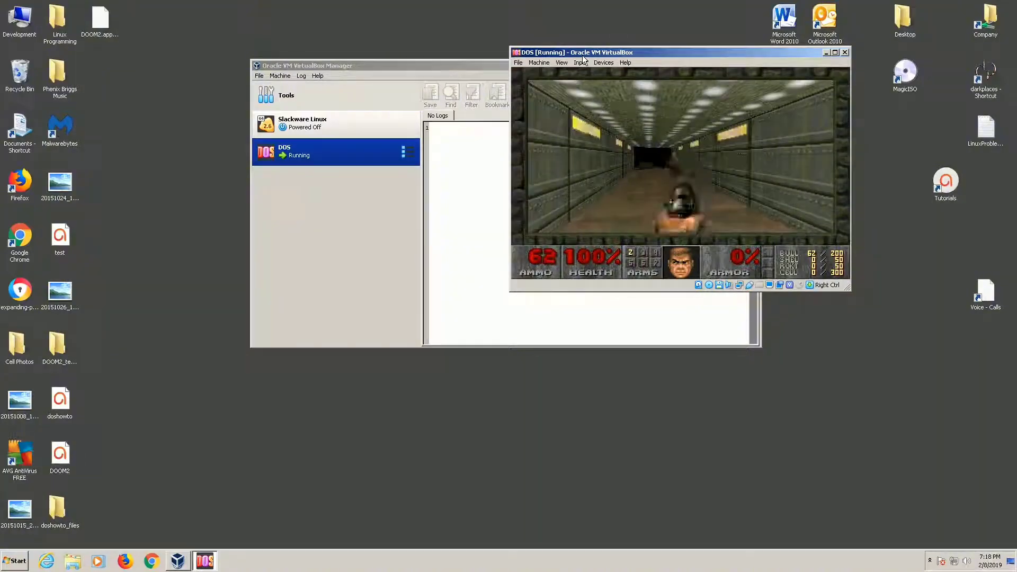
key(ctrl)
key(ctrl)
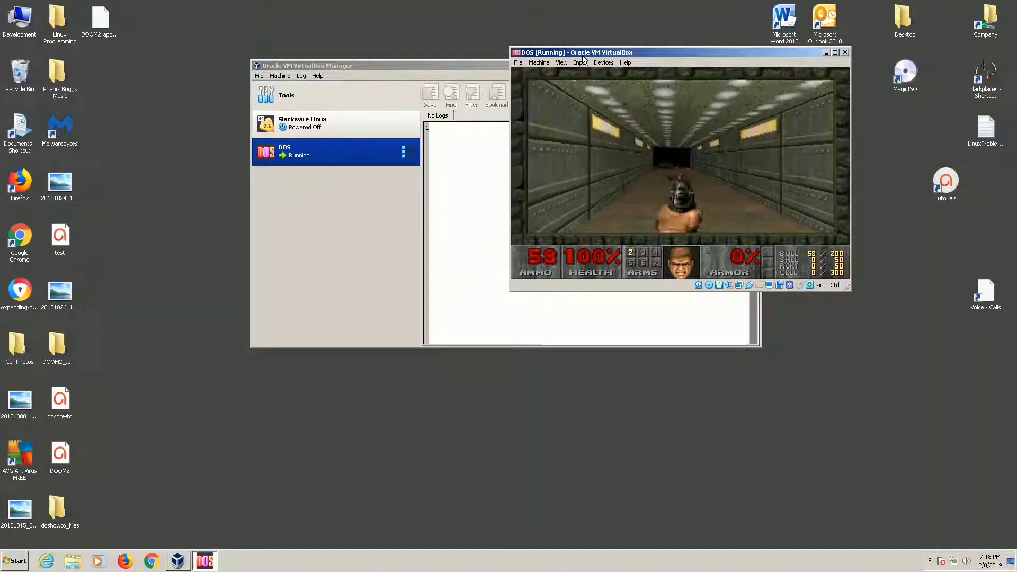
key(Up)
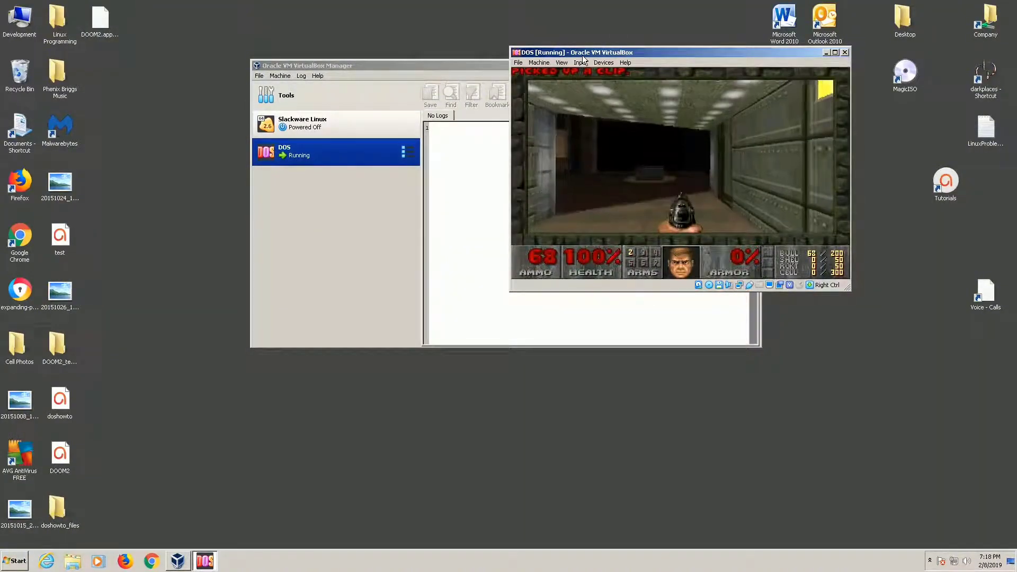
Step: Turn back along the corridor and enter the room with the blue potions to collect a health bonus
key(Right)
key(Left)
key(Right)
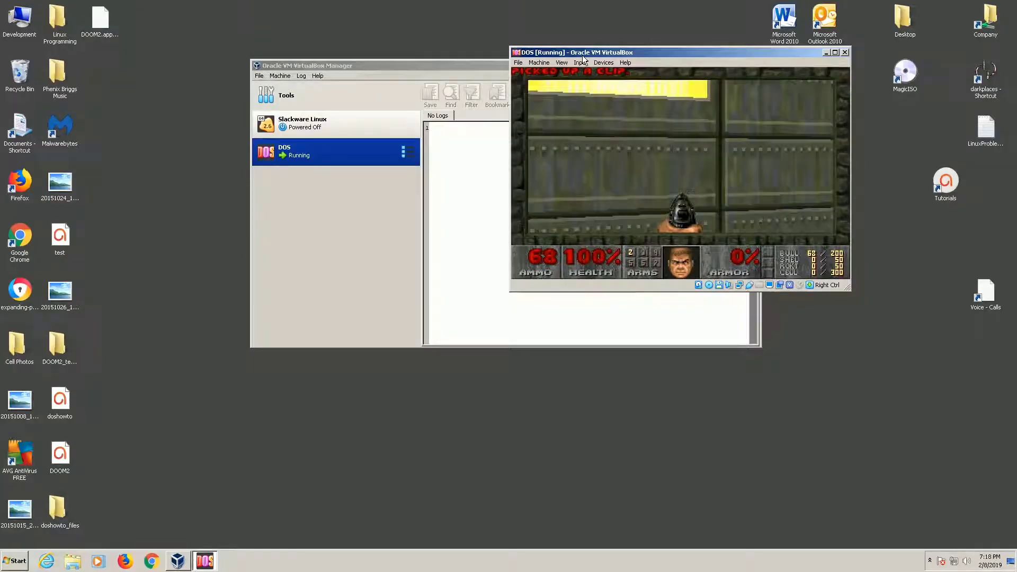
key(Right)
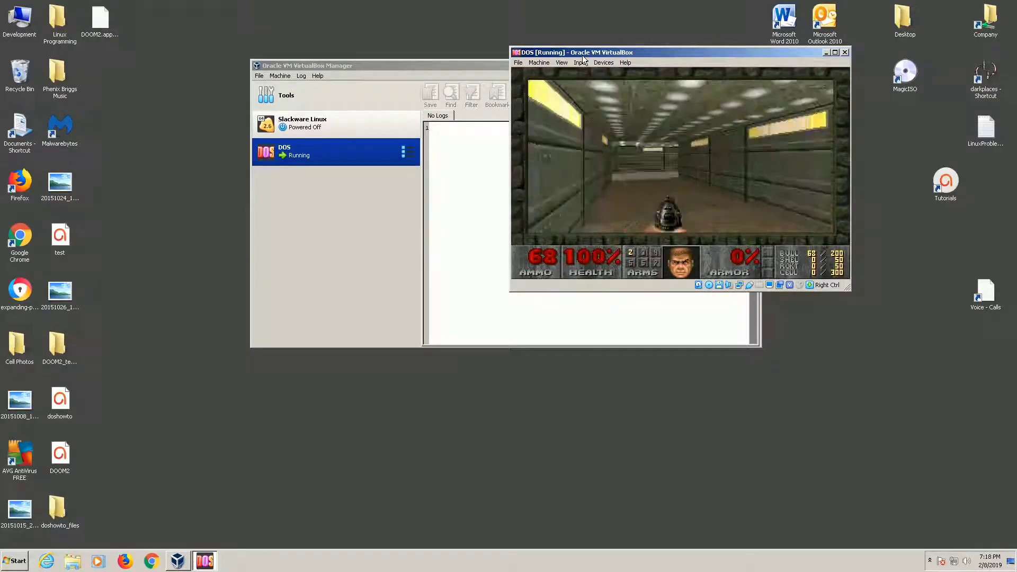
key(Left)
key(Right)
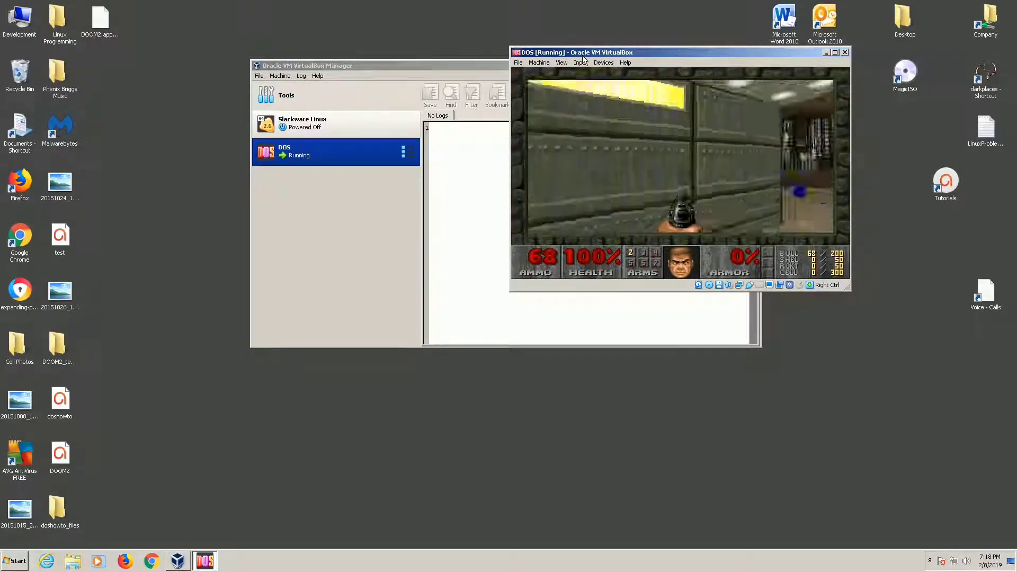
key(Up)
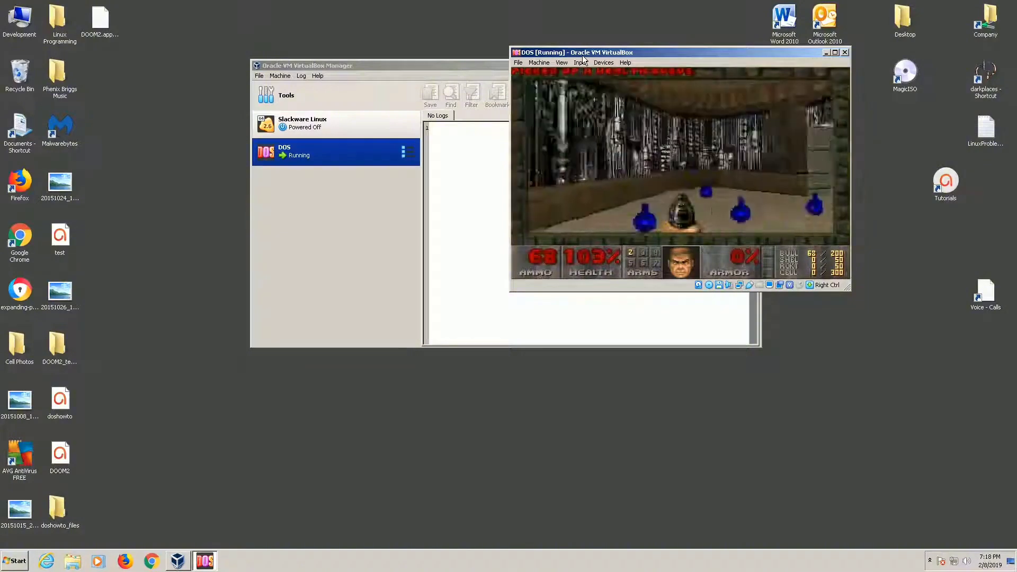
key(Right)
Step: Quit DOOM II to DOS and list the contents of the C:\DOOM2 directory
key(Escape)
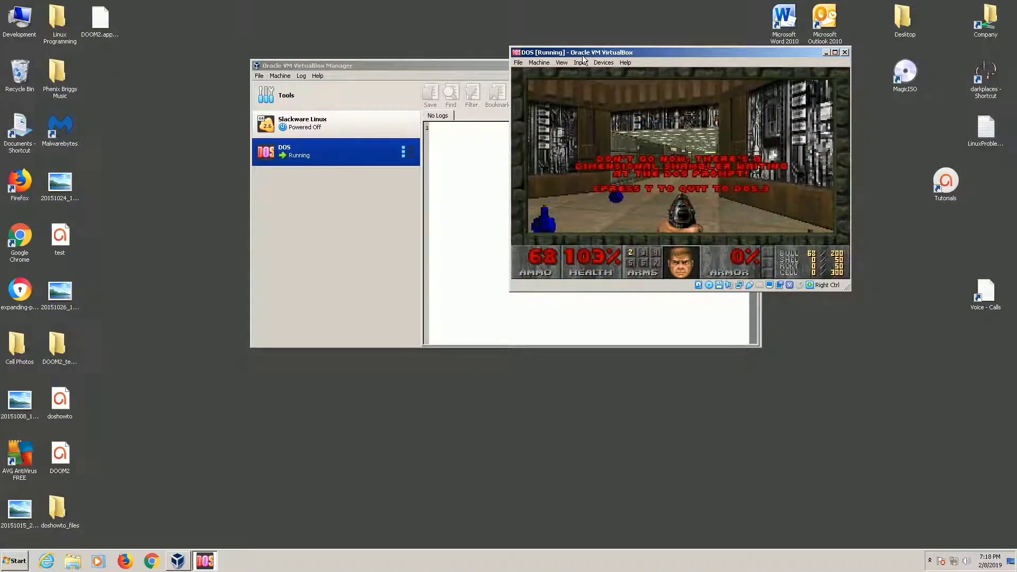
key(y)
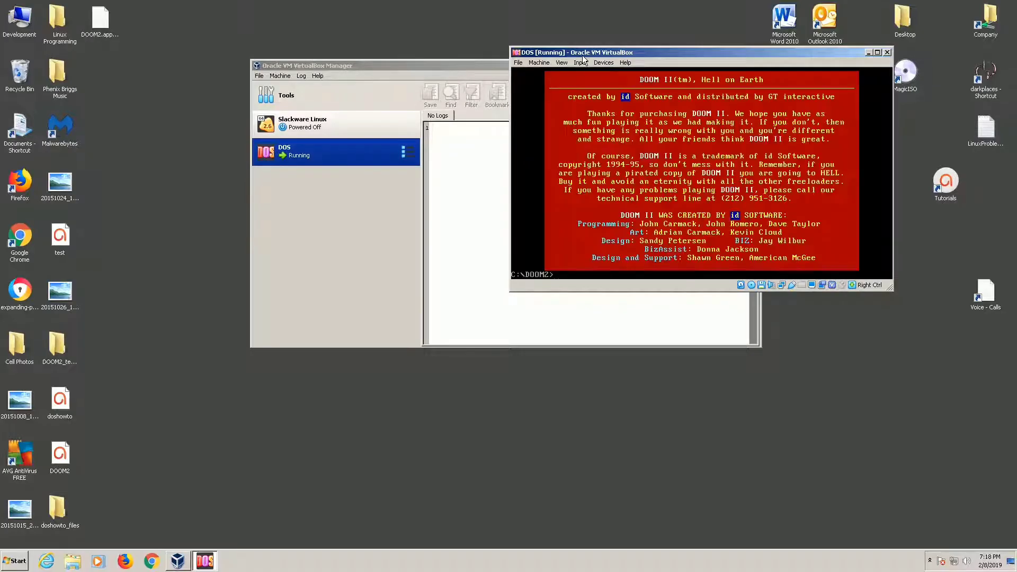
key(Return)
key(Return)
text(dir)
key(Return)
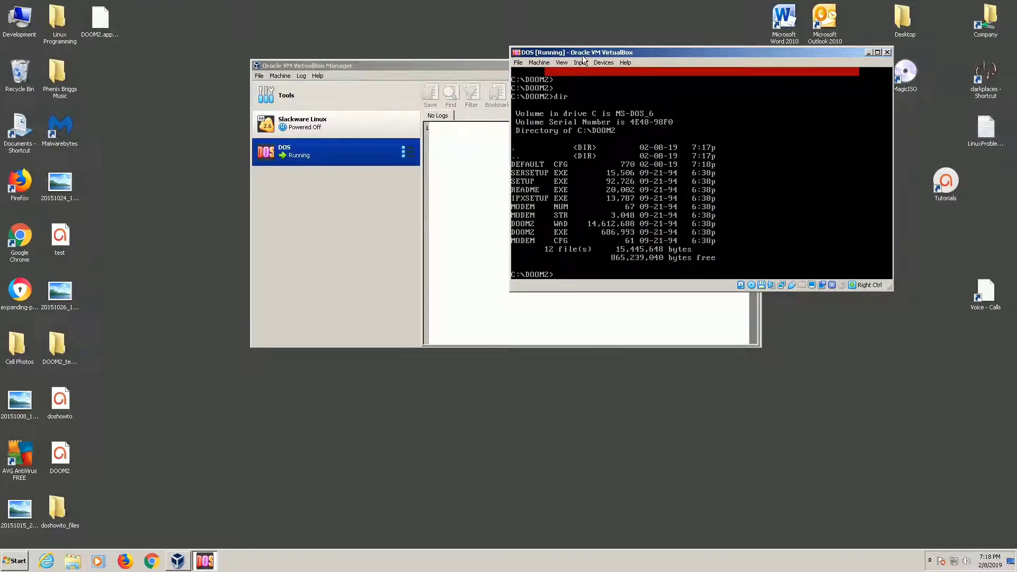
Step: Run sersetup to try a serial-link network game for DOOM II, and abort the connection attempt
text(sers)
text(etup)
key(Return)
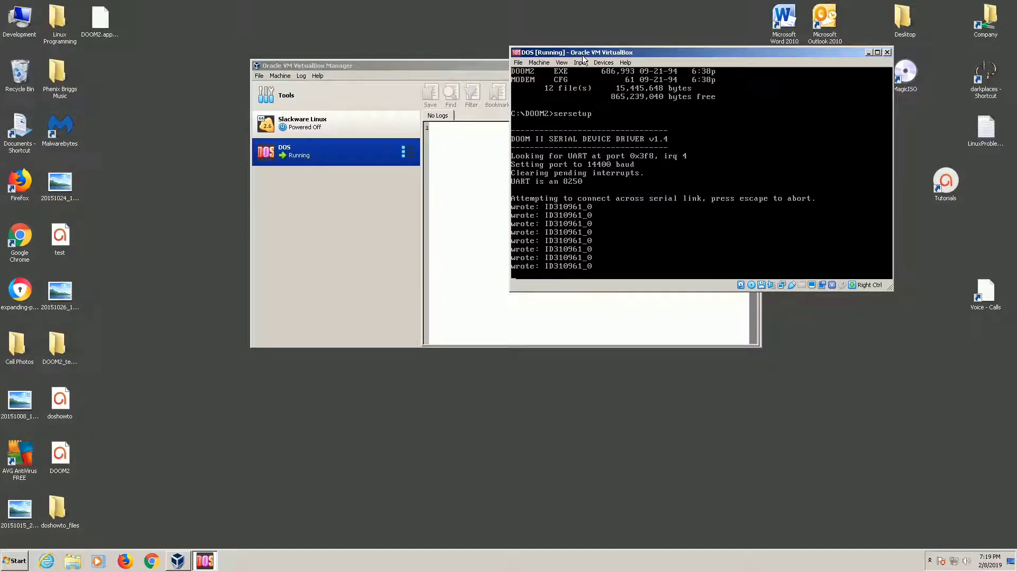
key(Escape)
Step: List the C:\DOOM2 directory again and run ipxsetup to try the IPX network driver
text(dir)
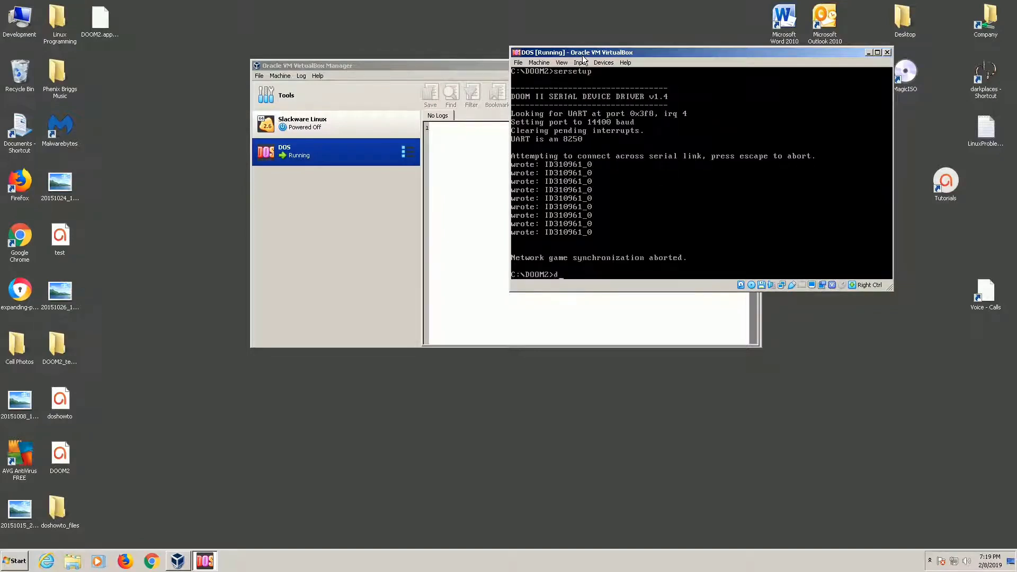
key(Return)
text(ipxsetup)
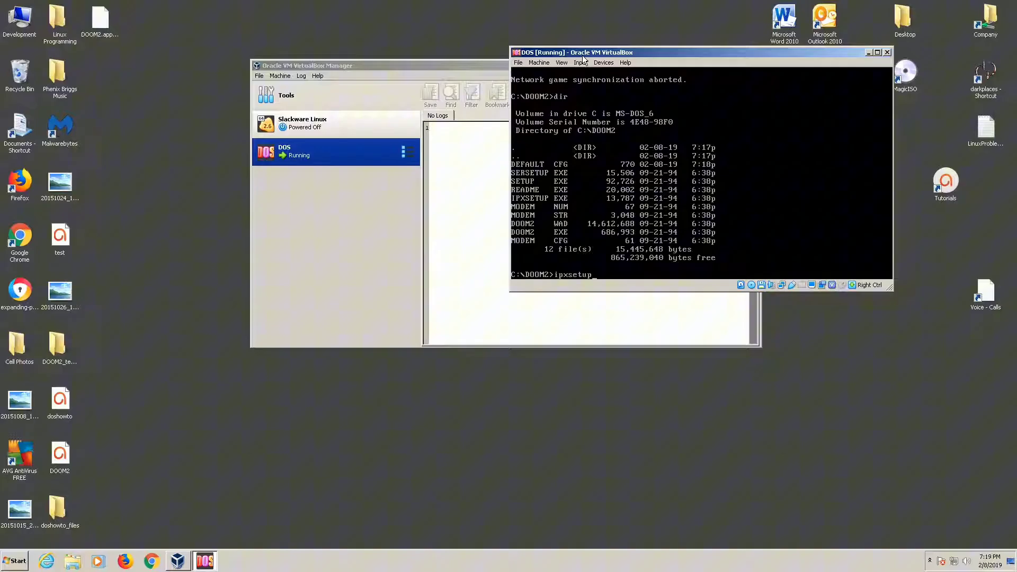
key(Return)
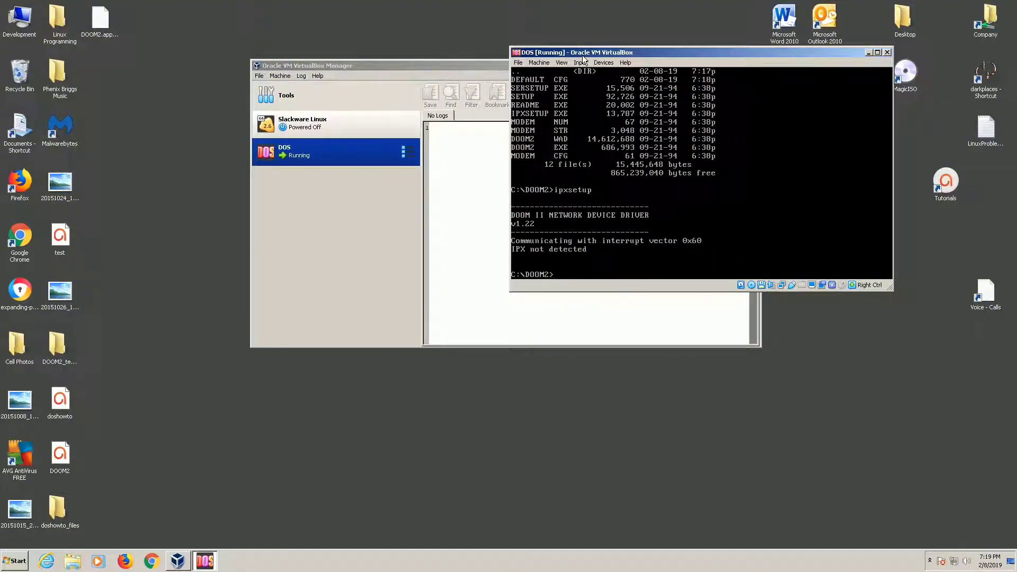
key(Return)
key(Return)
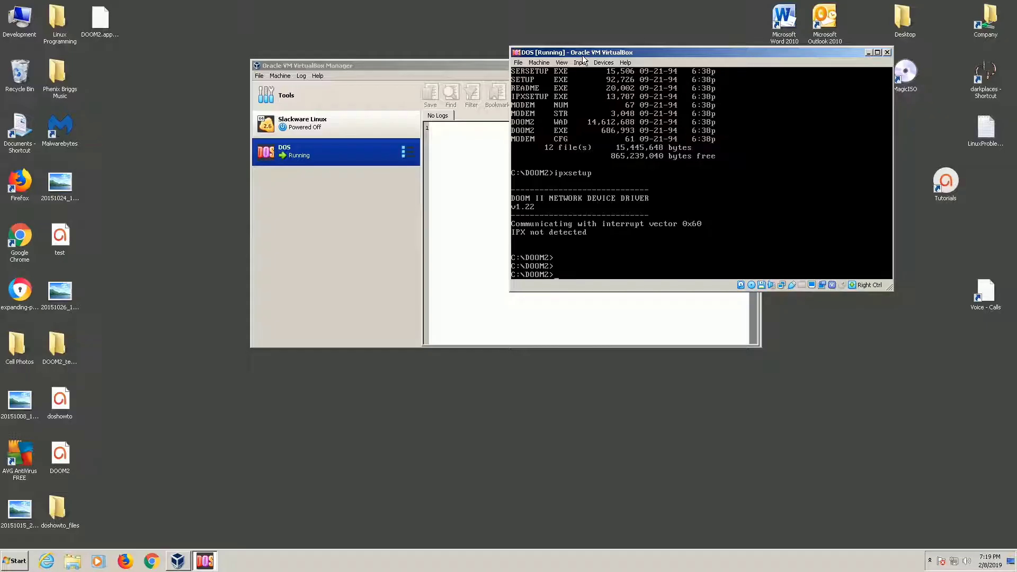
key(Return)
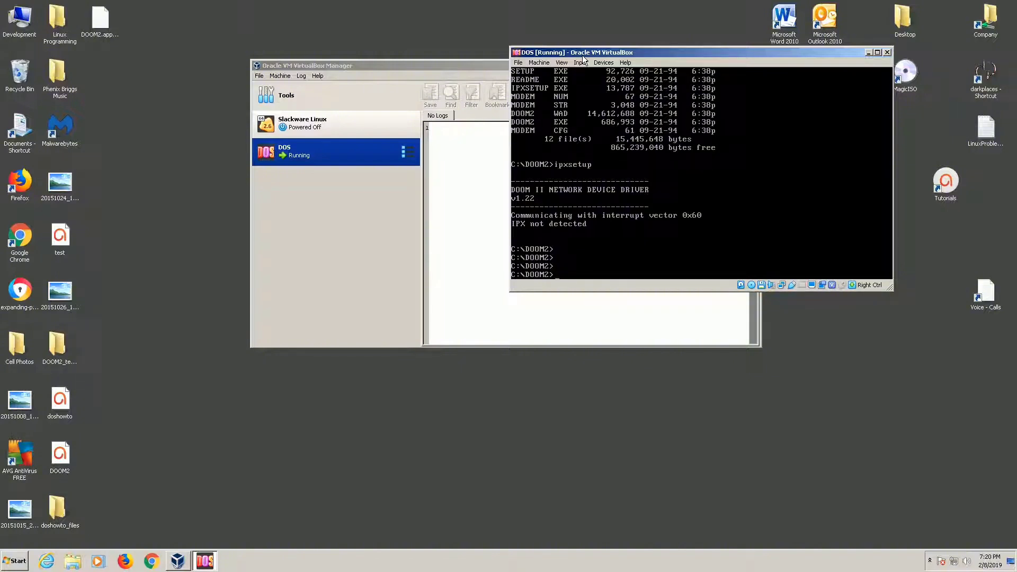
Step: Power off the DOS virtual machine and close the VirtualBox Manager
click(888, 52)
click(657, 200)
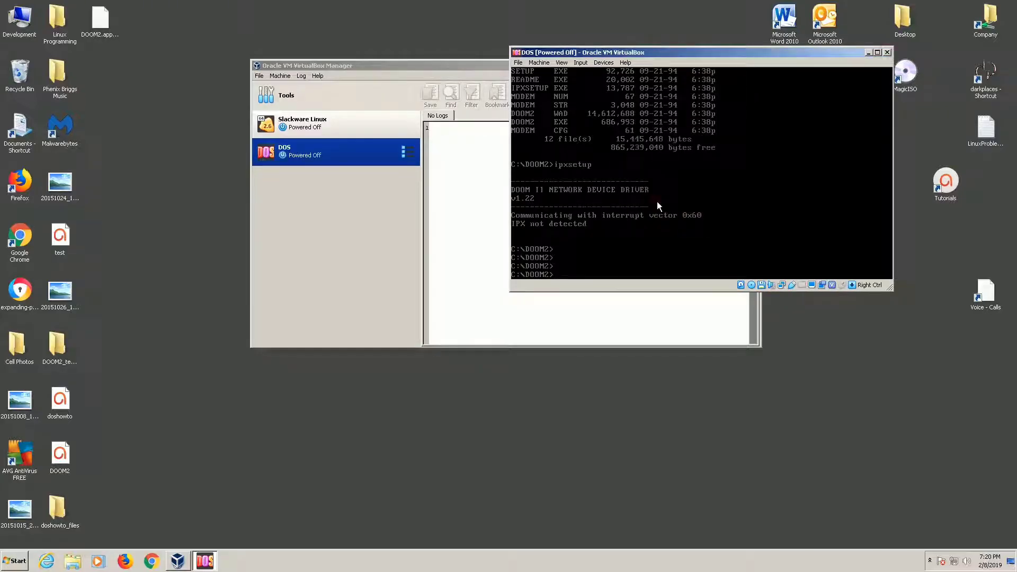
click(756, 66)
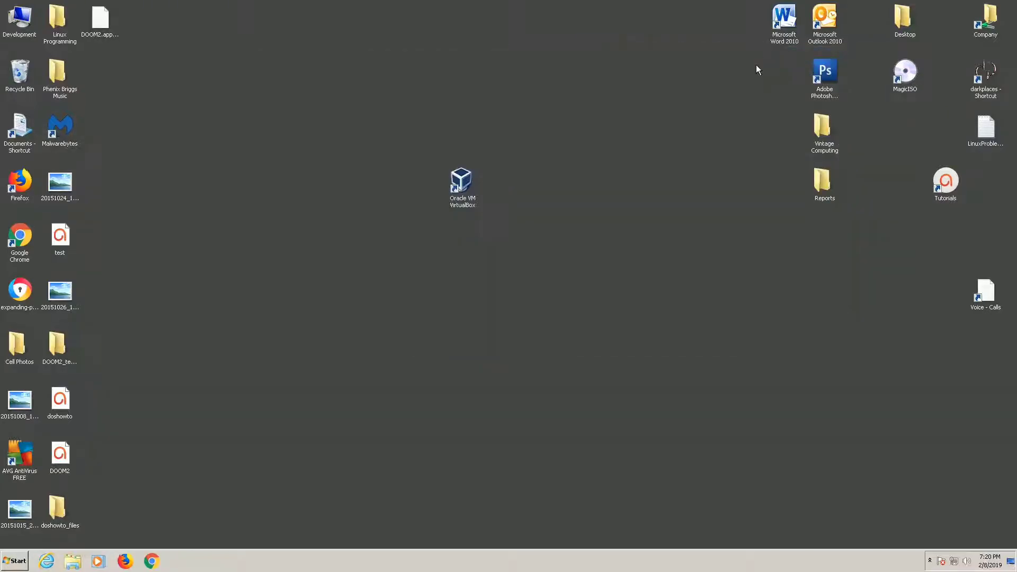